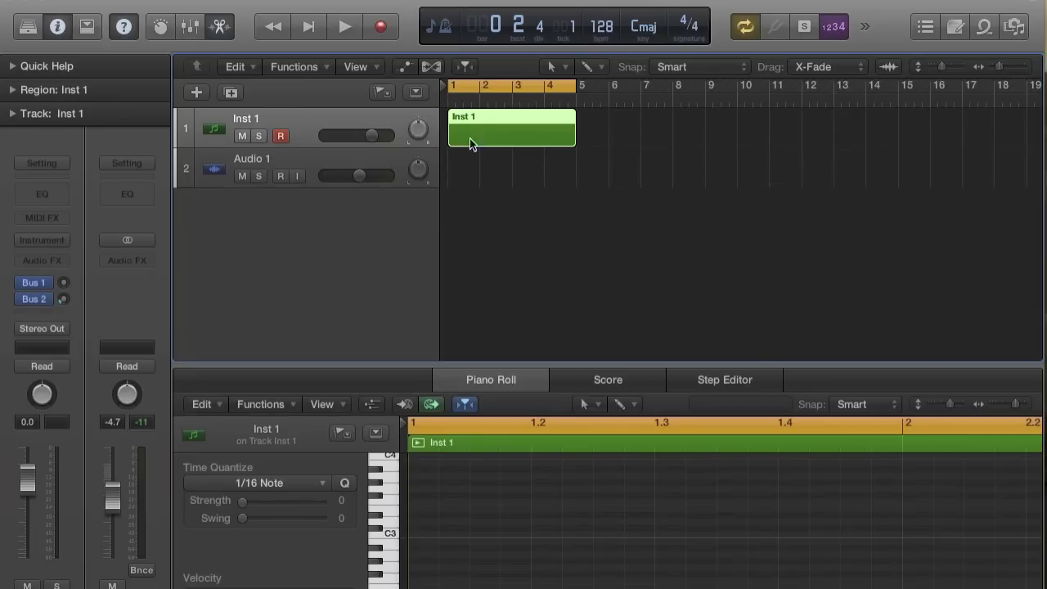
# Step: Open the audio file import for the Audio 1 track
pyautogui.press('super+Right')
pyautogui.press('super+Right')
pyautogui.press('super+Right')
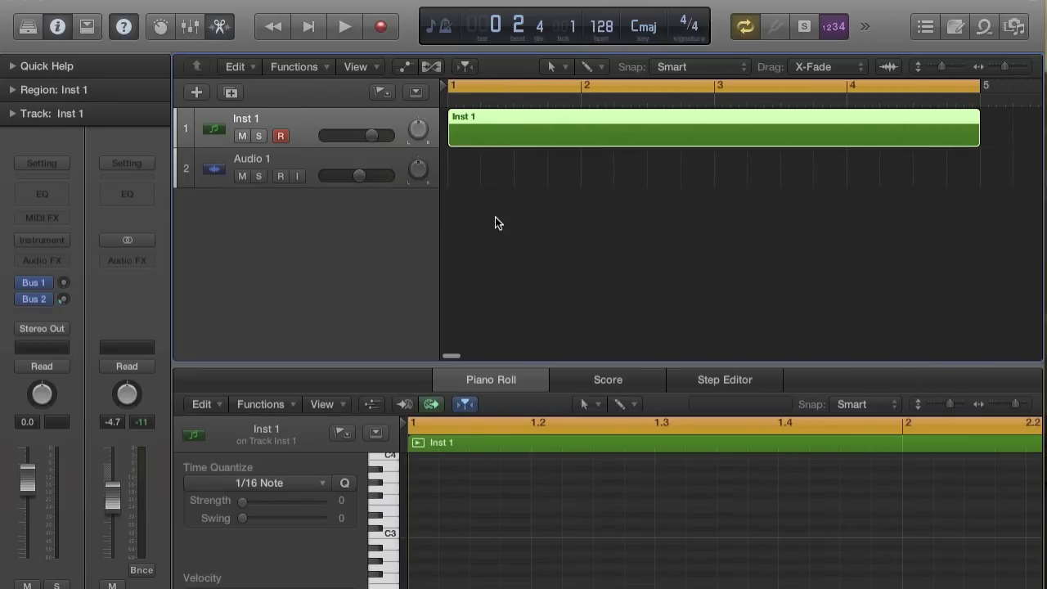
pyautogui.press('super+Left')
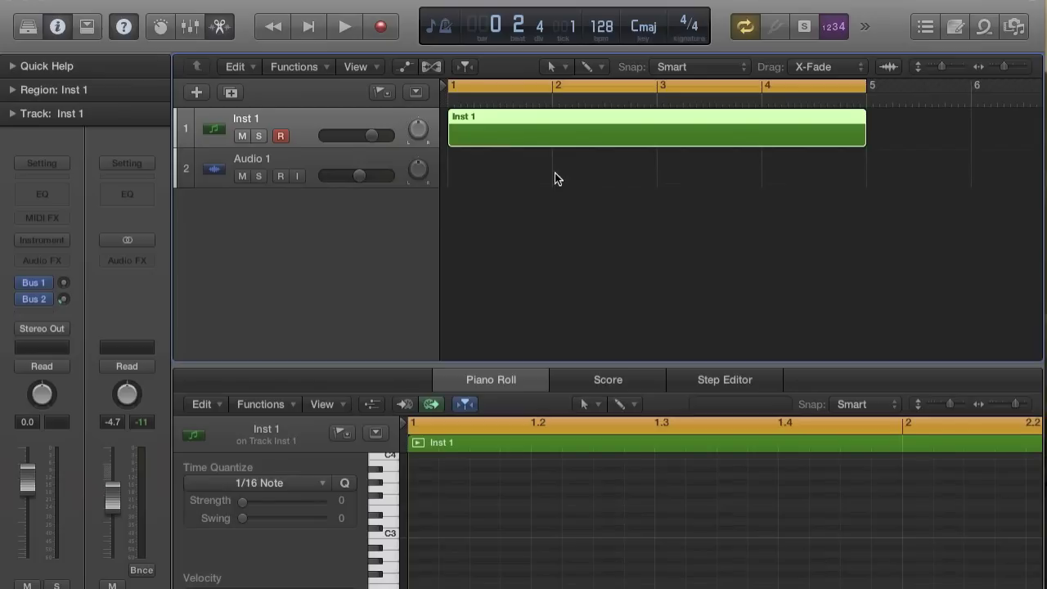
pyautogui.click(352, 159)
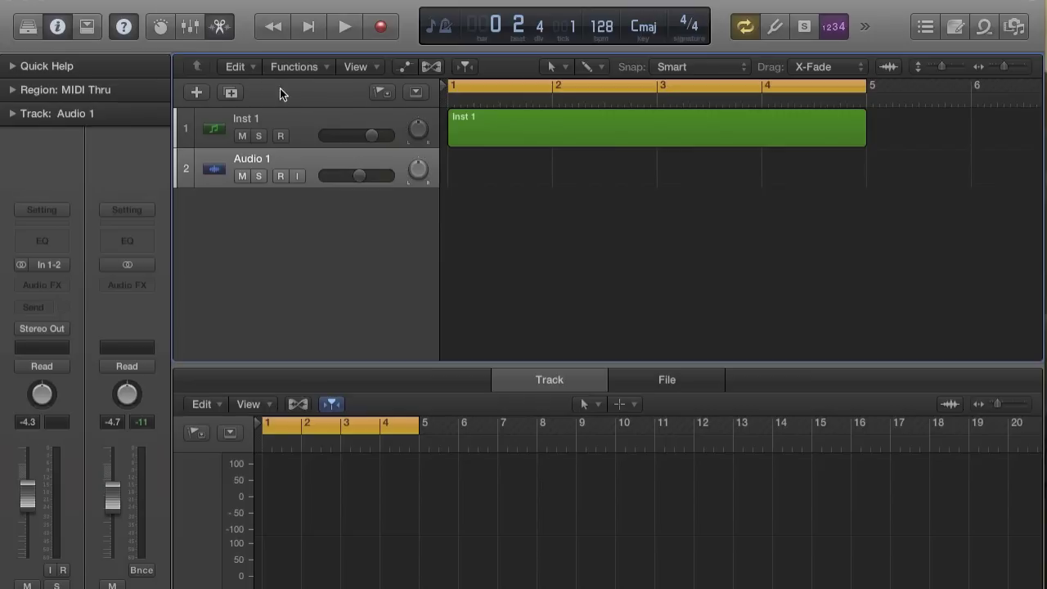
pyautogui.click(135, 0)
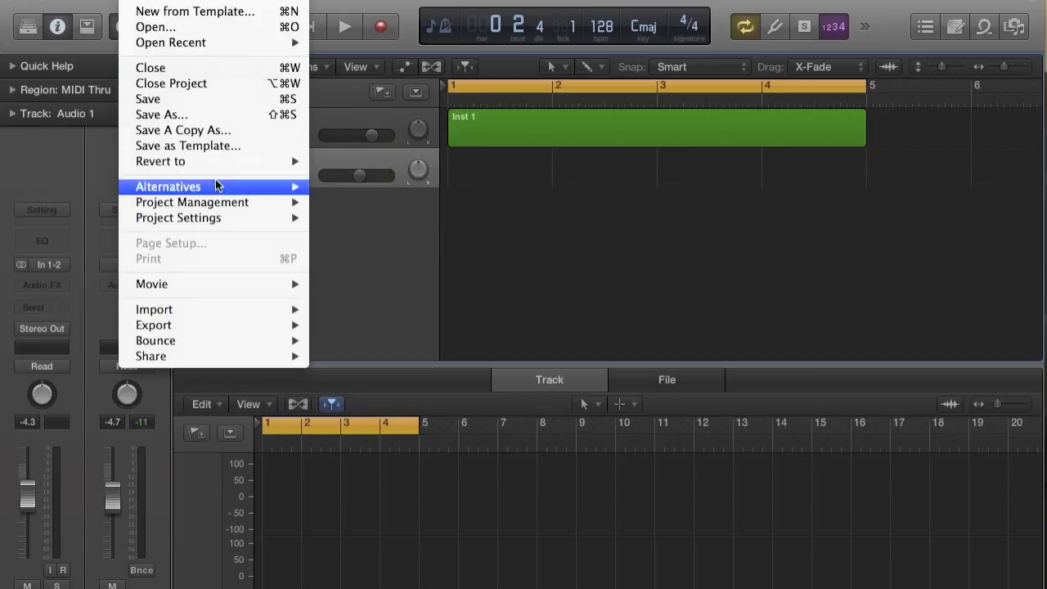
pyautogui.moveTo(279, 313)
pyautogui.click(400, 328)
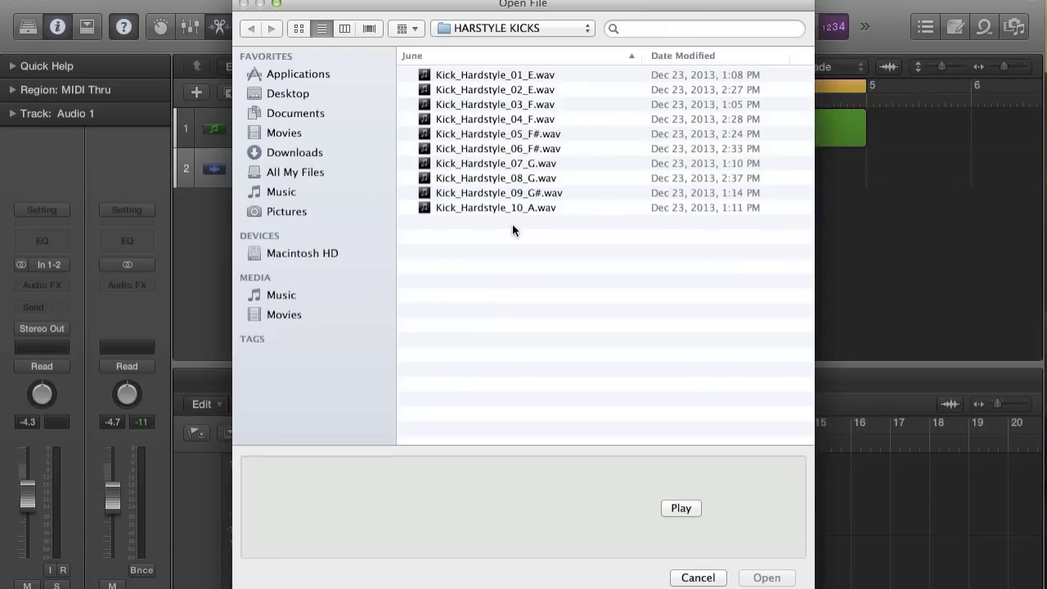
# Step: Preview the hardstyle kick samples and import Kick_Hardstyle_01_E.wav at bar 1 of the Audio 1 track
pyautogui.click(540, 75)
pyautogui.click(522, 321)
pyautogui.click(526, 76)
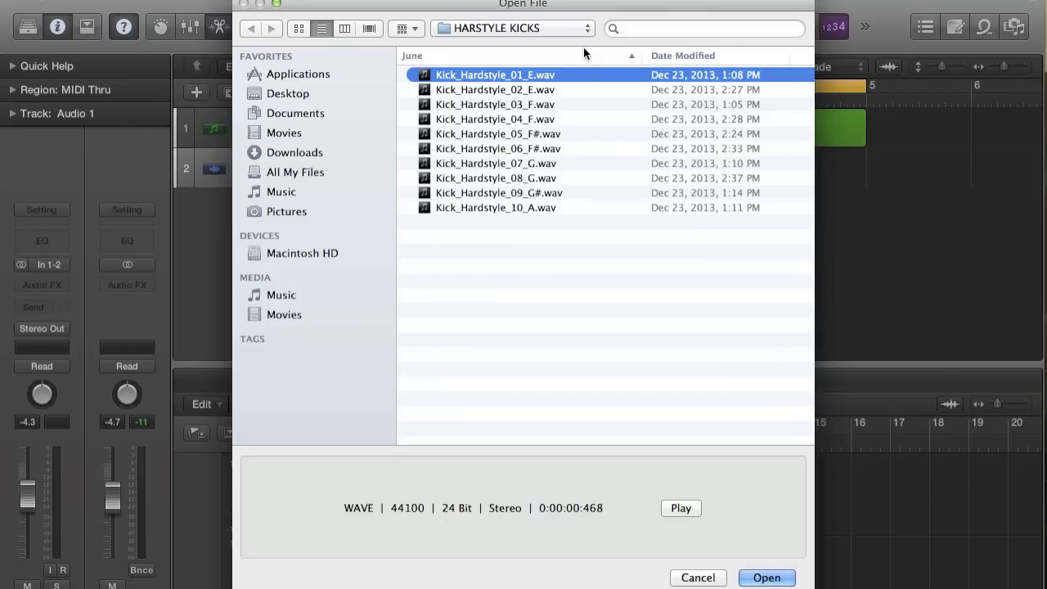
pyautogui.click(681, 509)
pyautogui.press('Down')
pyautogui.press('Down')
pyautogui.press('Down')
pyautogui.press('Up')
pyautogui.press('Up')
pyautogui.press('Up')
pyautogui.click(767, 579)
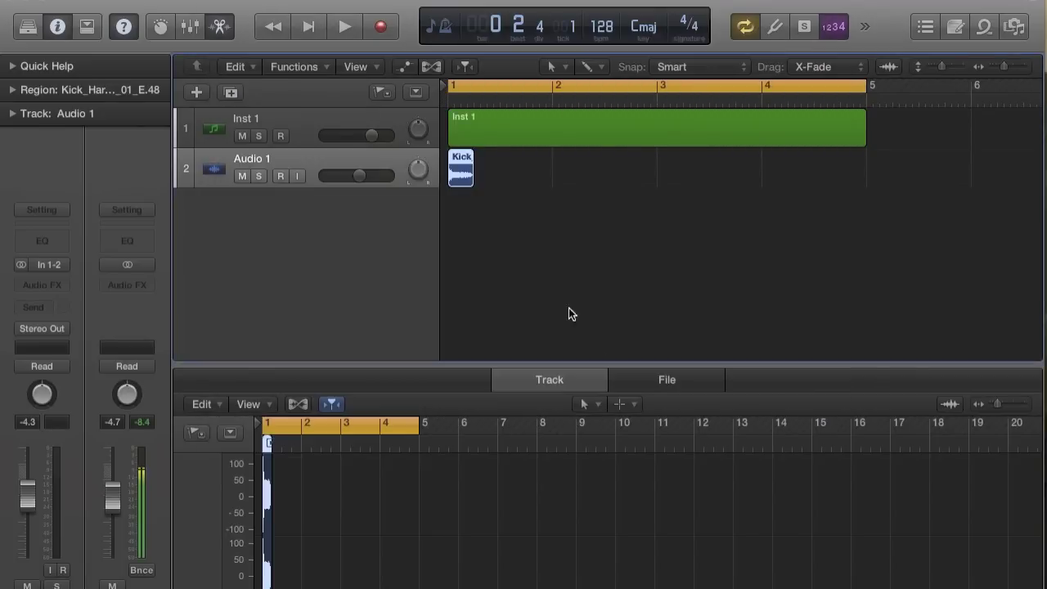
# Step: Repeat the kick region as copies on Audio 1, doubling the selection until 16 kicks fill bars 1 to 4
pyautogui.click(462, 175)
pyautogui.press('super+r')
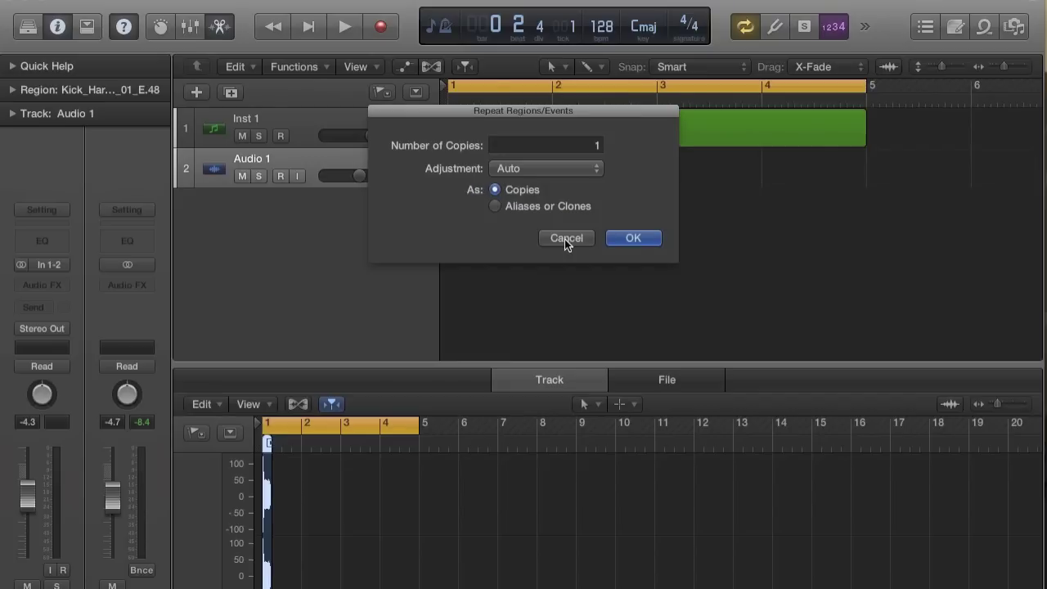
pyautogui.click(636, 237)
pyautogui.moveTo(527, 176); pyautogui.dragTo(453, 176)
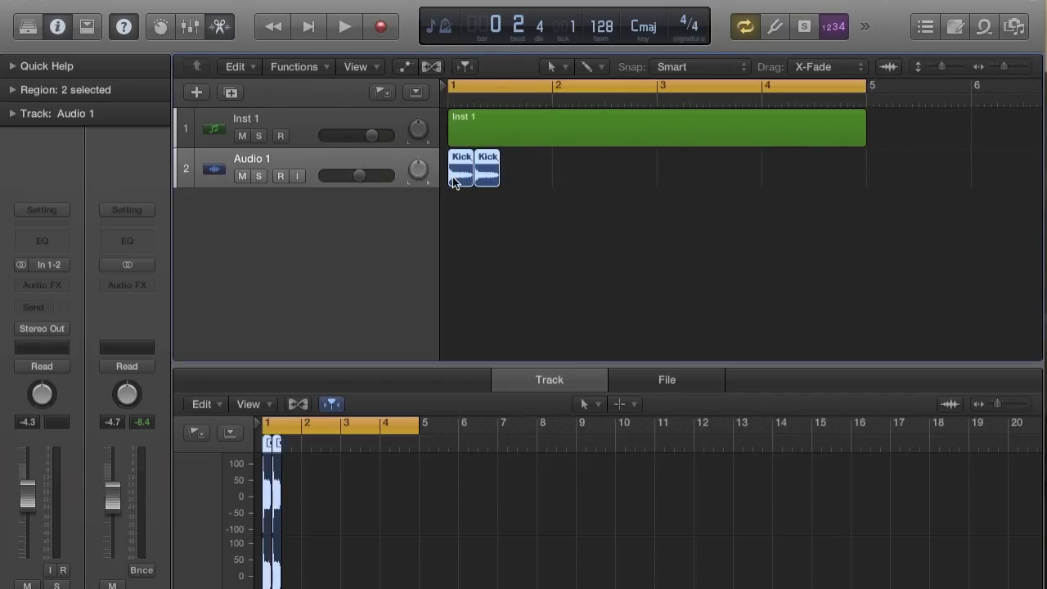
pyautogui.press('super+r')
pyautogui.click(633, 237)
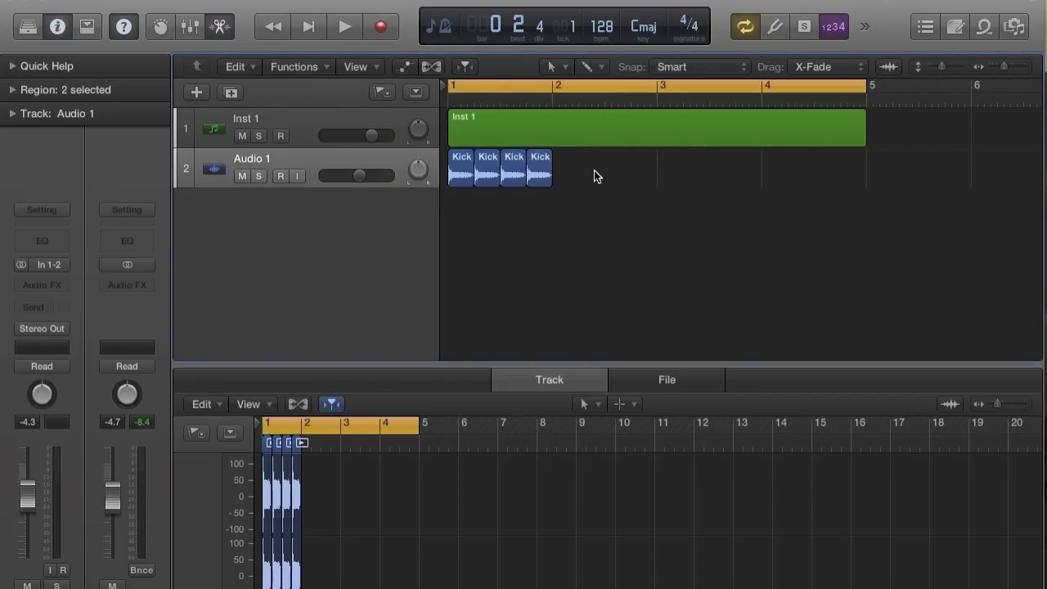
pyautogui.moveTo(593, 172); pyautogui.dragTo(434, 172)
pyautogui.press('super+r')
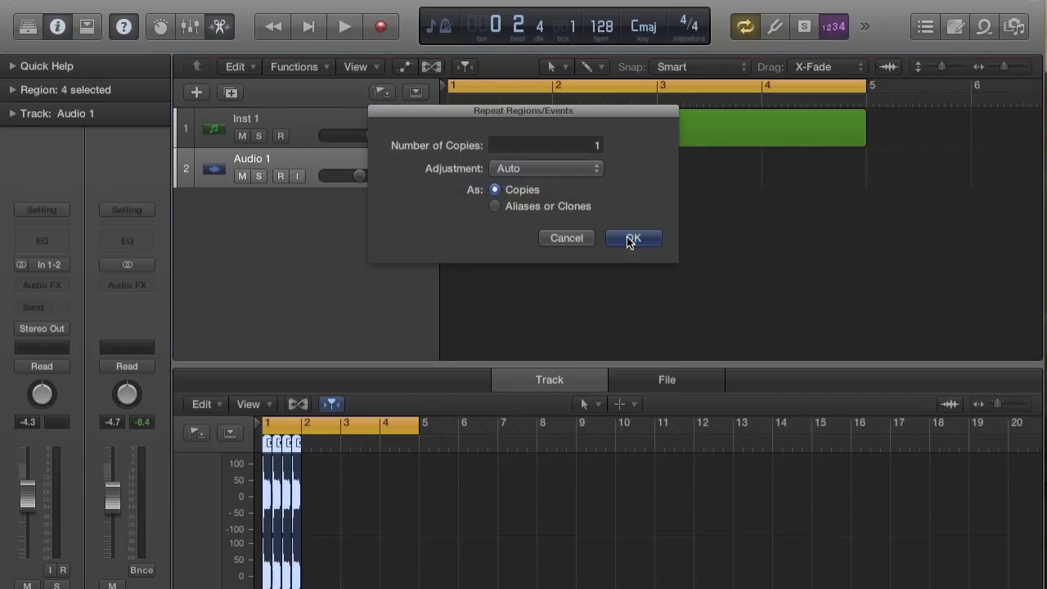
pyautogui.click(631, 236)
pyautogui.moveTo(705, 174); pyautogui.dragTo(461, 180)
pyautogui.press('super+r')
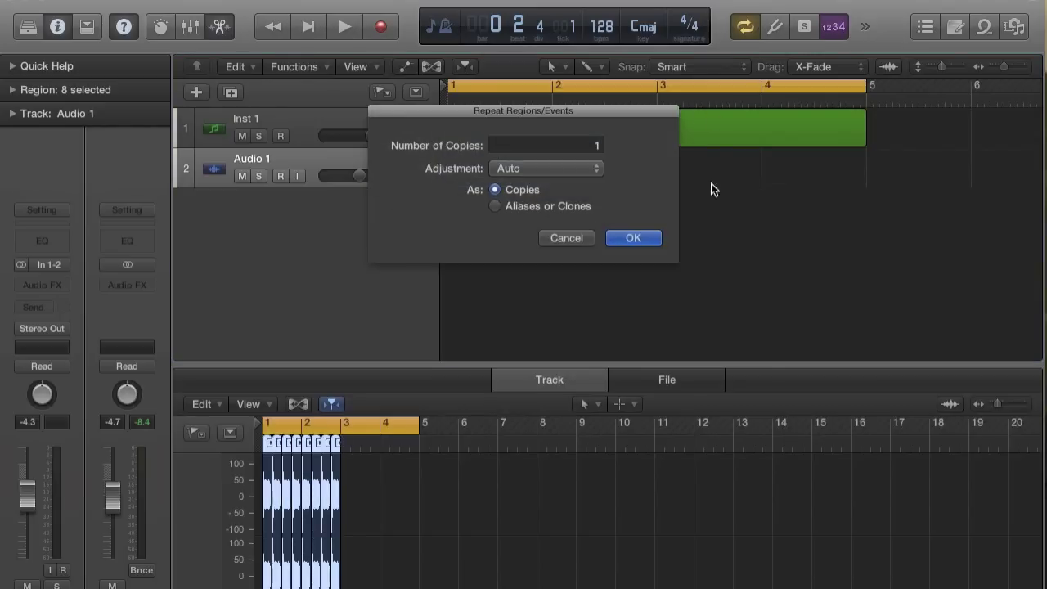
pyautogui.click(634, 237)
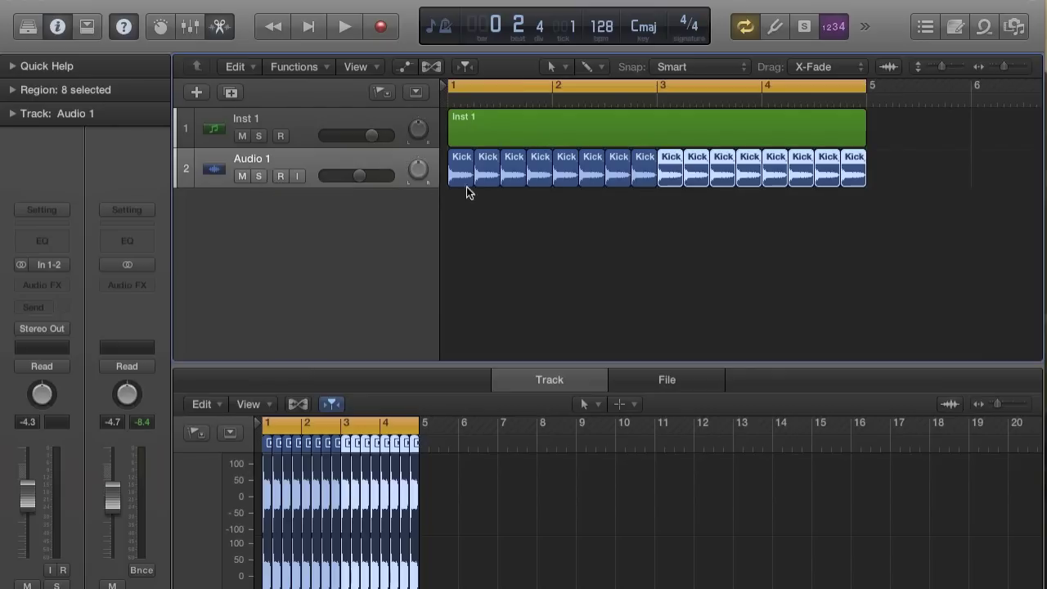
# Step: Play back the kicks briefly with Audio 1 soloed, ending with the solo turned off
pyautogui.click(260, 176)
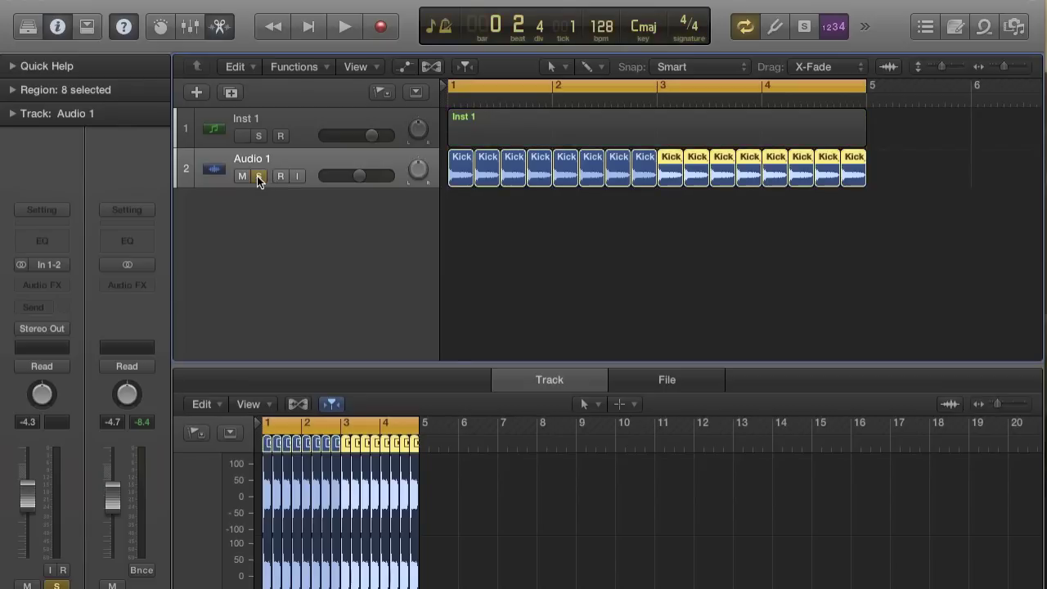
pyautogui.press('space')
pyautogui.press('space')
pyautogui.click(258, 177)
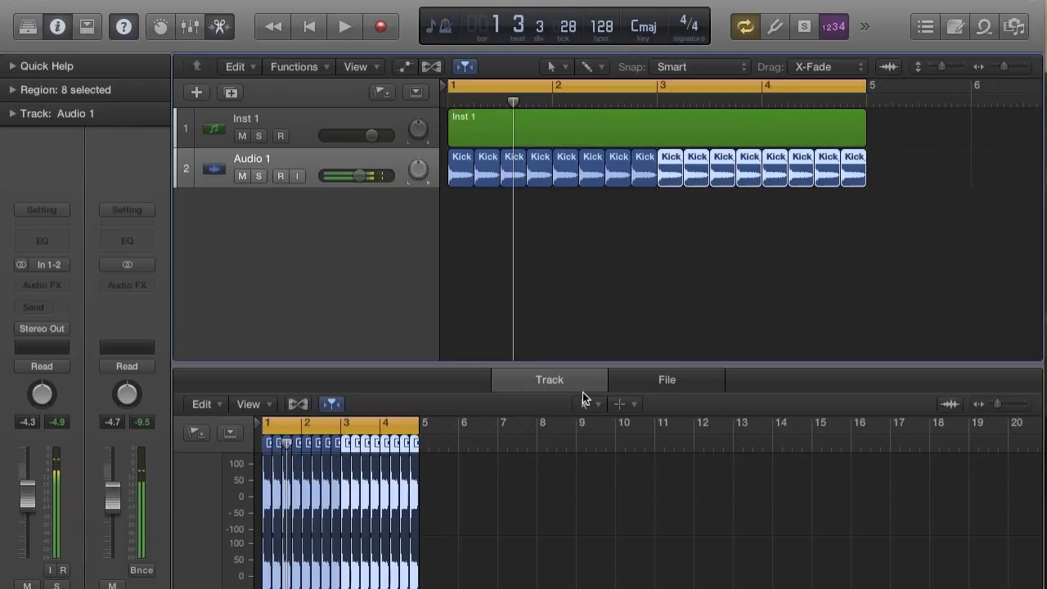
# Step: Add a software instrument track below Audio 1 and load Massive as its instrument
pyautogui.click(301, 129)
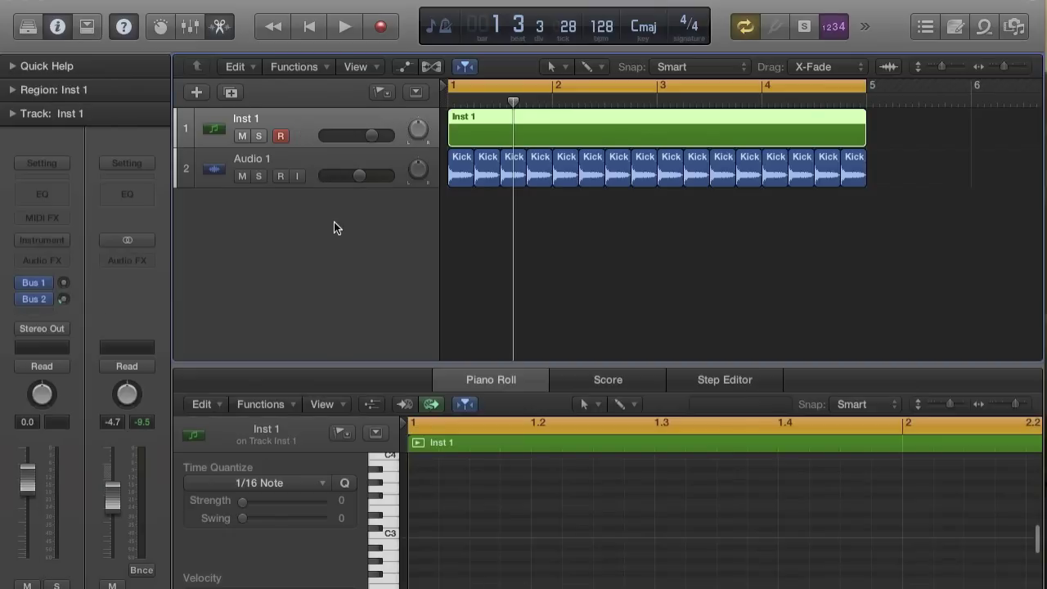
pyautogui.doubleClick(336, 219)
pyautogui.click(64, 248)
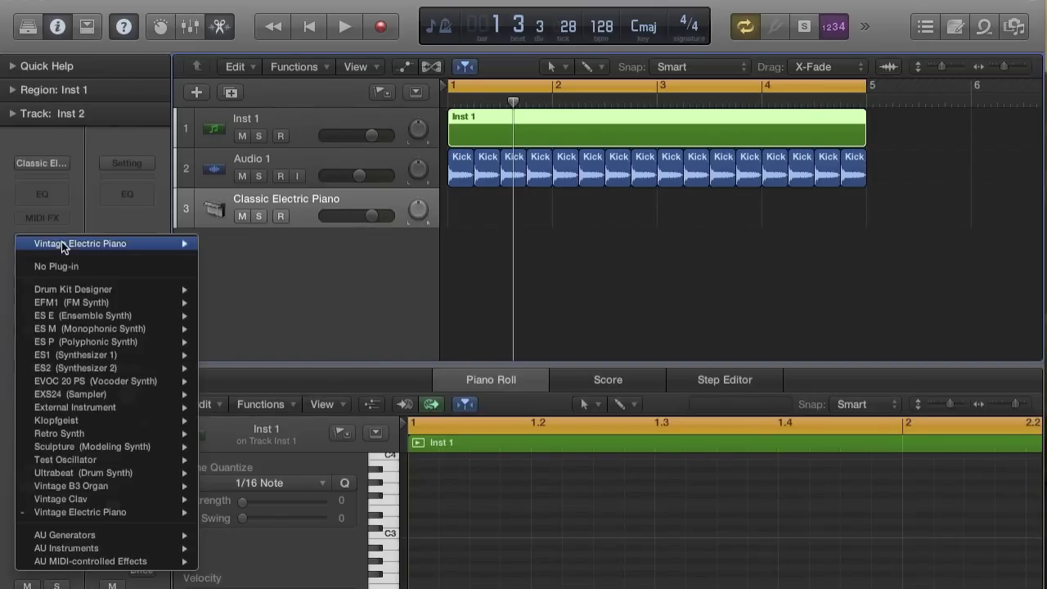
pyautogui.moveTo(75, 549)
pyautogui.moveTo(232, 565)
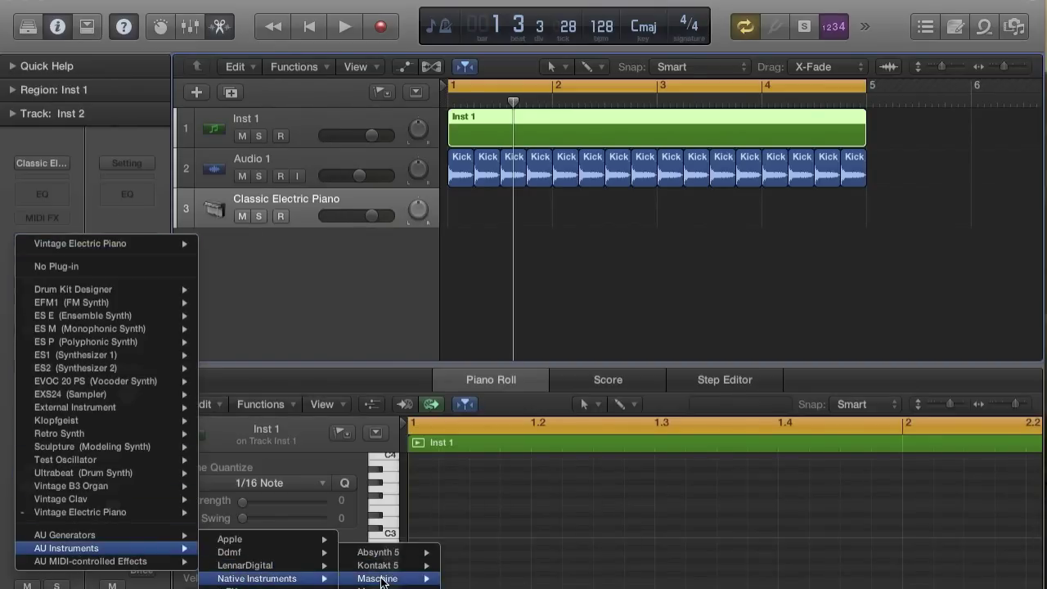
pyautogui.moveTo(385, 587)
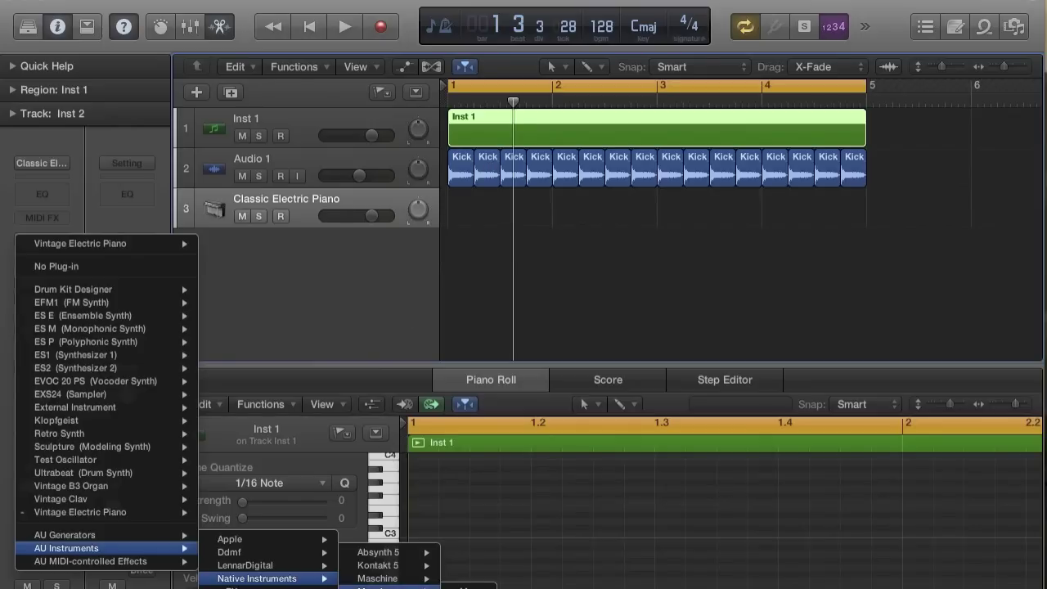
pyautogui.click(491, 367)
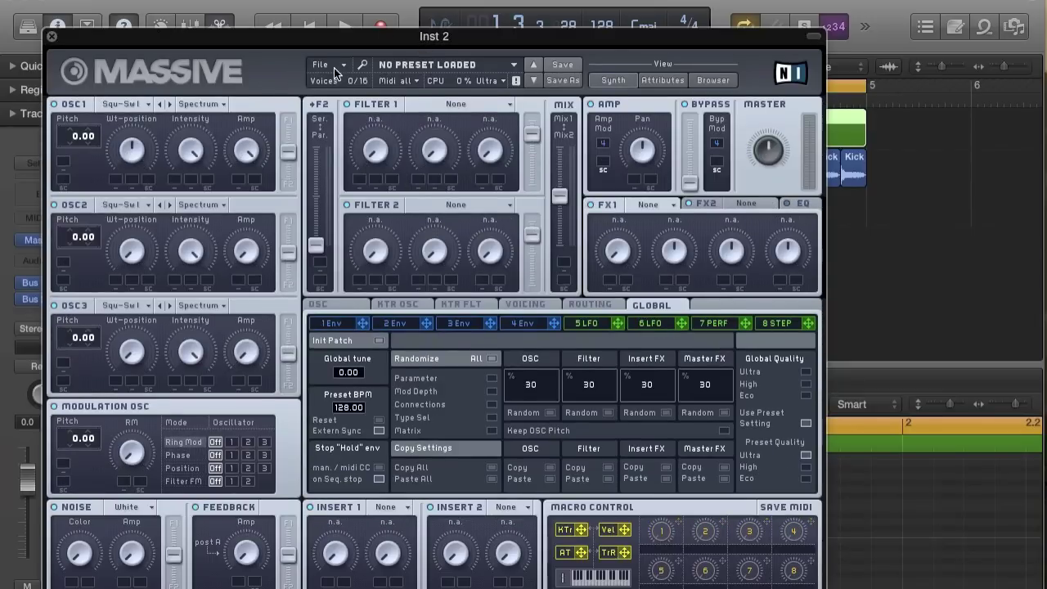
# Step: Start a new sound in Massive and close the plug-in window
pyautogui.click(335, 66)
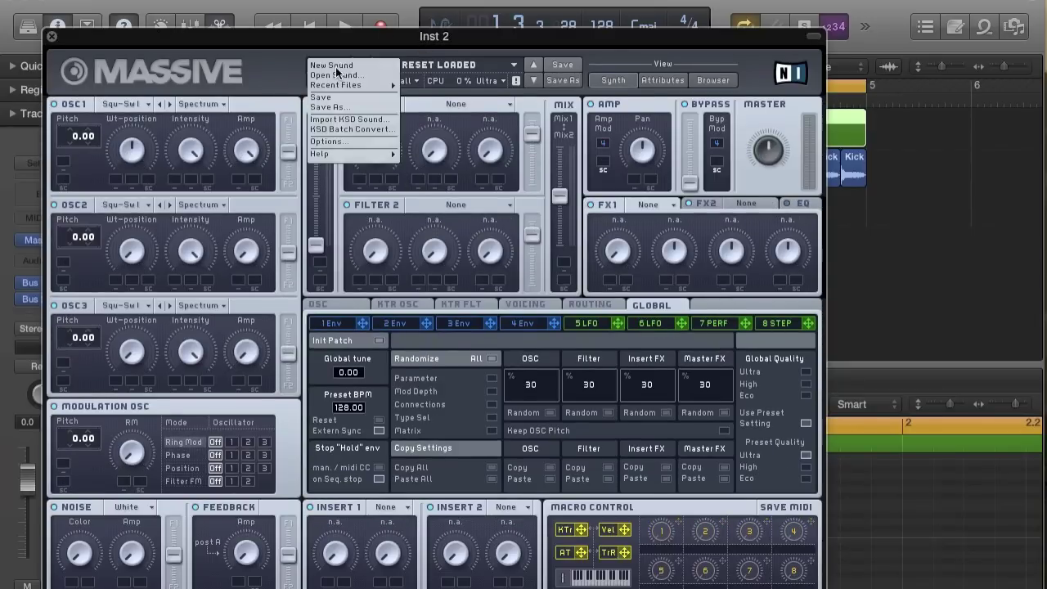
pyautogui.click(335, 65)
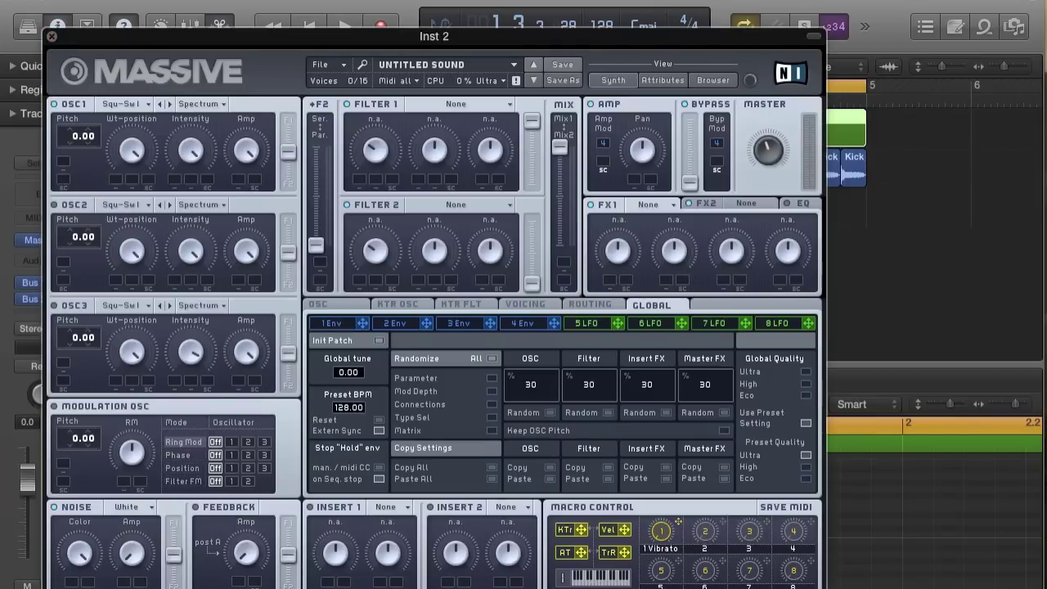
pyautogui.click(51, 39)
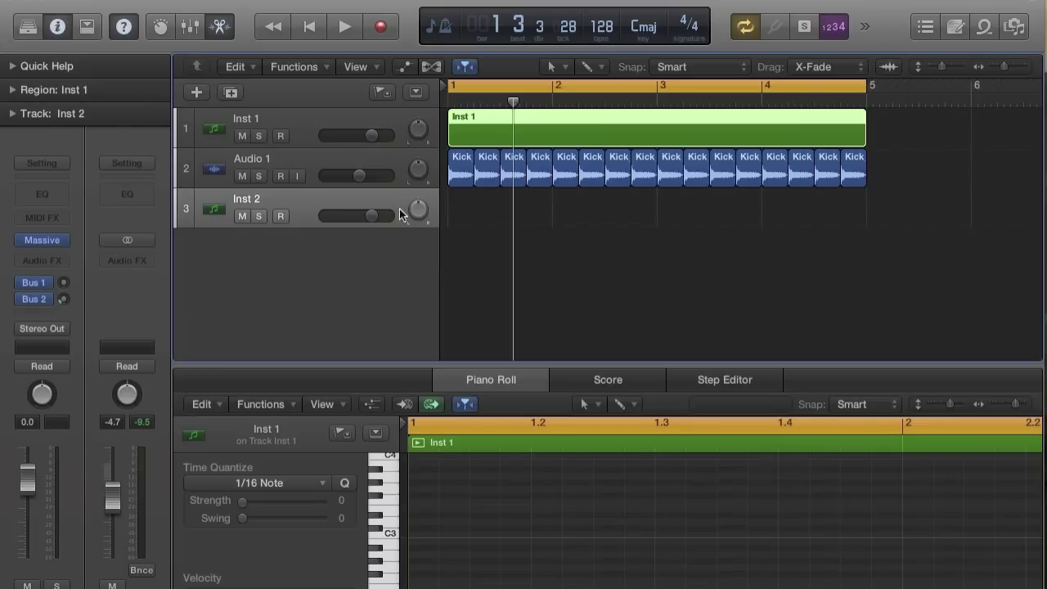
# Step: Create a one-beat MIDI region at bar 1 on Inst 2 and draw an E1 note filling it
pyautogui.keyDown('super'); pyautogui.click(481, 214); pyautogui.keyUp('super')
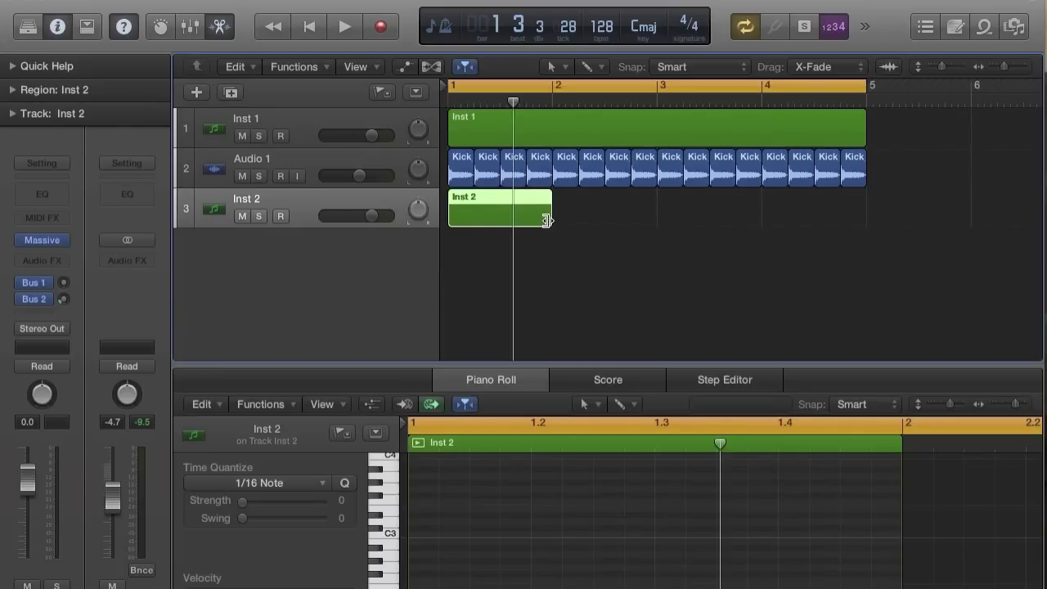
pyautogui.moveTo(553, 216); pyautogui.dragTo(468, 214)
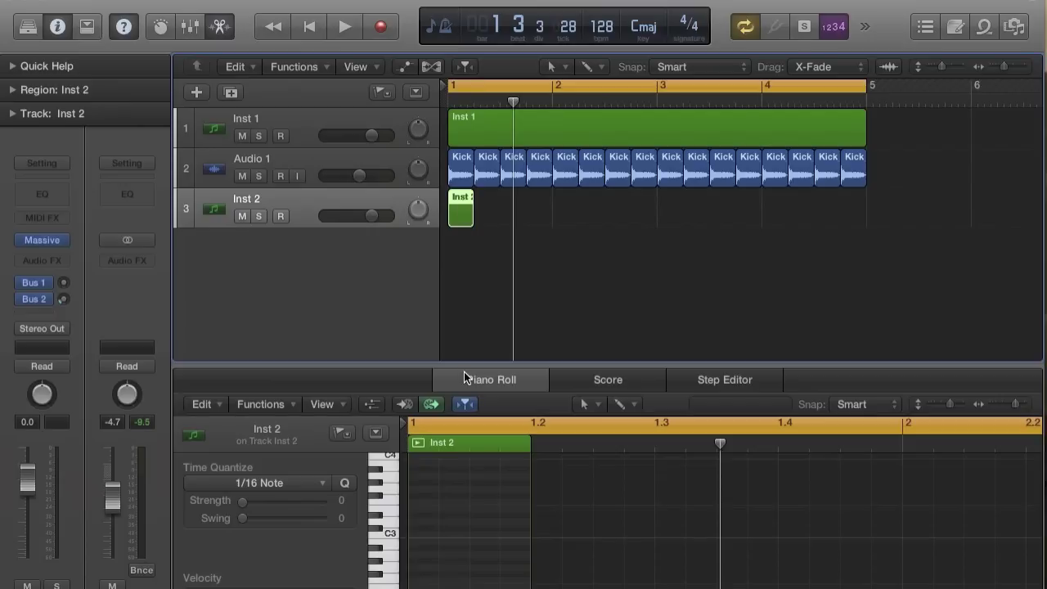
pyautogui.moveTo(464, 365); pyautogui.dragTo(464, 179)
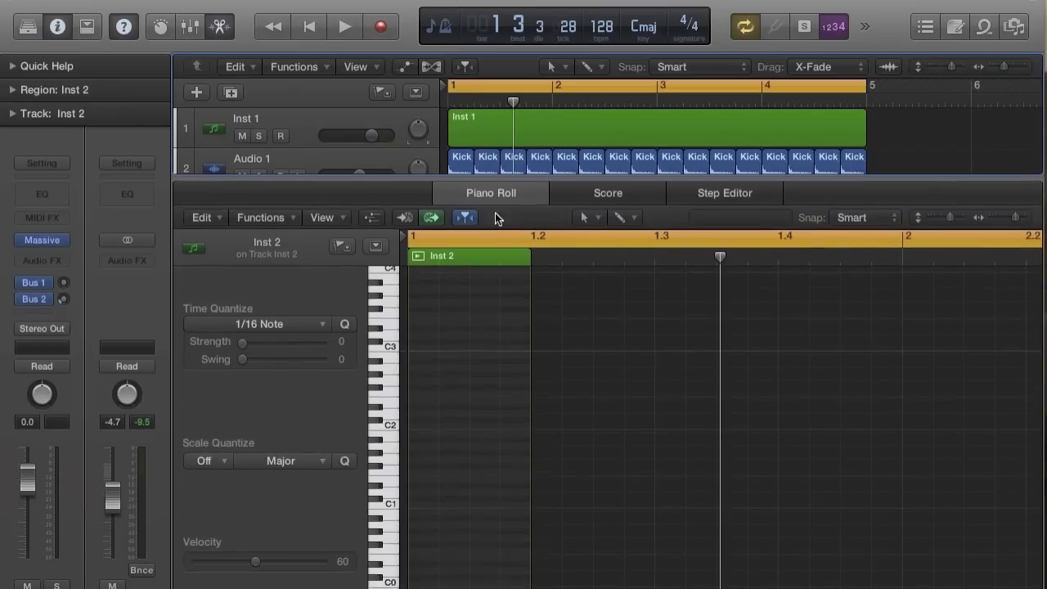
pyautogui.click(397, 489)
pyautogui.click(419, 481)
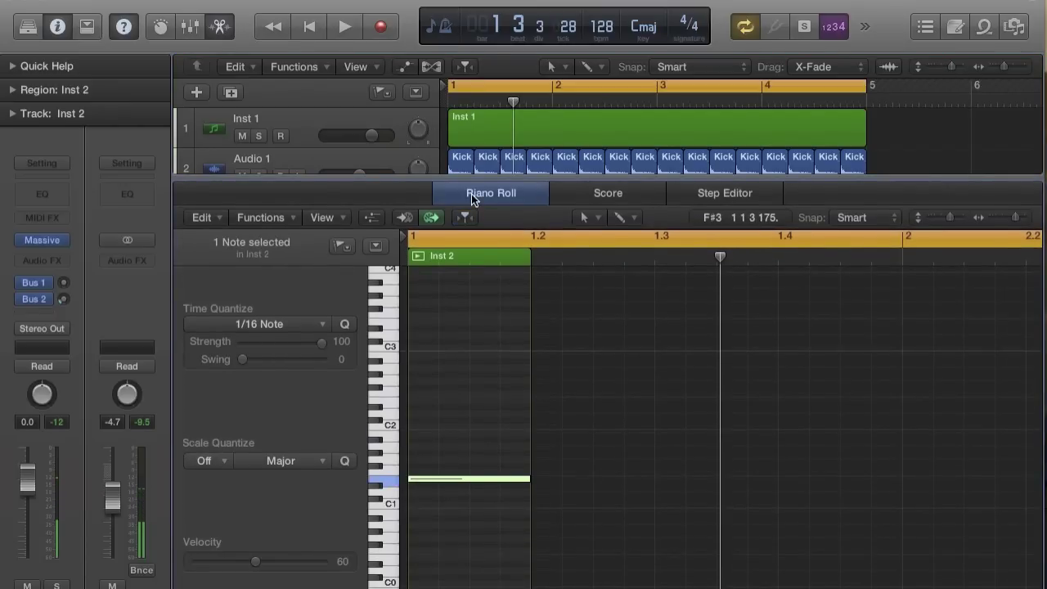
pyautogui.moveTo(480, 177); pyautogui.dragTo(480, 406)
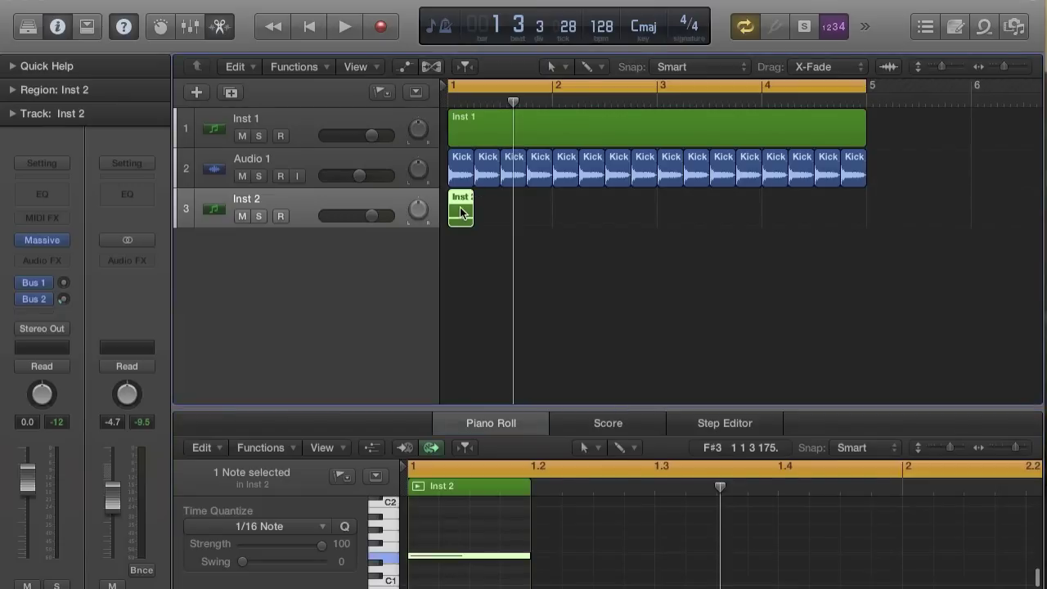
# Step: Repeat the one-beat MIDI region as copies on Inst 2, doubling the selection until 16 regions fill bars 1 to 4
pyautogui.press('super+r')
pyautogui.click(630, 238)
pyautogui.moveTo(556, 229); pyautogui.dragTo(447, 221)
pyautogui.press('super+r')
pyautogui.click(621, 237)
pyautogui.moveTo(630, 211); pyautogui.dragTo(439, 214)
pyautogui.press('super+r')
pyautogui.click(634, 237)
pyautogui.moveTo(679, 220); pyautogui.dragTo(451, 222)
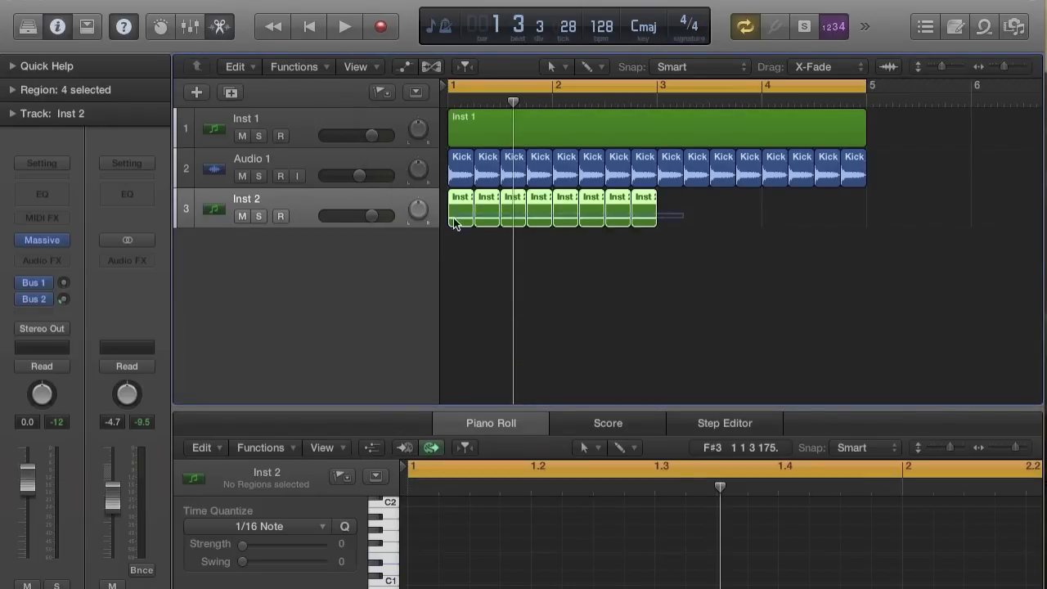
pyautogui.press('super+r')
pyautogui.click(631, 237)
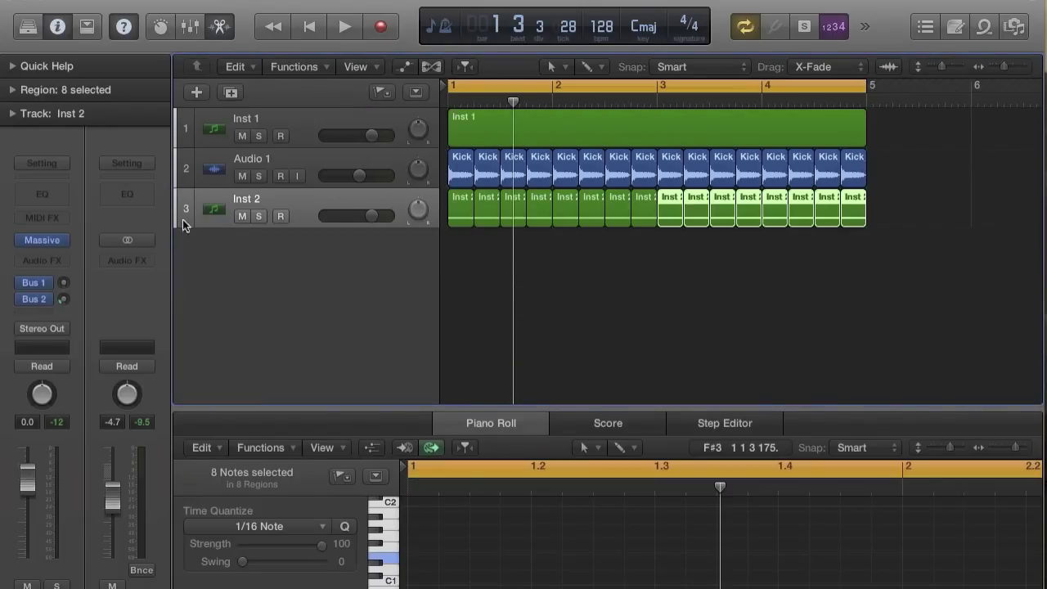
# Step: In Inst 2's Massive, turn OSC1 Intensity down to minimum and raise the Master level while playing the loop
pyautogui.click(54, 242)
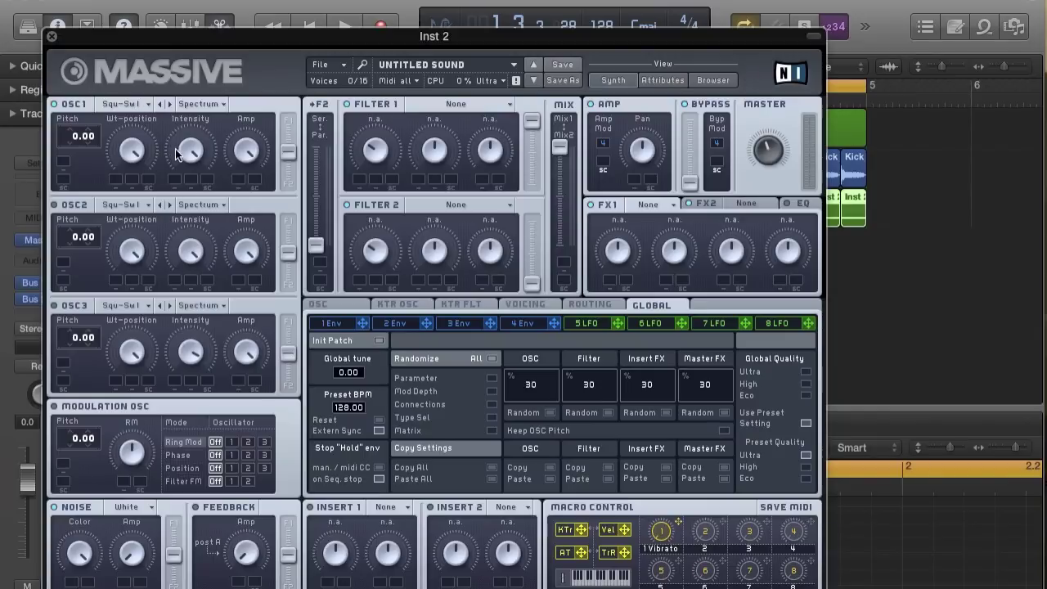
pyautogui.press('space')
pyautogui.press('space')
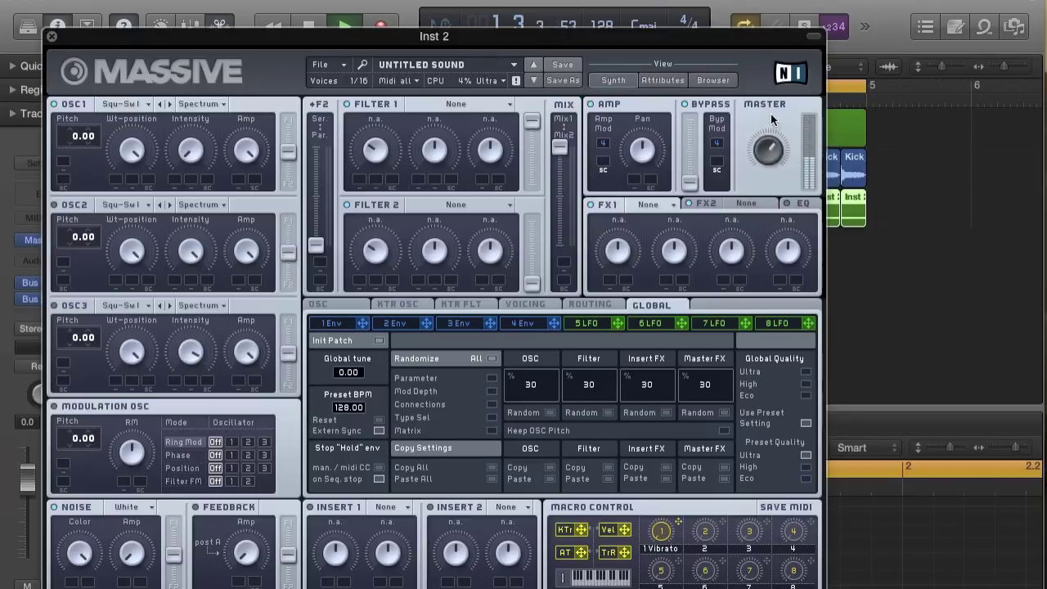
pyautogui.press('space')
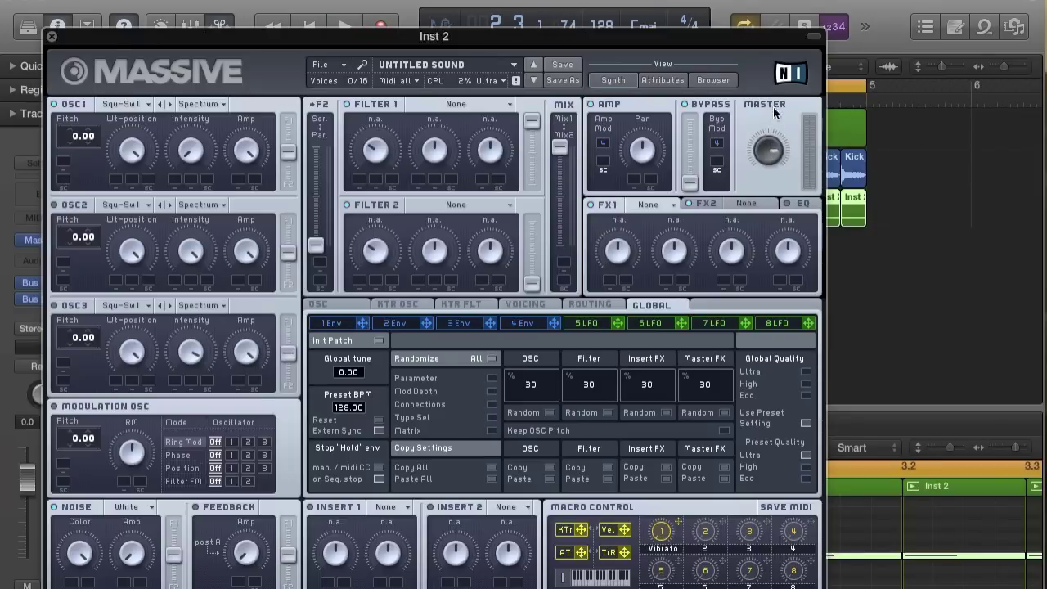
# Step: Reposition the Massive window to uncover the channel strip and raise the Inst 2 volume fader to +0.8 during playback
pyautogui.moveTo(89, 40); pyautogui.dragTo(156, 30)
pyautogui.press('space')
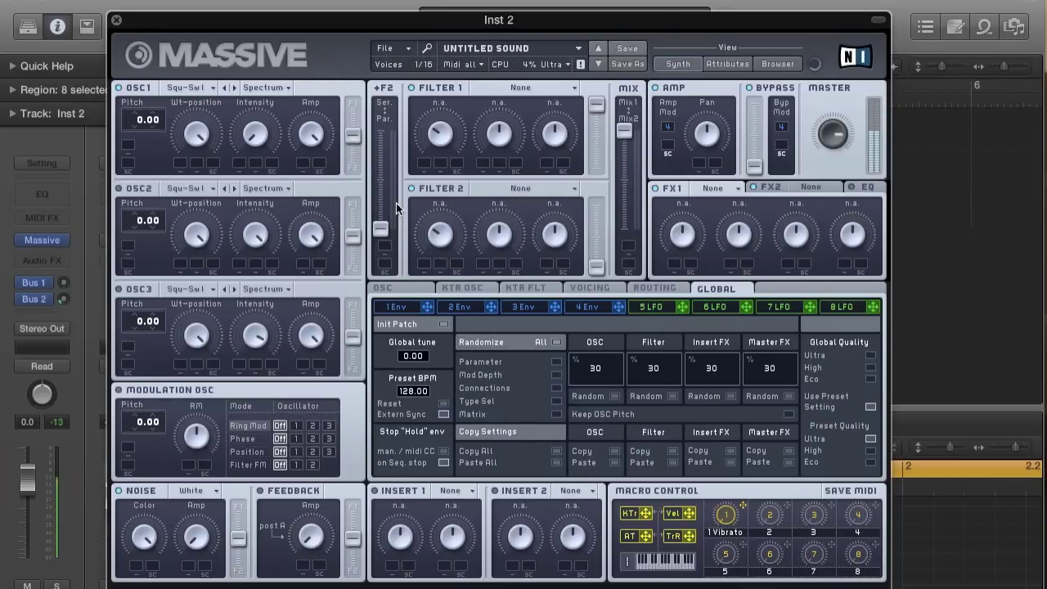
pyautogui.moveTo(34, 498); pyautogui.dragTo(34, 489)
# Step: In Massive's envelope 4, turn the decay Level down to minimum and lengthen the Decay slightly
pyautogui.click(396, 307)
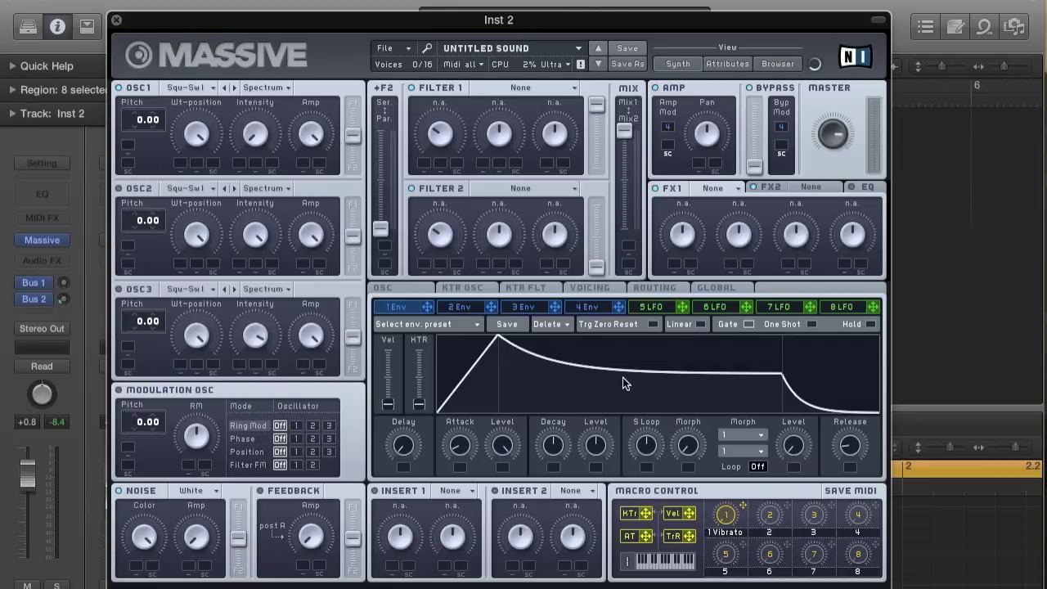
pyautogui.click(581, 306)
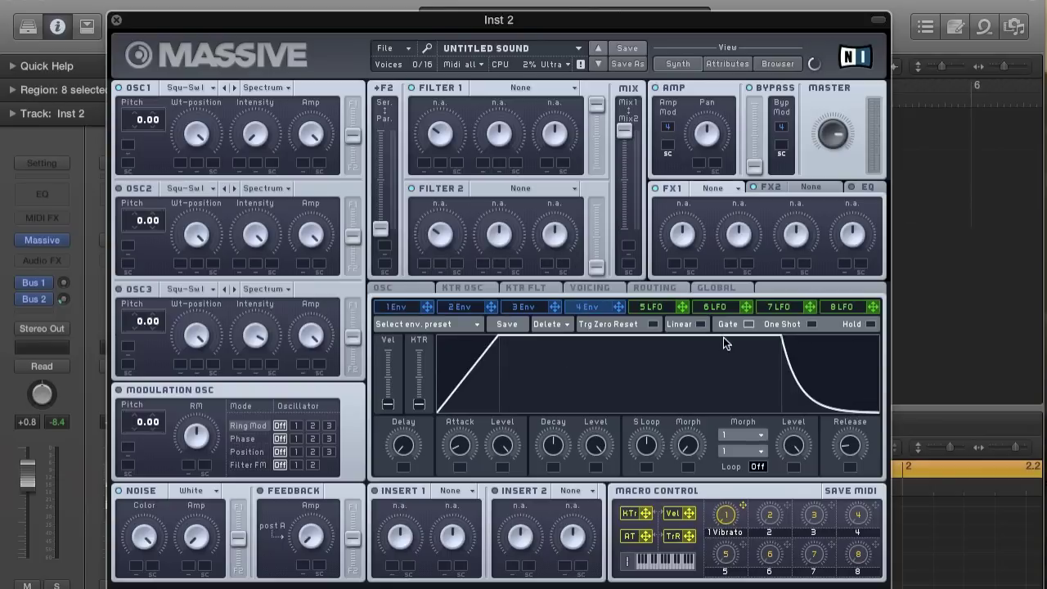
pyautogui.moveTo(562, 449)
pyautogui.mouseDown()
pyautogui.moveTo(558, 423)
pyautogui.moveTo(566, 481)
pyautogui.moveTo(563, 458)
pyautogui.mouseUp()
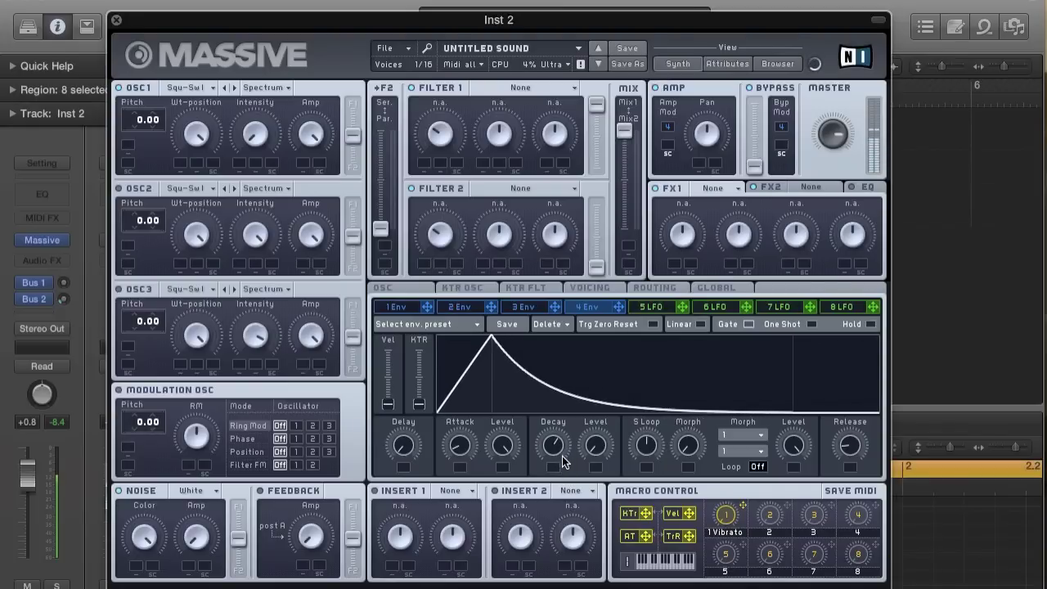
# Step: Raise the Inst 2 volume fader to +4.2, close Massive and play the loop with the kicks
pyautogui.moveTo(28, 478); pyautogui.dragTo(27, 460)
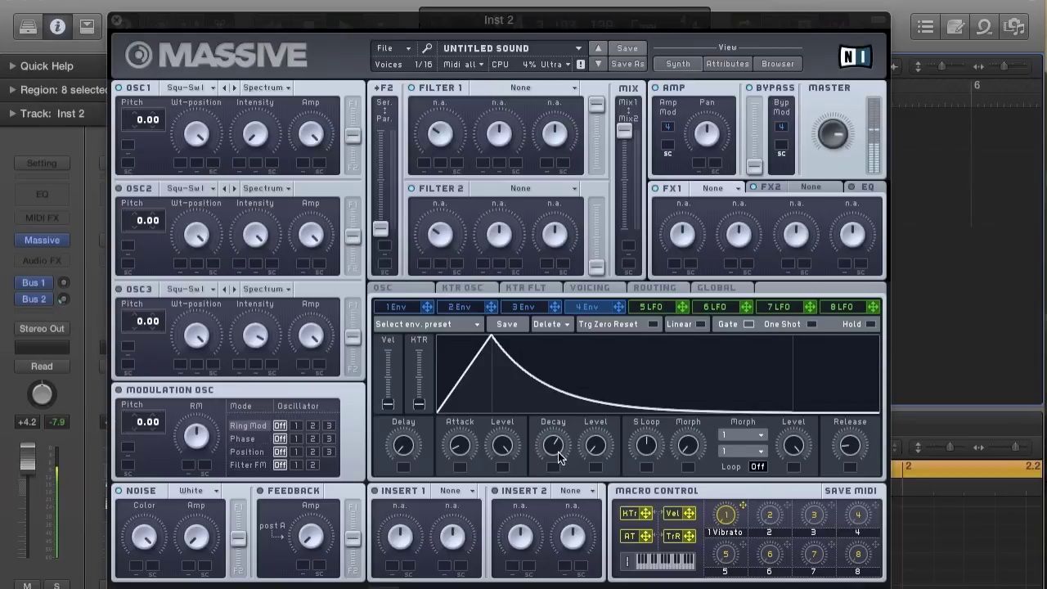
pyautogui.click(559, 458)
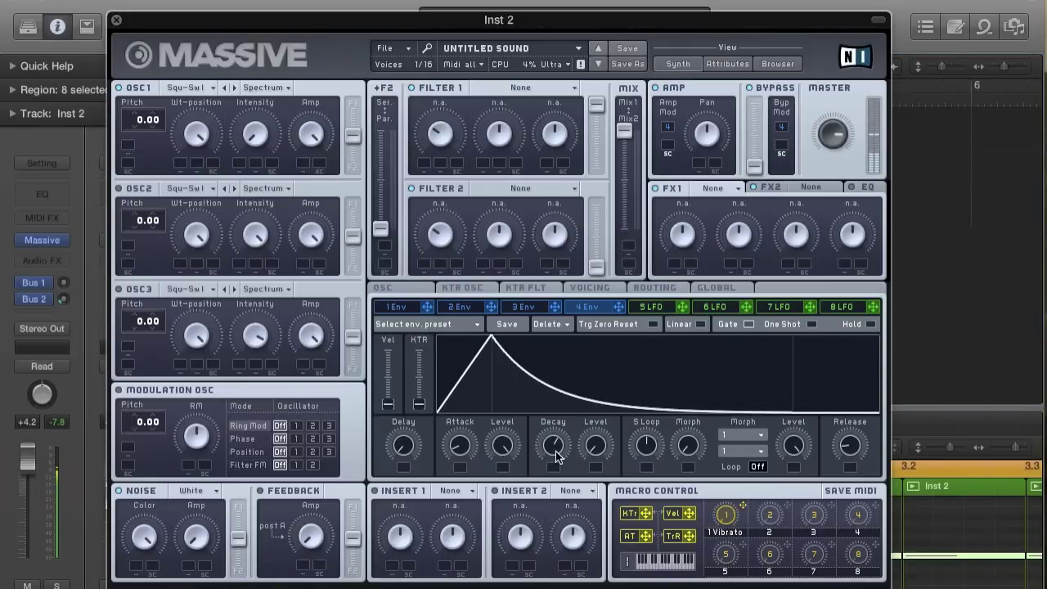
pyautogui.click(116, 19)
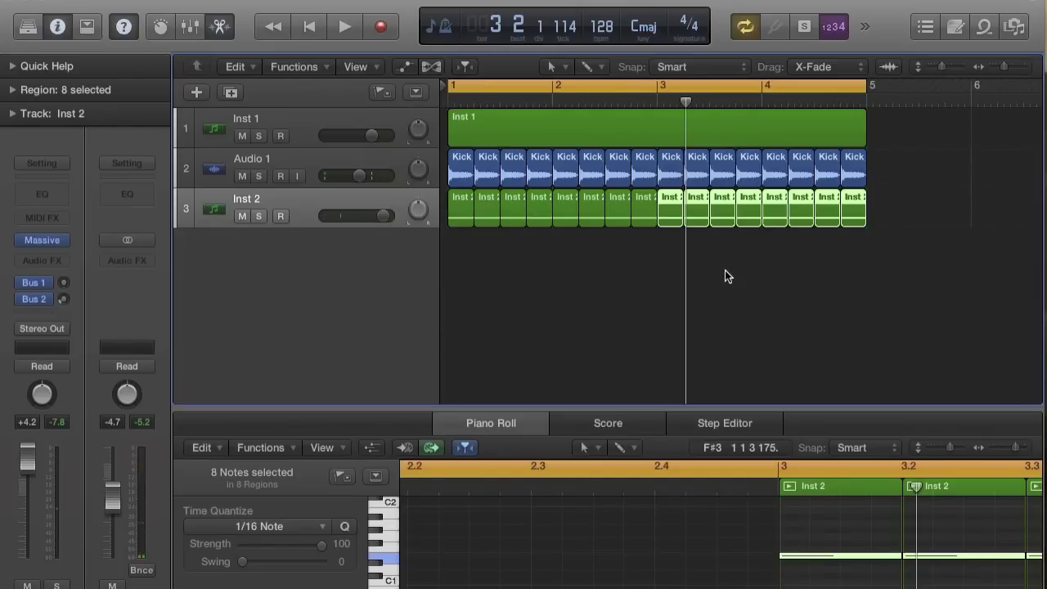
pyautogui.press('space')
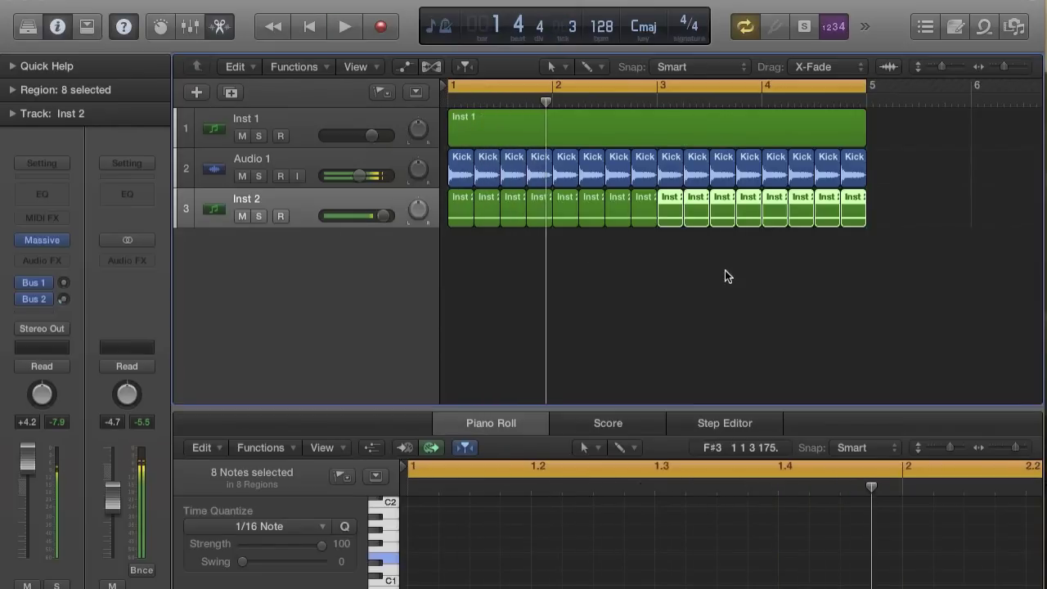
# Step: Reassign the first send of the Inst 2 track to Bus 3 at a send level of +6.0
pyautogui.click(310, 198)
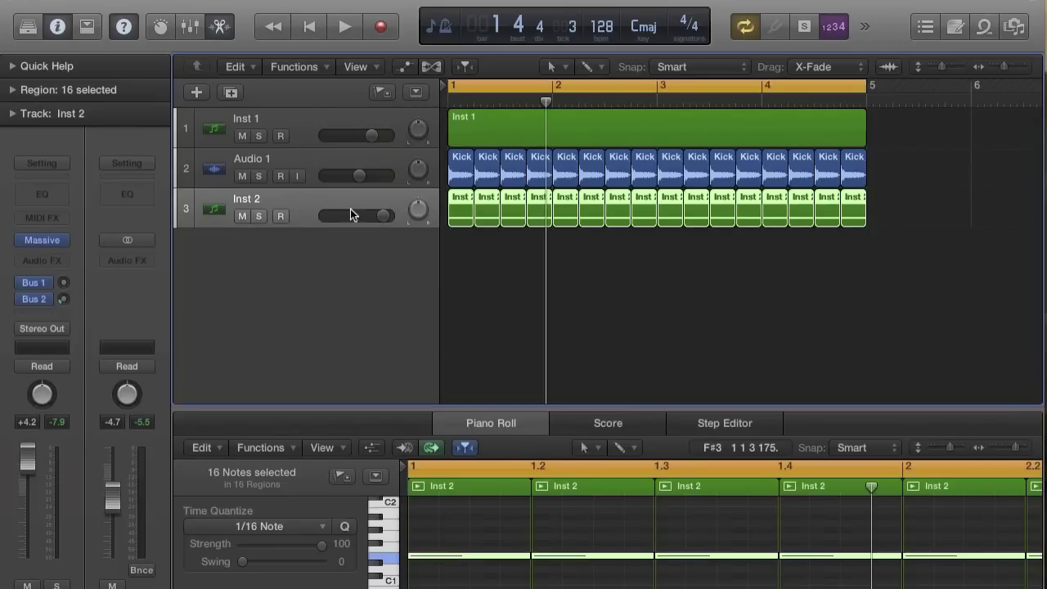
pyautogui.click(810, 178)
pyautogui.click(327, 151)
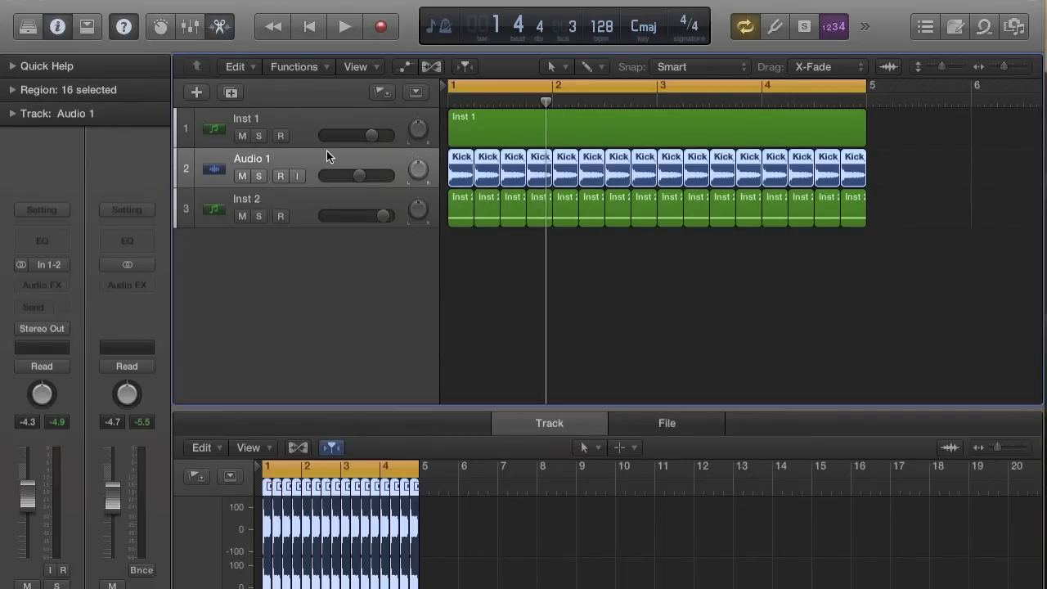
pyautogui.click(308, 201)
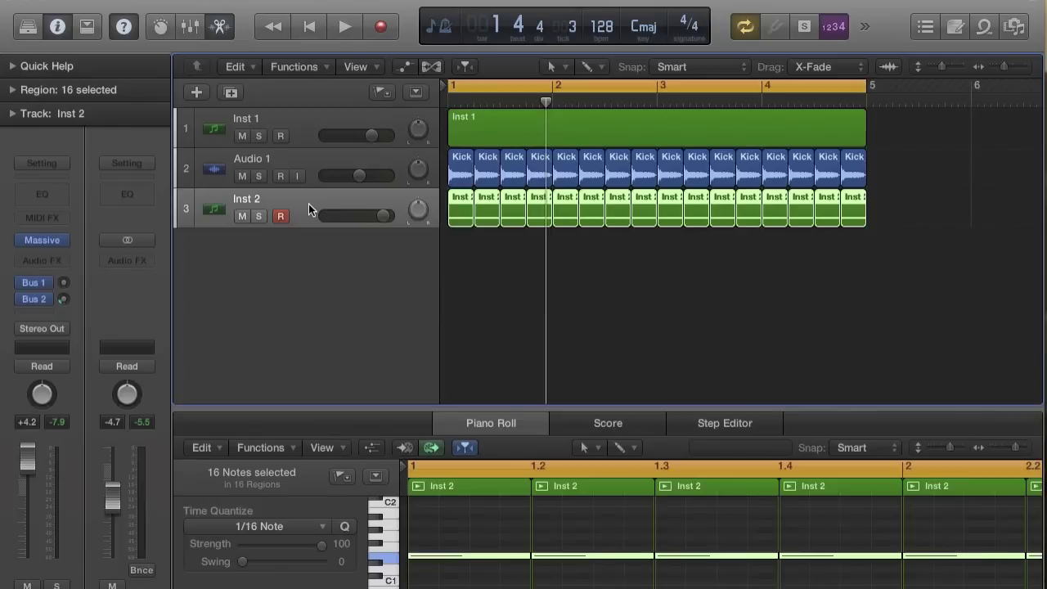
pyautogui.click(45, 284)
pyautogui.moveTo(67, 387)
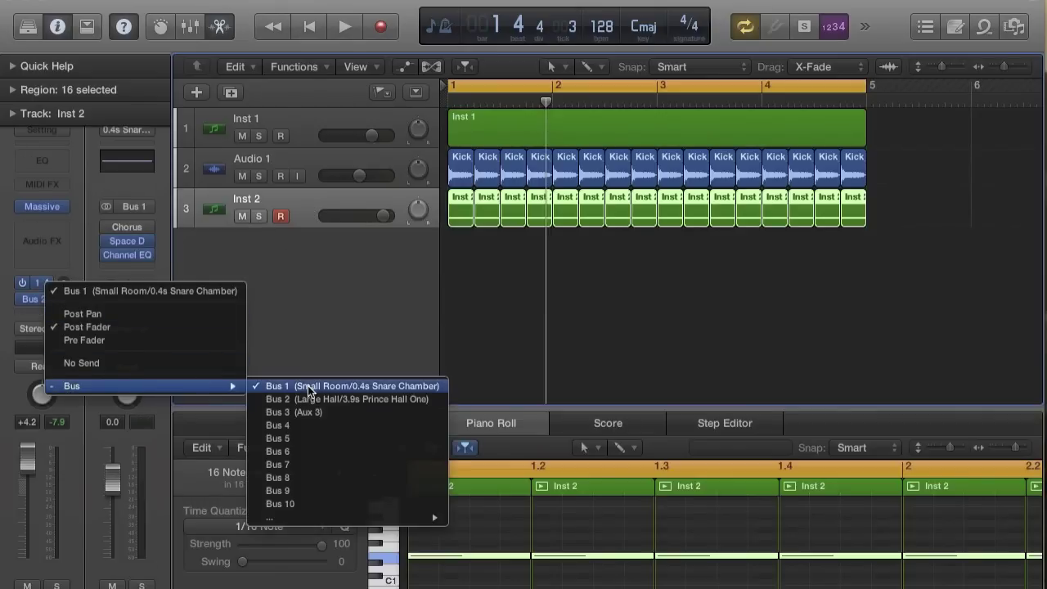
pyautogui.click(307, 411)
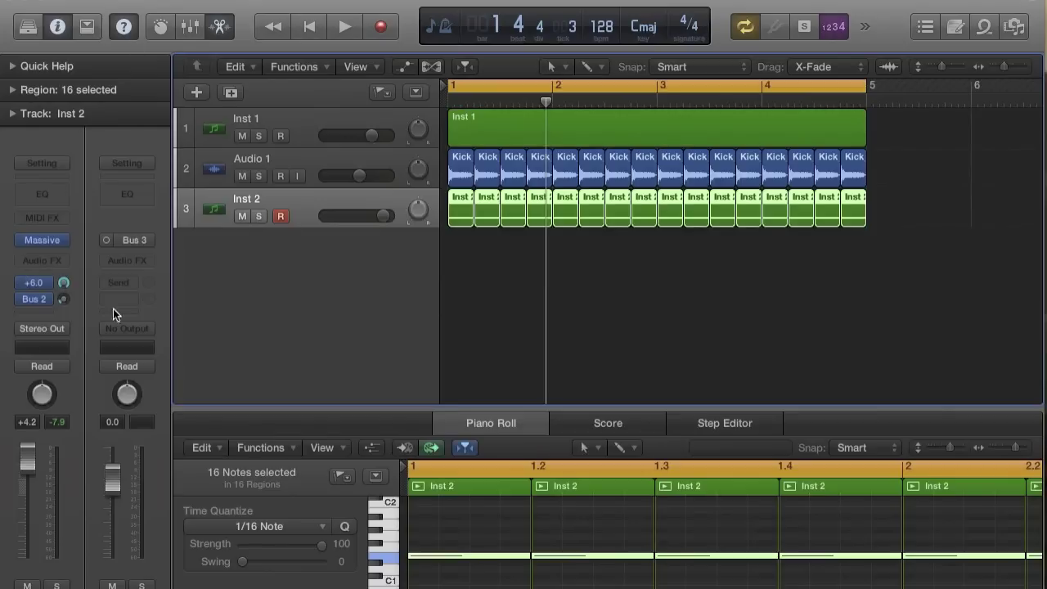
# Step: Insert a stereo Compressor on the Audio 1 kick track and set its side chain to Bus 3
pyautogui.click(325, 160)
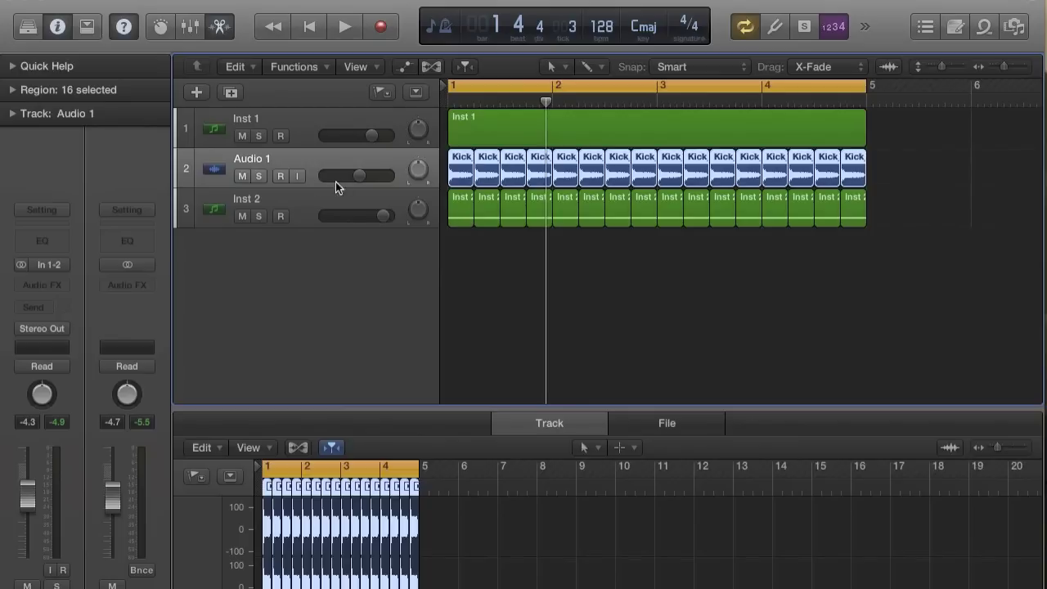
pyautogui.click(66, 281)
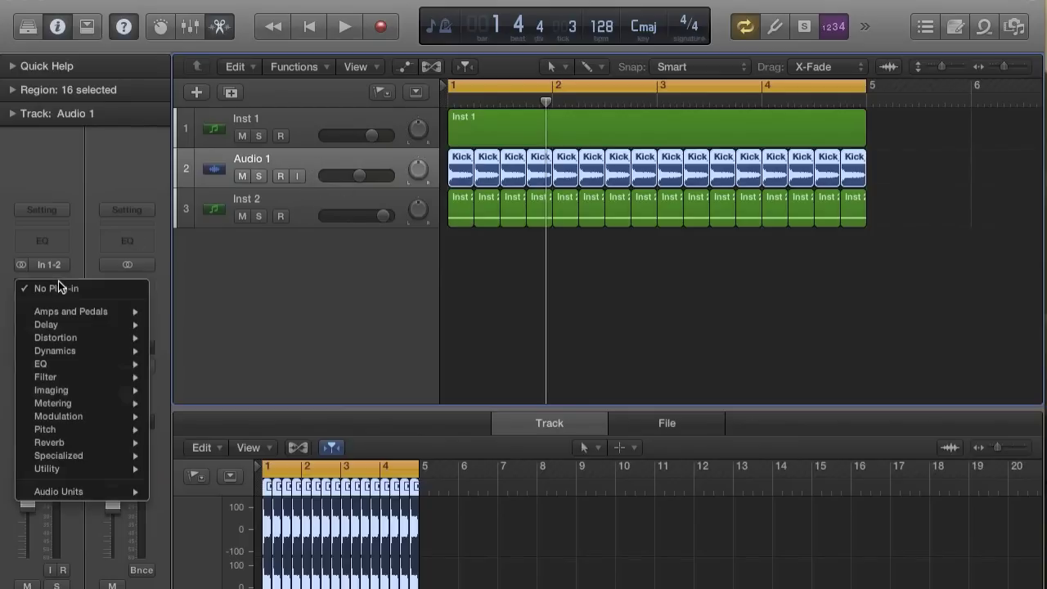
pyautogui.moveTo(131, 351)
pyautogui.moveTo(234, 367)
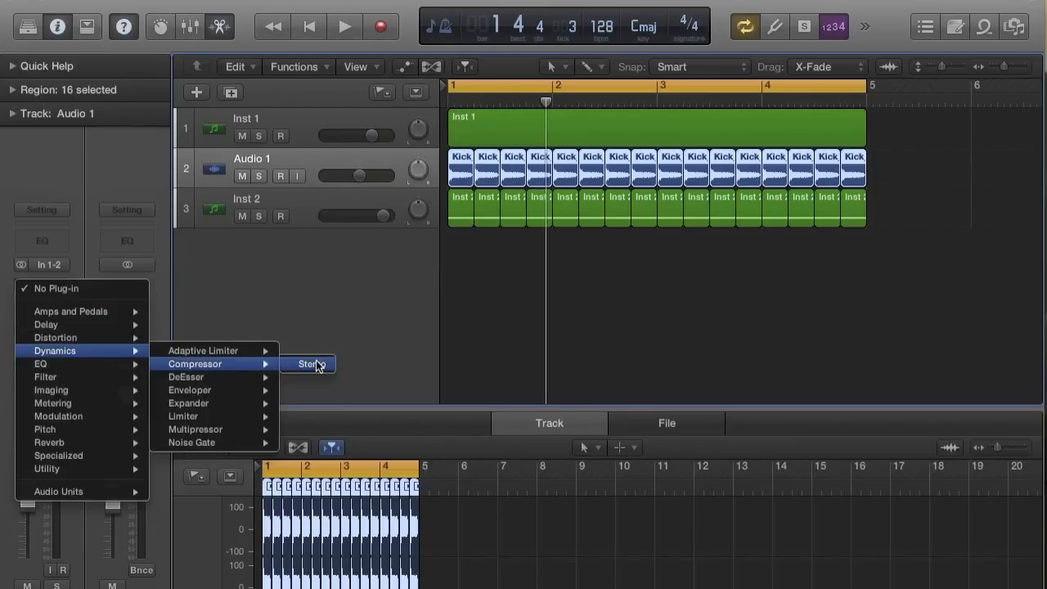
pyautogui.click(318, 364)
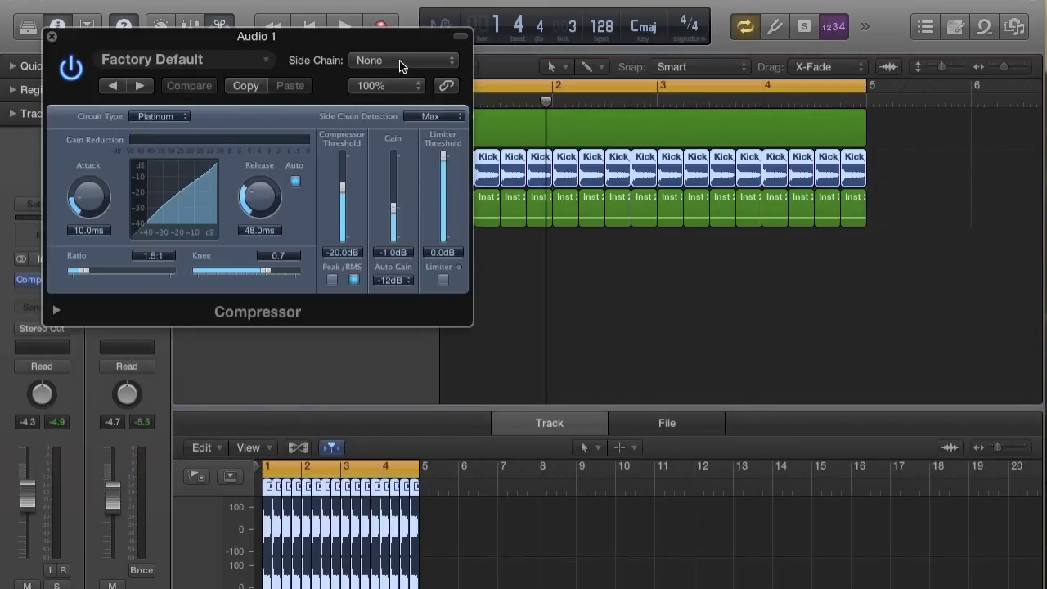
pyautogui.click(400, 61)
pyautogui.click(396, 179)
# Step: Lower the Compressor's gain to -3.0 dB while auditioning the kick and bass loop
pyautogui.press('space')
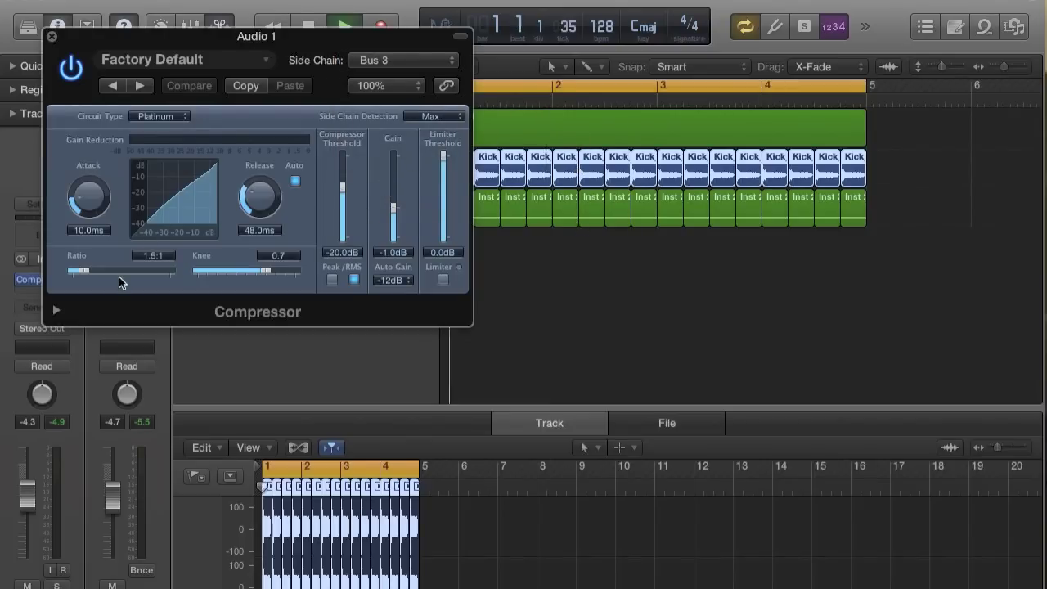
pyautogui.moveTo(395, 211); pyautogui.dragTo(392, 215)
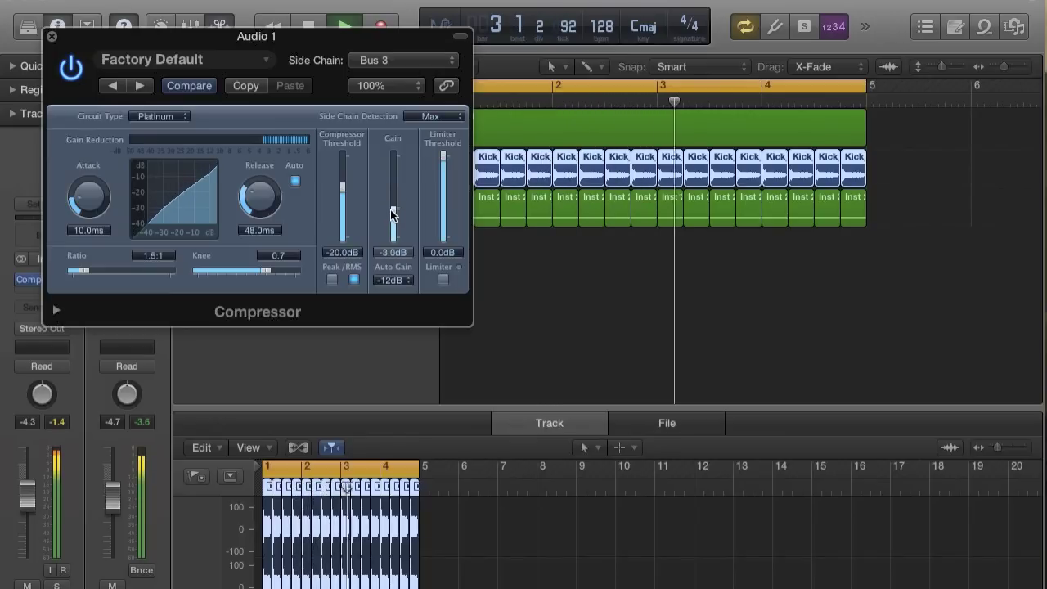
pyautogui.press('space')
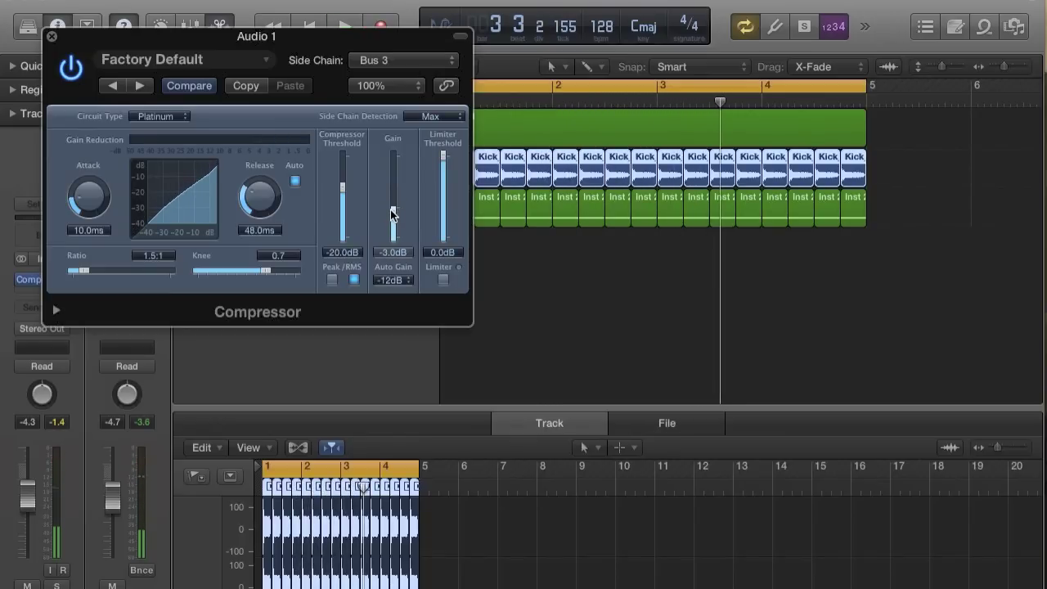
pyautogui.press('space')
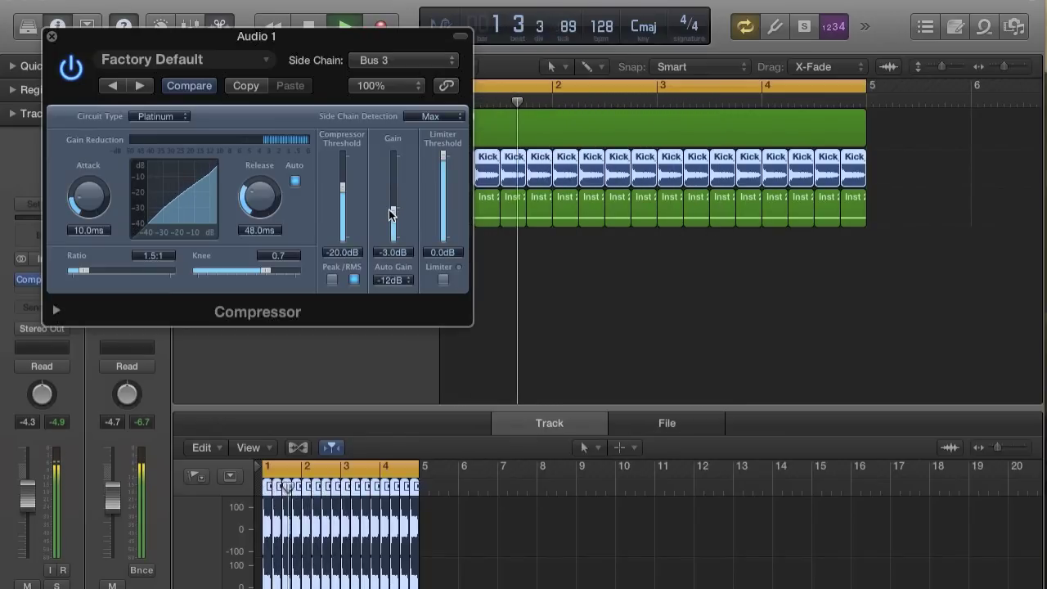
pyautogui.press('space')
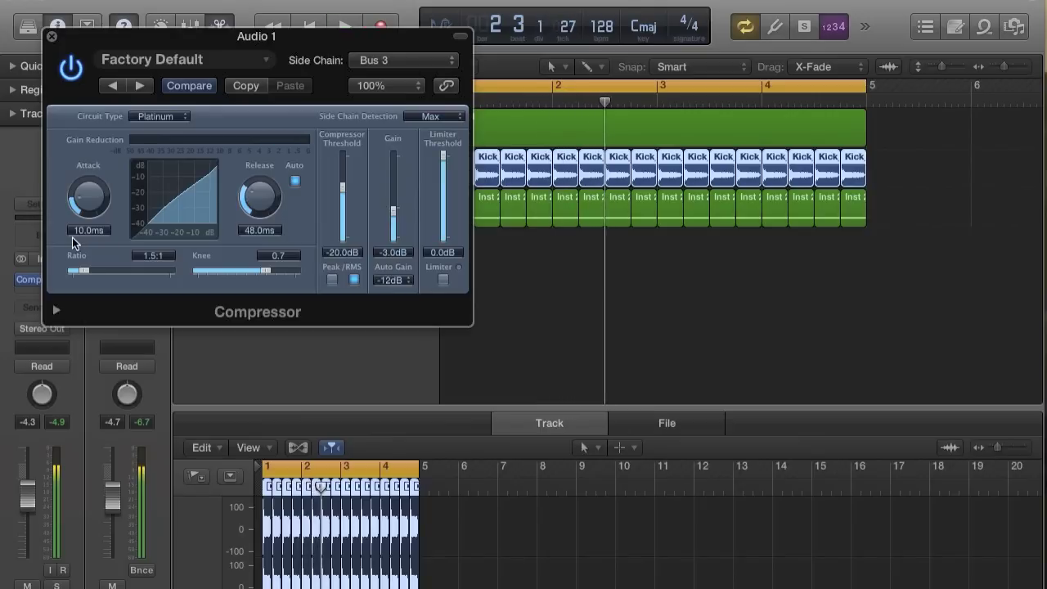
# Step: Set the Compressor's ratio to 2.1:1, audition the loop and close the plug-in window
pyautogui.moveTo(90, 276); pyautogui.dragTo(99, 273)
pyautogui.press('space')
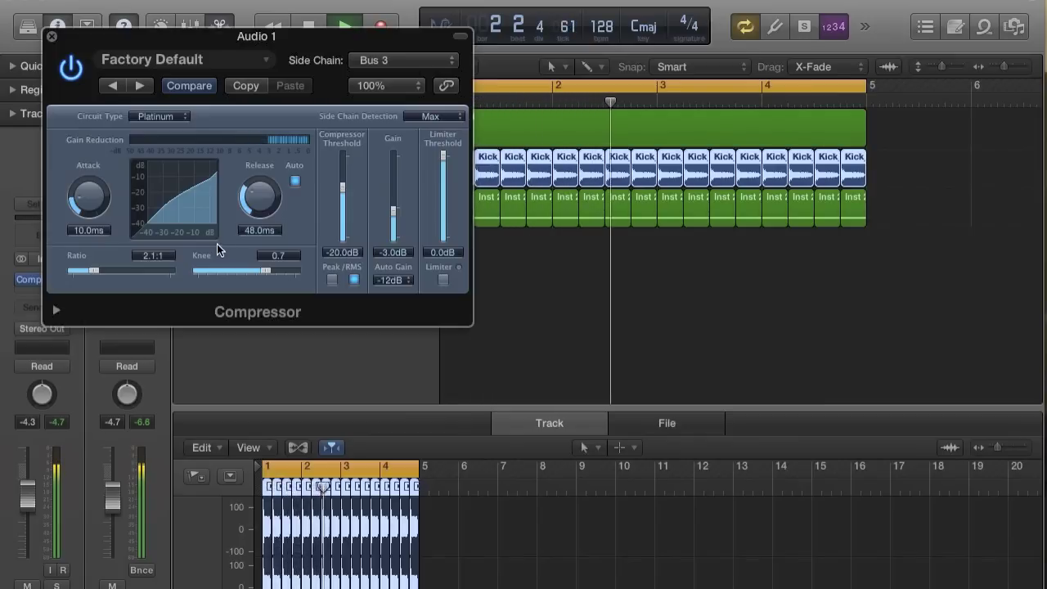
pyautogui.press('space')
pyautogui.click(52, 36)
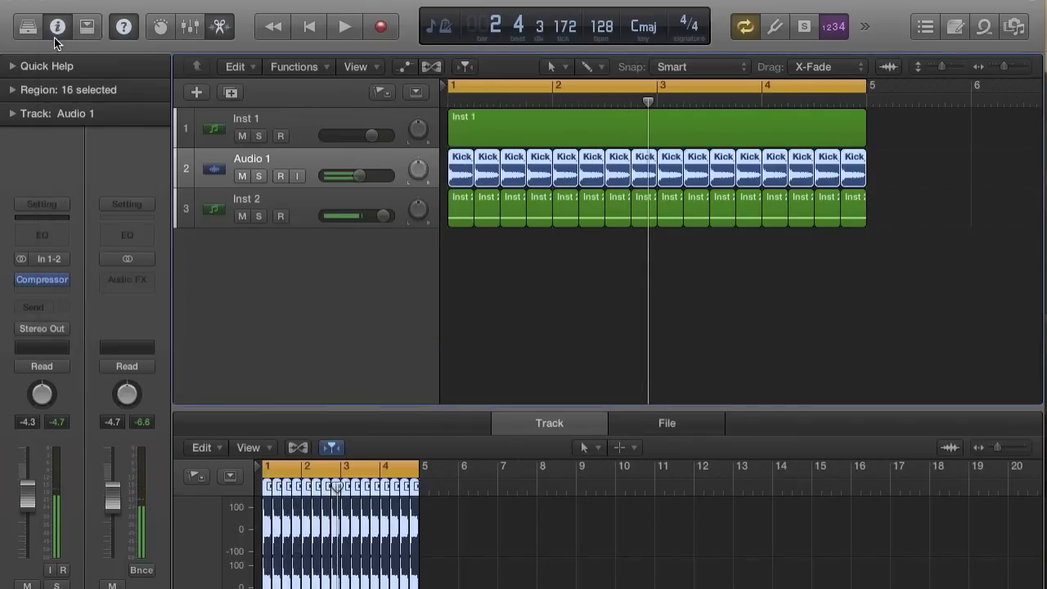
pyautogui.press('space')
pyautogui.press('space')
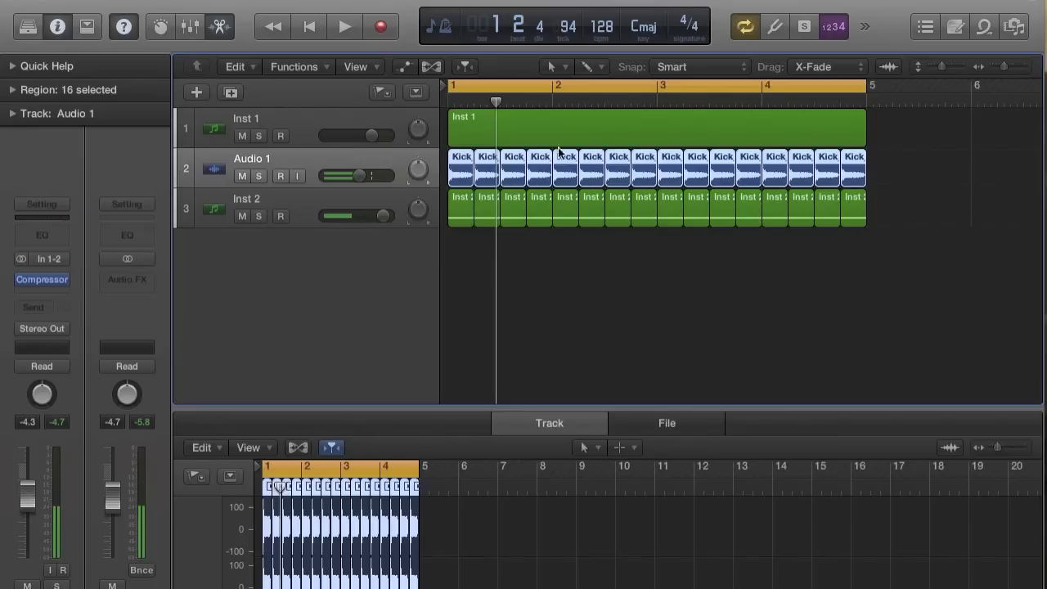
# Step: Display the Inst 1 region in an enlarged Piano Roll with all four bars in view
pyautogui.press('super+Right')
pyautogui.press('super+Right')
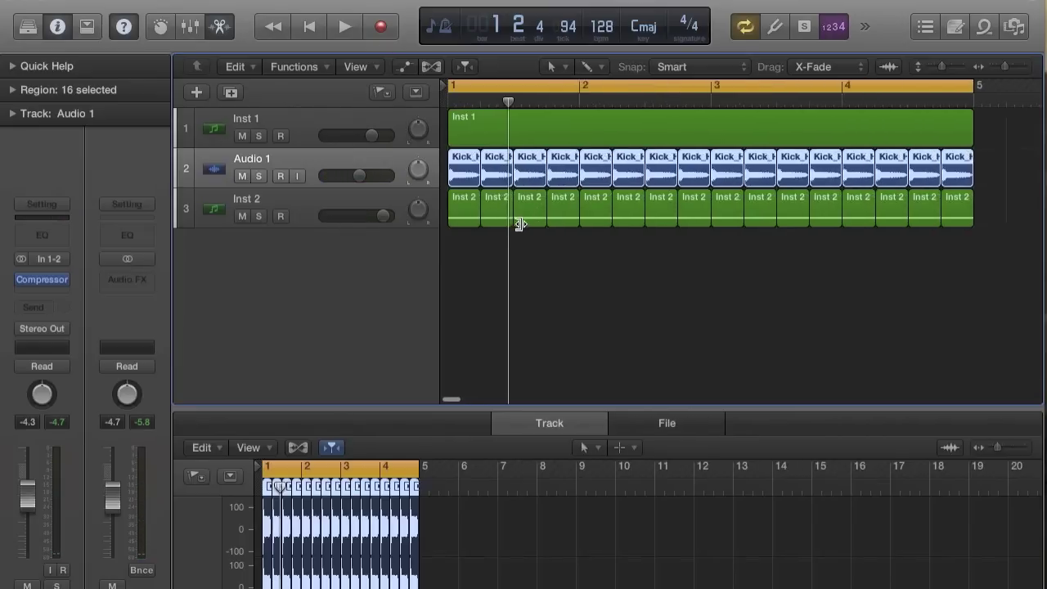
pyautogui.click(493, 128)
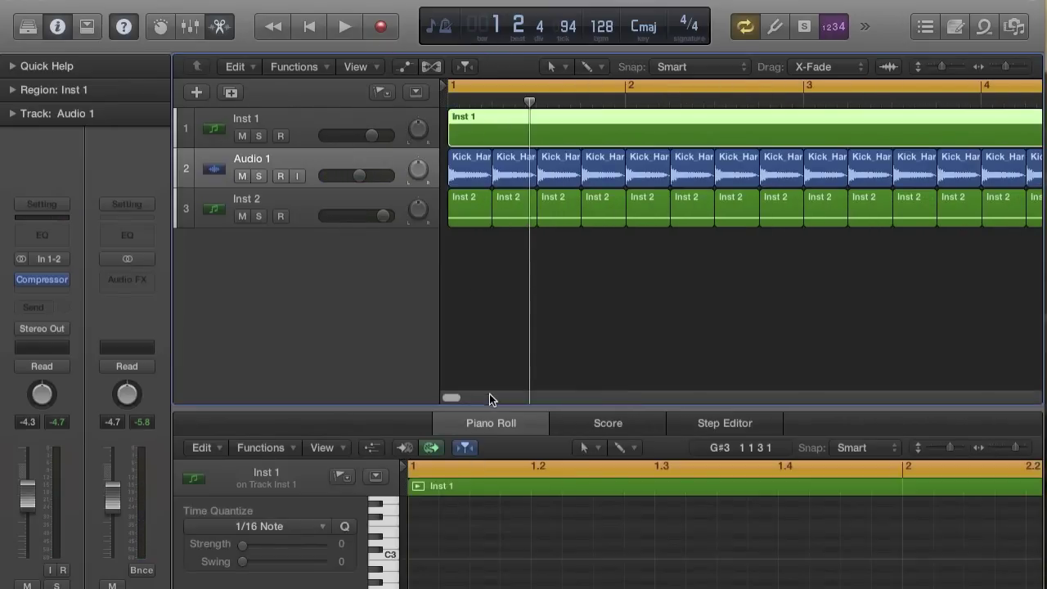
pyautogui.moveTo(483, 407); pyautogui.dragTo(472, 246)
pyautogui.scroll(-5, 519, 410)
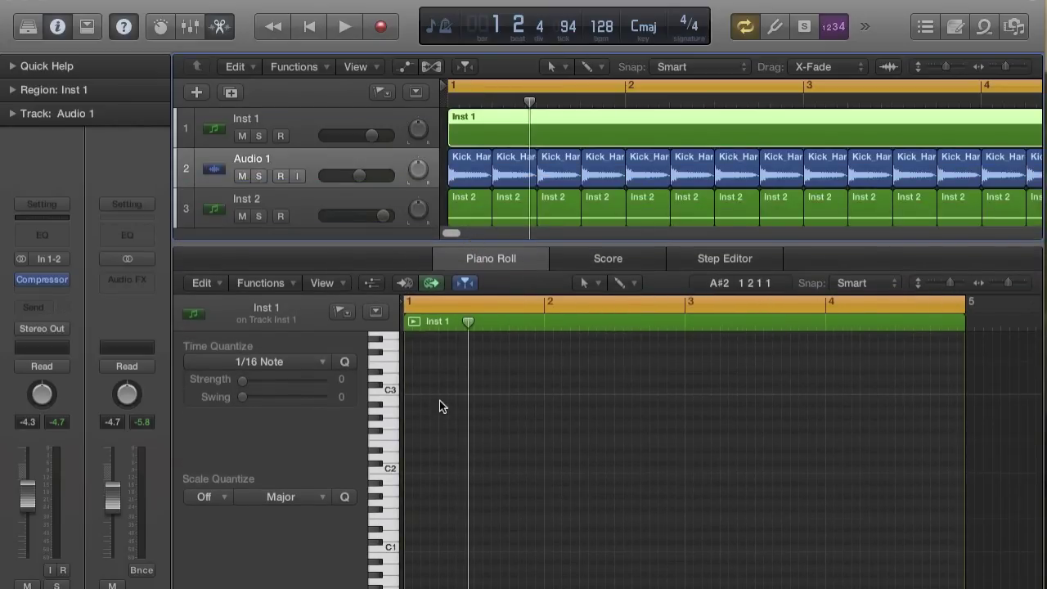
# Step: Load LennarDigital's Sylenth1 in stereo as the instrument on Inst 1 and reposition its window to show the full synth
pyautogui.click(314, 126)
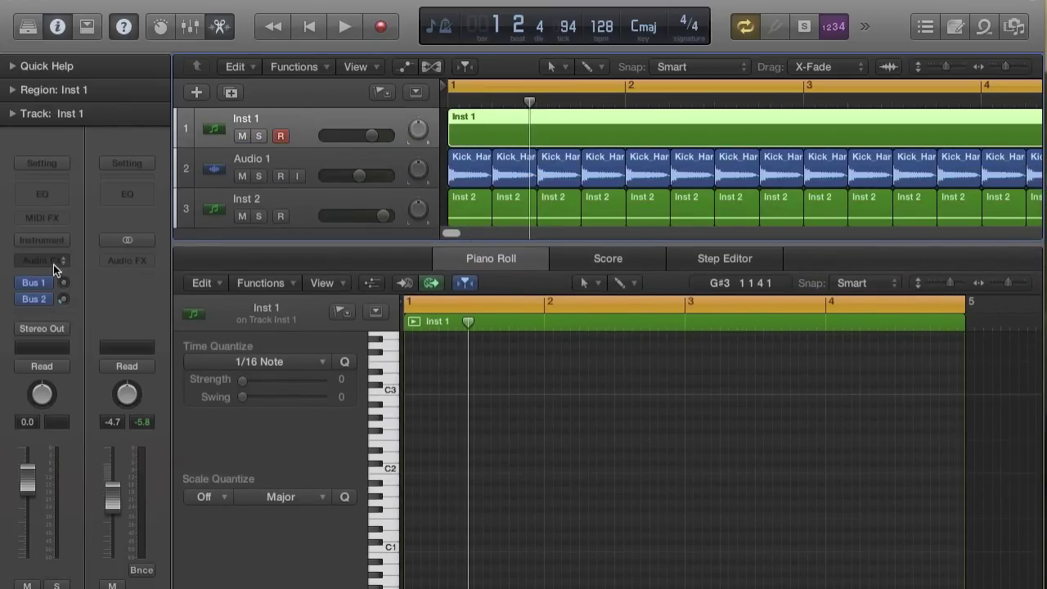
pyautogui.click(67, 243)
pyautogui.moveTo(123, 526)
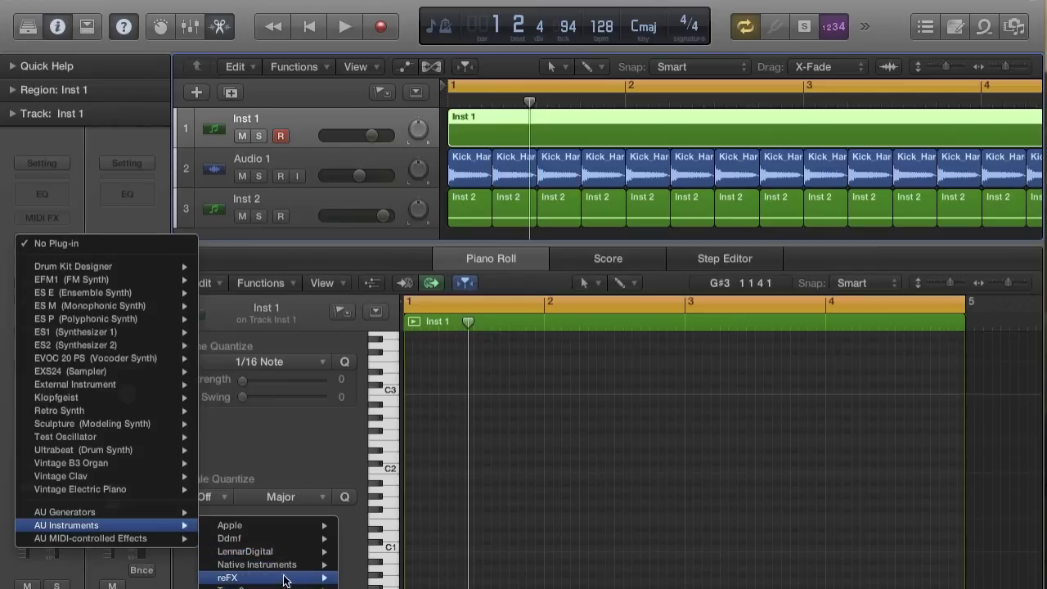
pyautogui.moveTo(270, 553)
pyautogui.moveTo(413, 553)
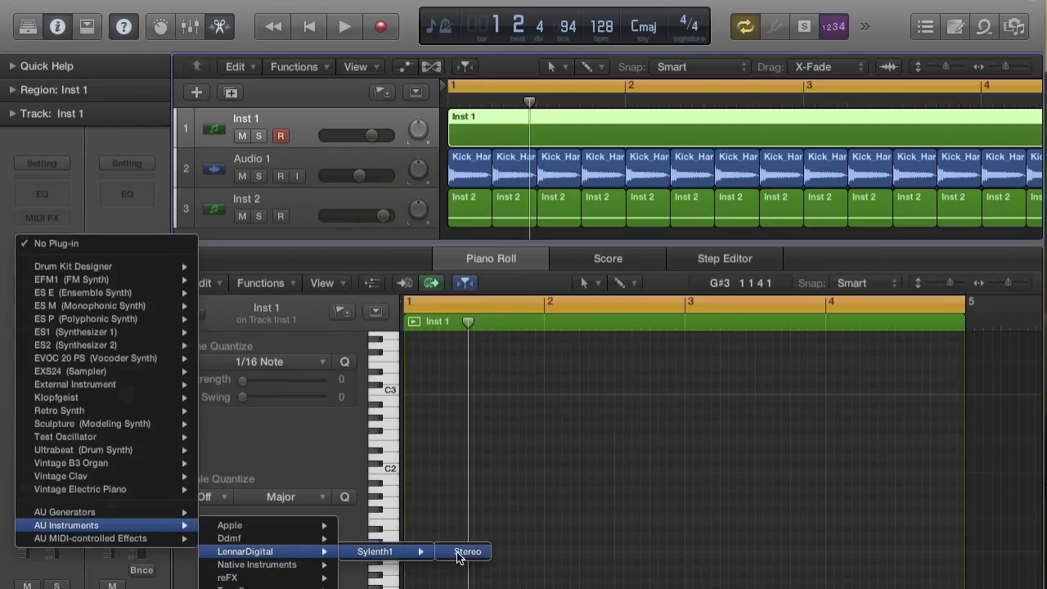
pyautogui.click(466, 552)
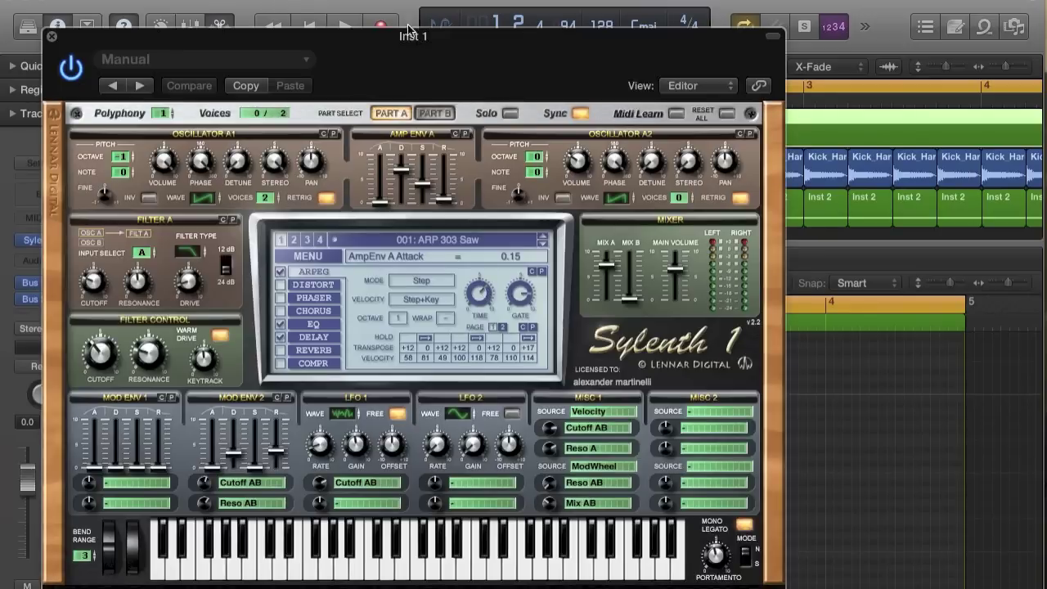
pyautogui.doubleClick(415, 38)
pyautogui.moveTo(412, 41)
pyautogui.mouseDown()
pyautogui.moveTo(422, 15)
pyautogui.moveTo(414, 21)
pyautogui.mouseUp()
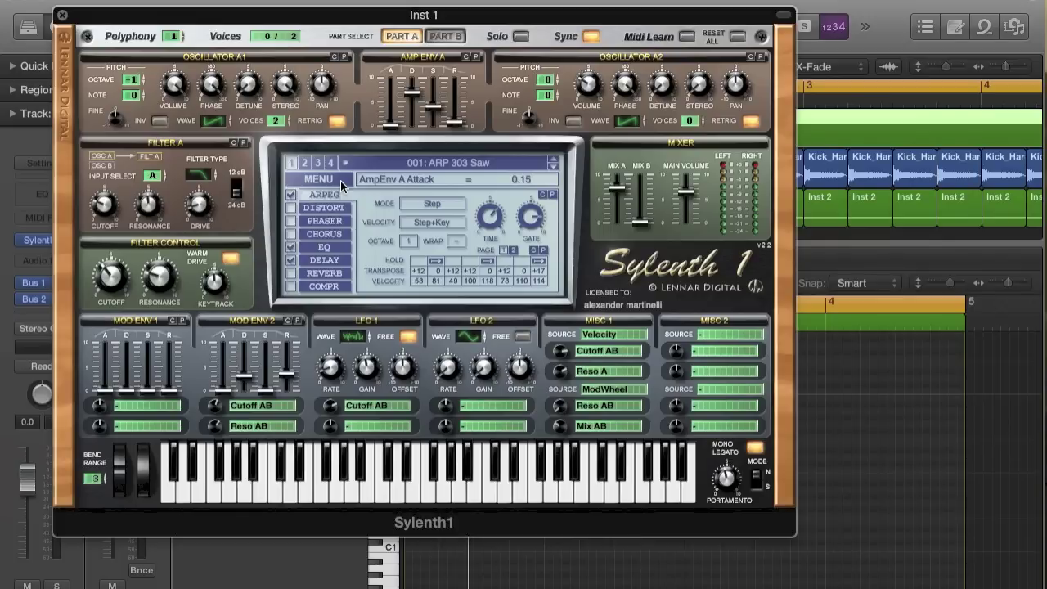
# Step: Load the preset file VANDALISM_Lead_Drop.fxp from the Downloads folder into Sylenth1
pyautogui.click(341, 180)
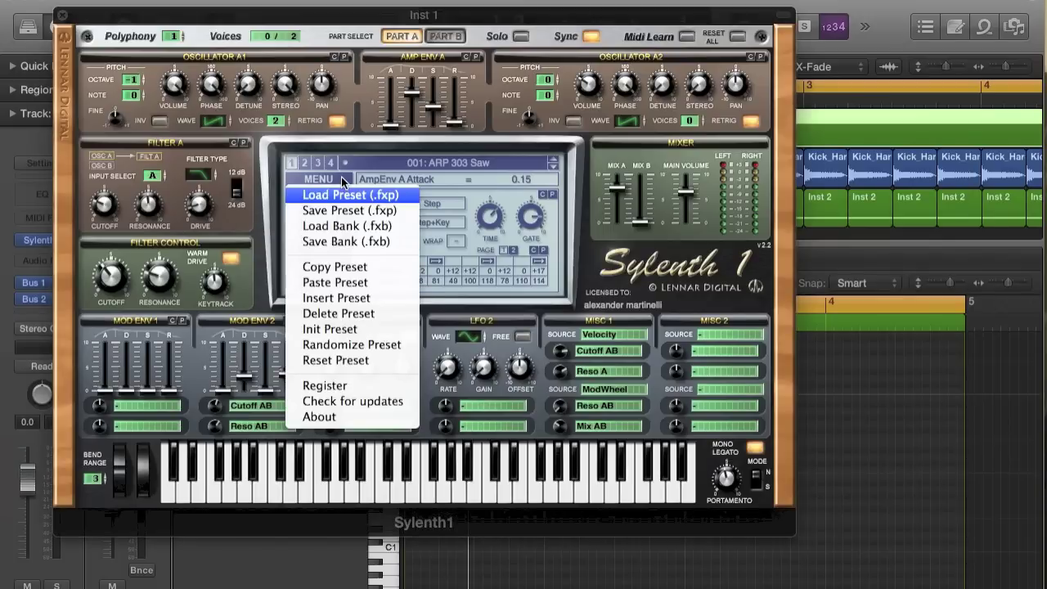
pyautogui.click(341, 177)
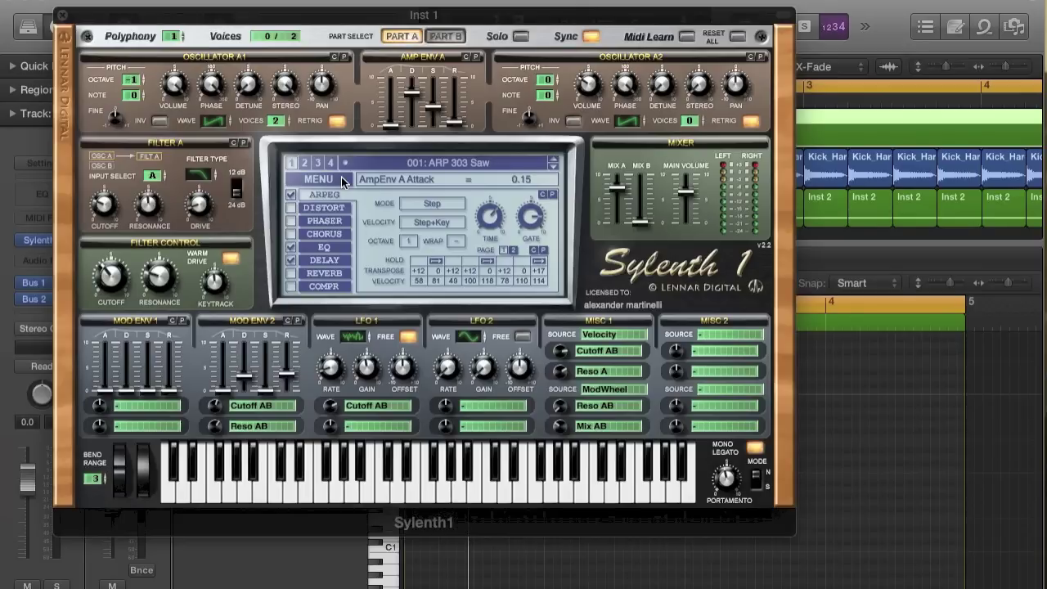
pyautogui.click(337, 177)
pyautogui.click(343, 197)
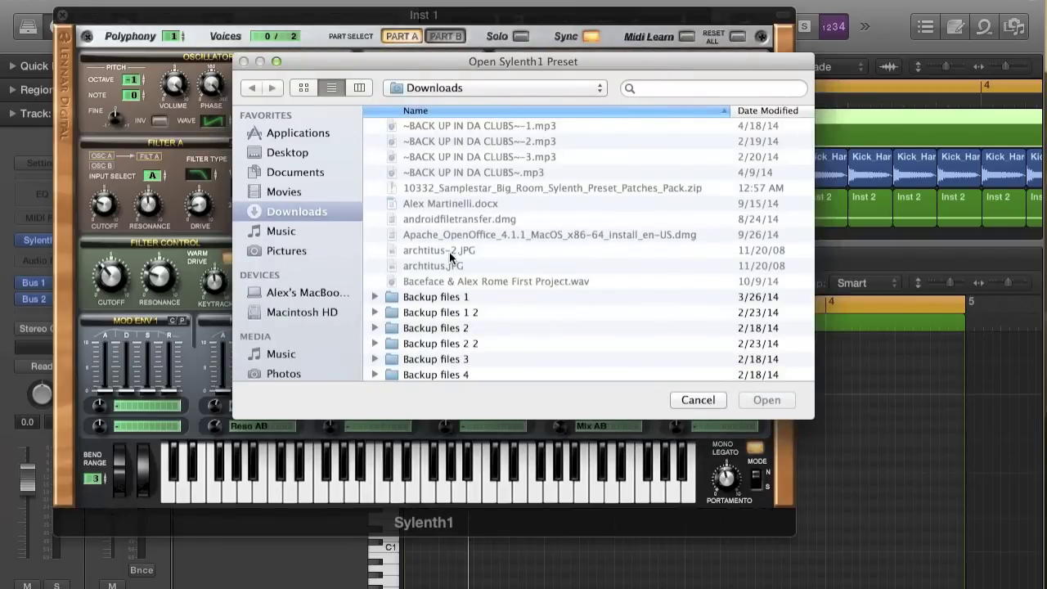
pyautogui.scroll(-15, 493, 279)
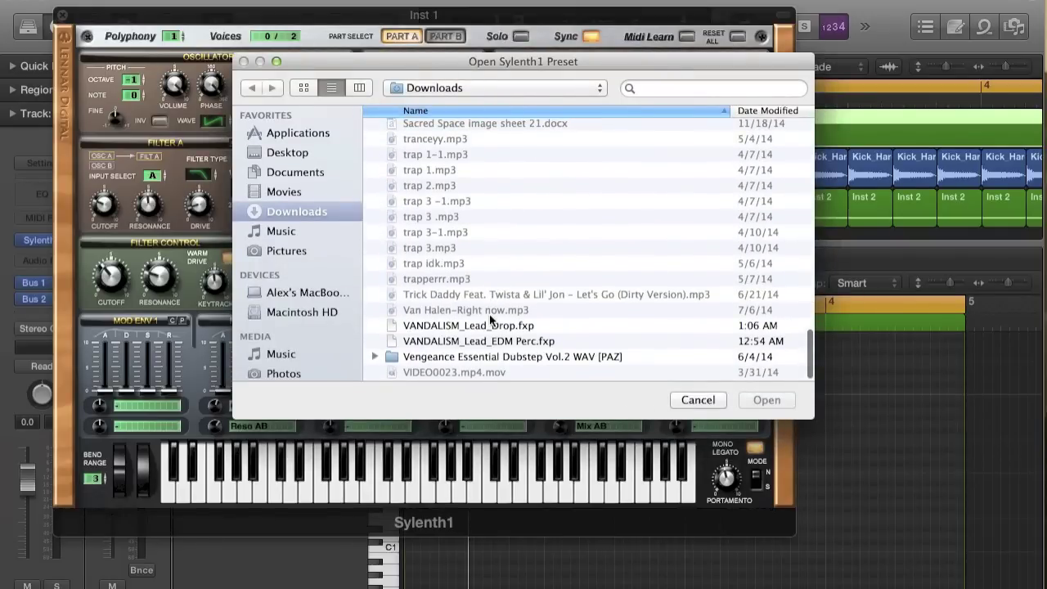
pyautogui.doubleClick(486, 324)
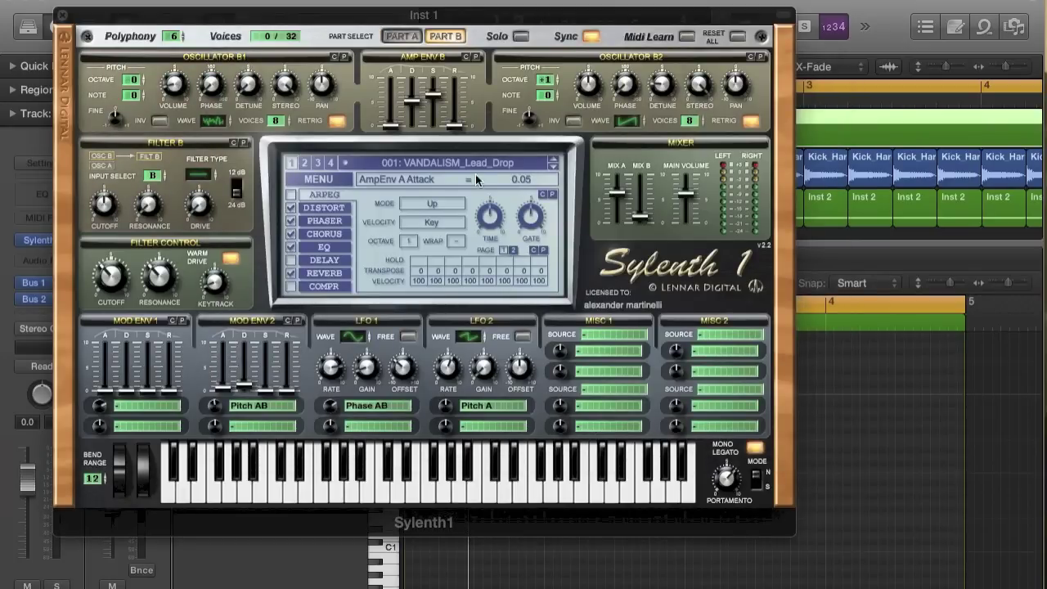
# Step: Audition the lead preset with several notes on Sylenth1's on-screen keyboard and close the plug-in window
pyautogui.click(481, 486)
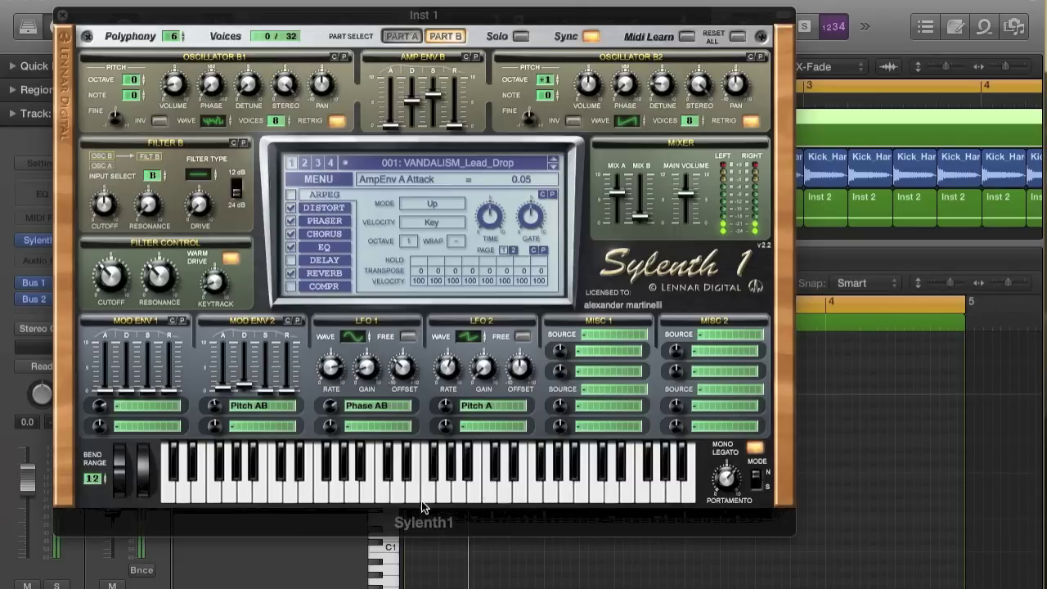
pyautogui.click(379, 489)
pyautogui.click(353, 489)
pyautogui.click(330, 490)
pyautogui.click(315, 488)
pyautogui.click(62, 14)
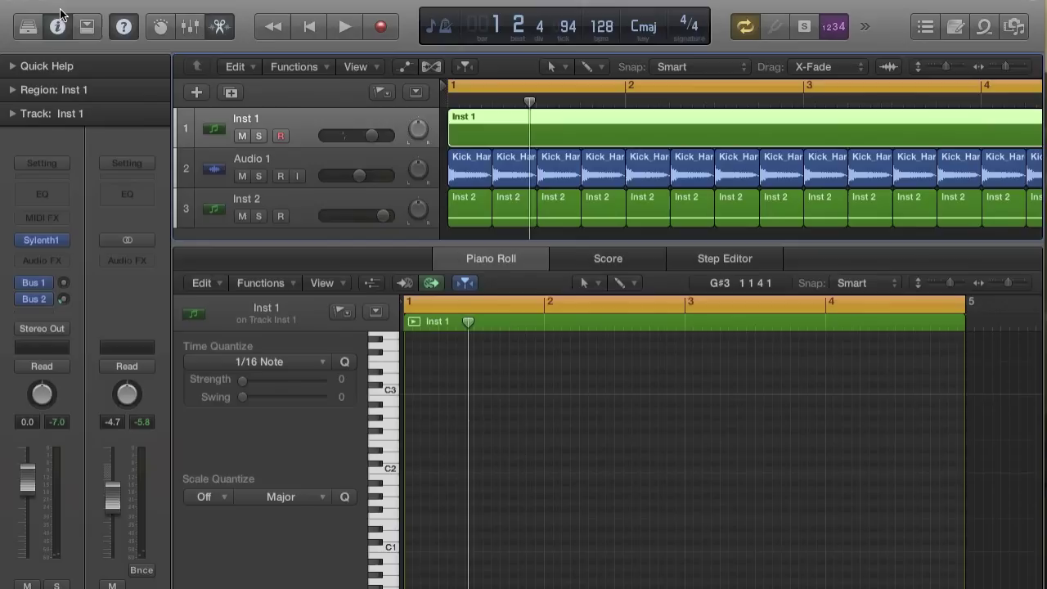
# Step: Zoom the Tracks area out to show the whole four-bar loop and resize the Piano Roll beneath it
pyautogui.moveTo(546, 246); pyautogui.dragTo(528, 402)
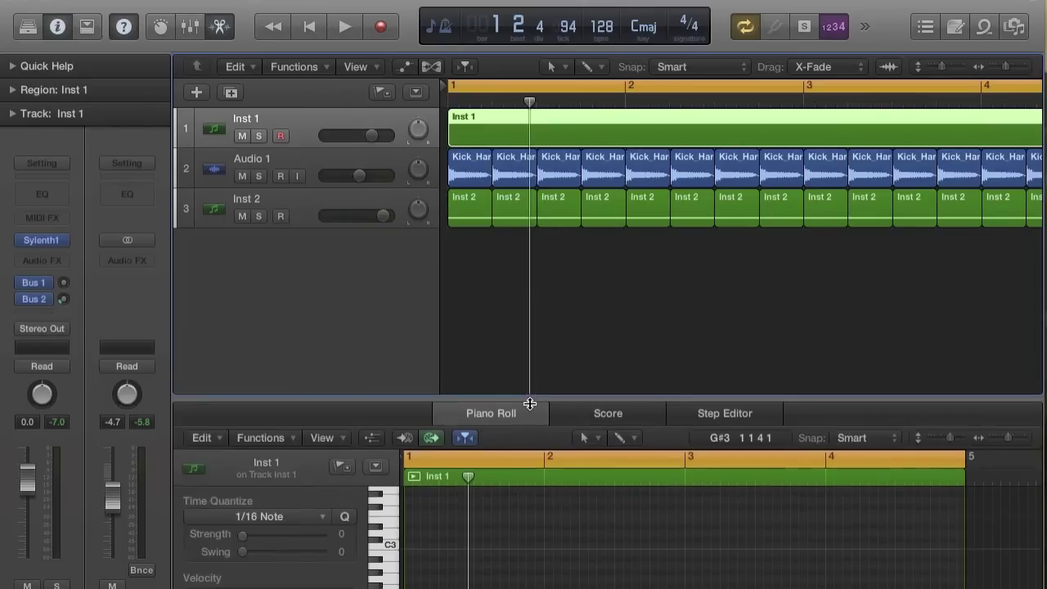
pyautogui.press('z')
pyautogui.scroll(-5, 498, 205)
pyautogui.scroll(4, 497, 205)
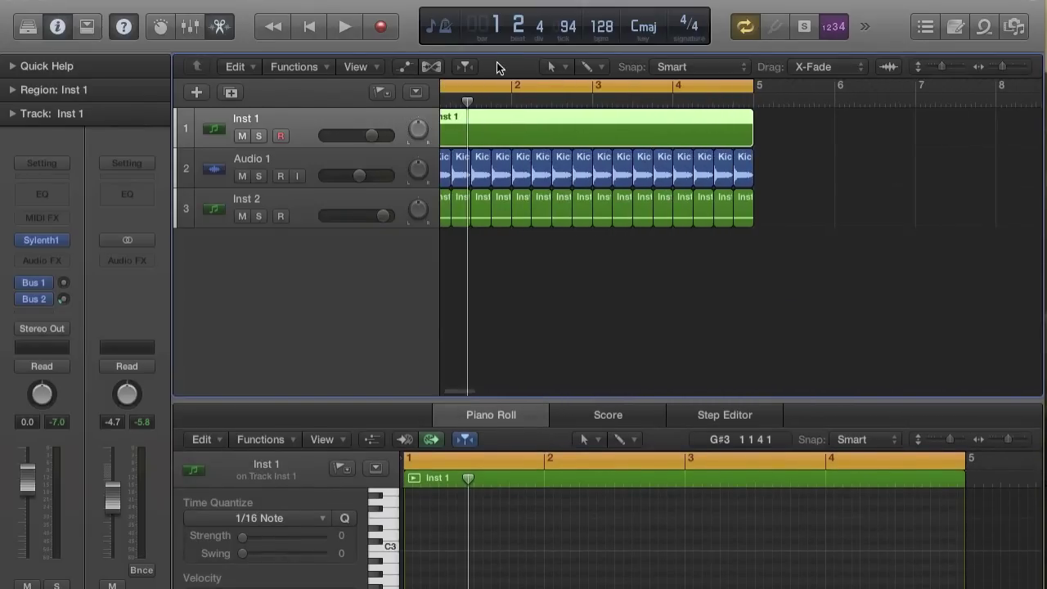
pyautogui.hscroll(-2, 493, 205)
pyautogui.hscroll(1, 473, 171)
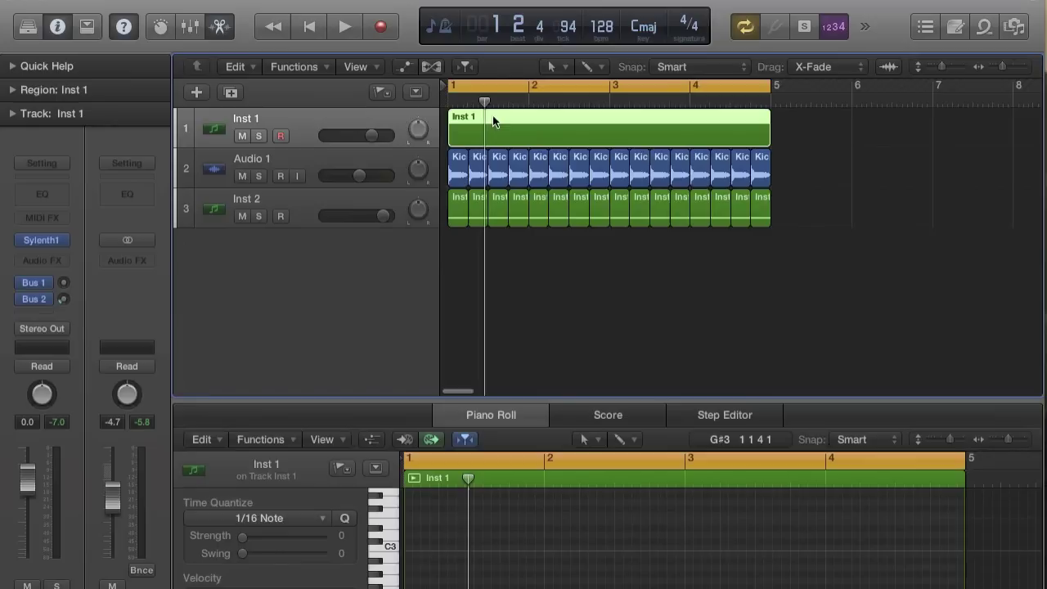
pyautogui.moveTo(459, 401); pyautogui.dragTo(466, 271)
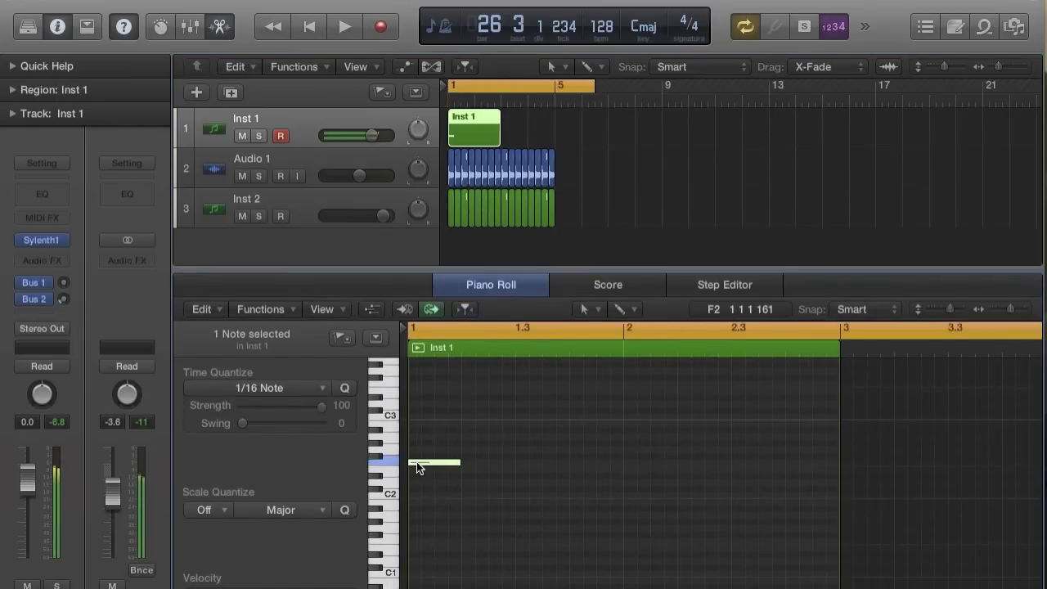
# Step: Move the Inst 1 note from the start of the region to G2 at beat 1.2 and audition it with the kick
pyautogui.moveTo(412, 464); pyautogui.dragTo(473, 448)
pyautogui.press('space')
pyautogui.press('space')
pyautogui.scroll(3, 472, 448)
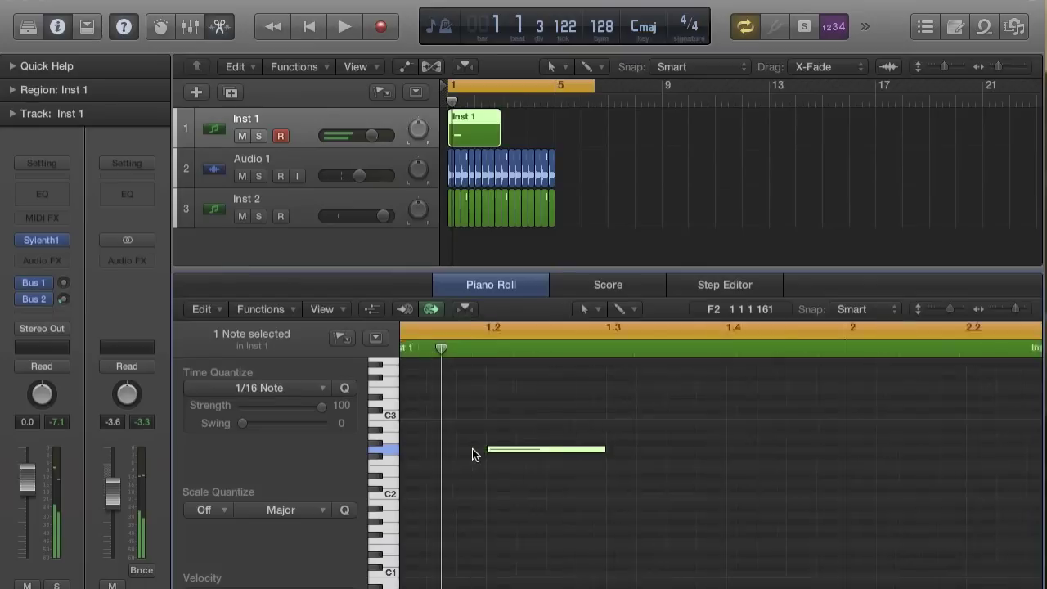
pyautogui.scroll(5, 477, 170)
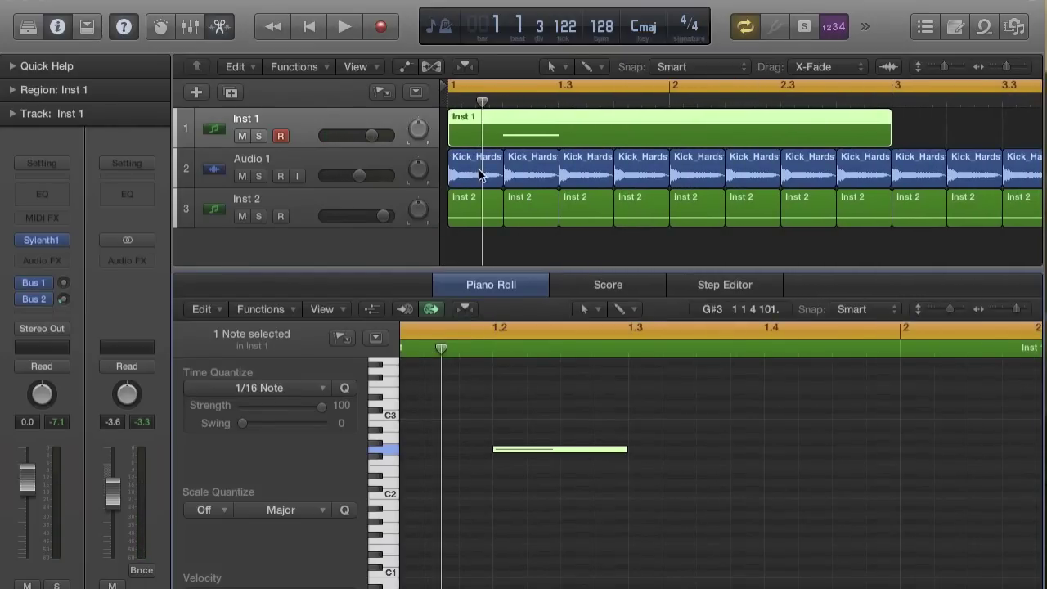
pyautogui.press('space')
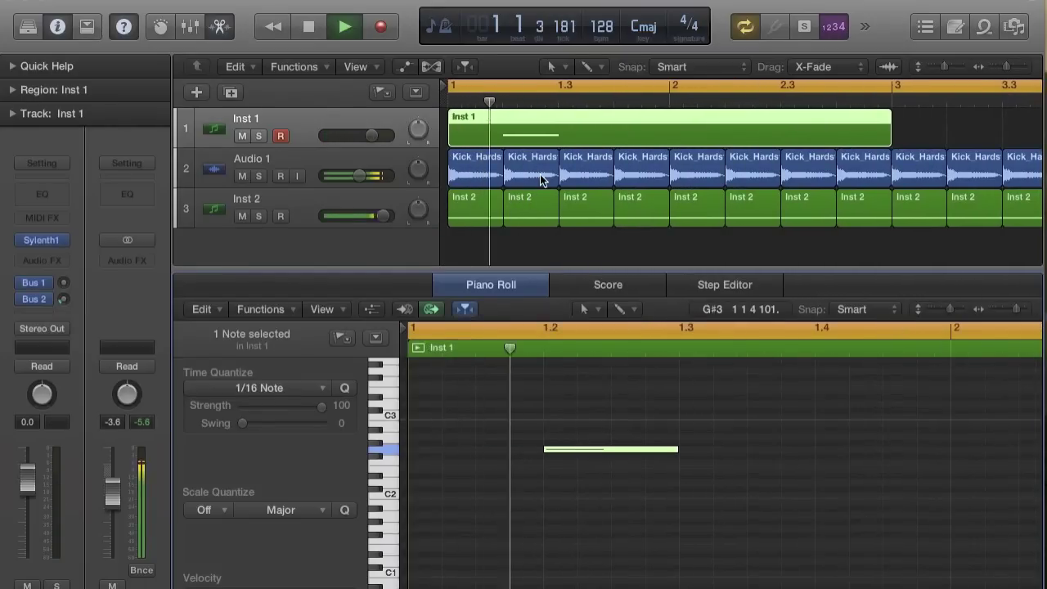
pyautogui.press('space')
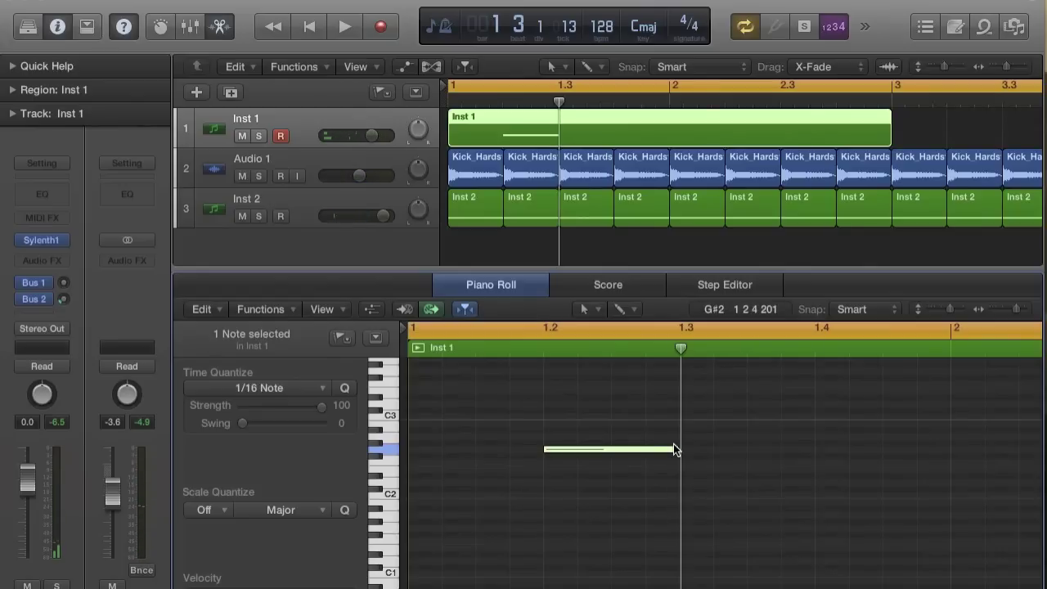
# Step: Shorten the G2 note to a sixteenth, add three matching G2 notes to fill the beat up to 1.3, and audition them
pyautogui.moveTo(673, 443); pyautogui.dragTo(537, 449)
pyautogui.press('super+Right')
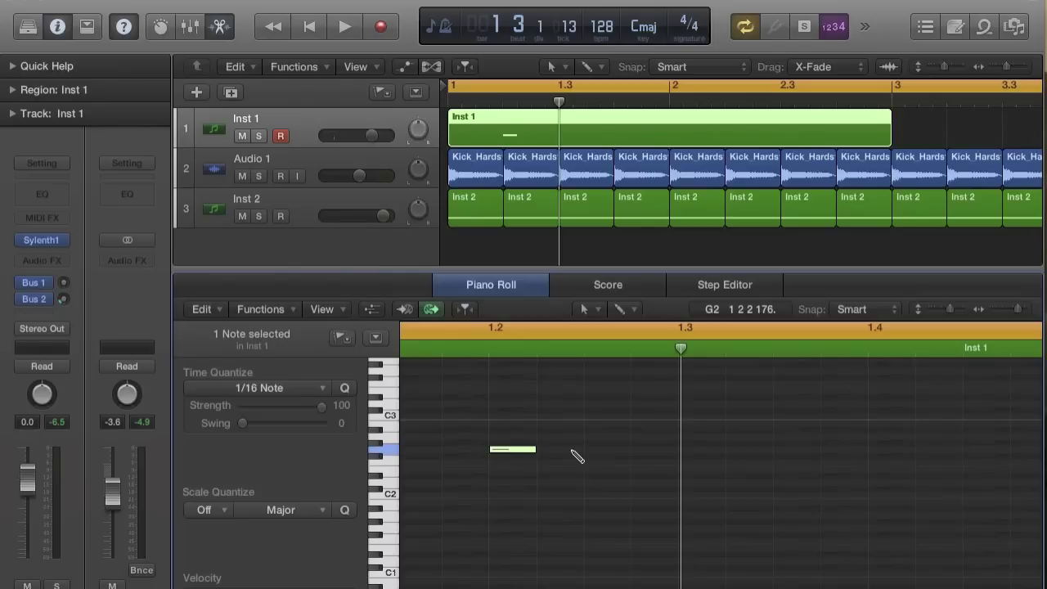
pyautogui.keyDown('super'); pyautogui.click(569, 448); pyautogui.keyUp('super')
pyautogui.keyDown('super'); pyautogui.click(603, 449); pyautogui.keyUp('super')
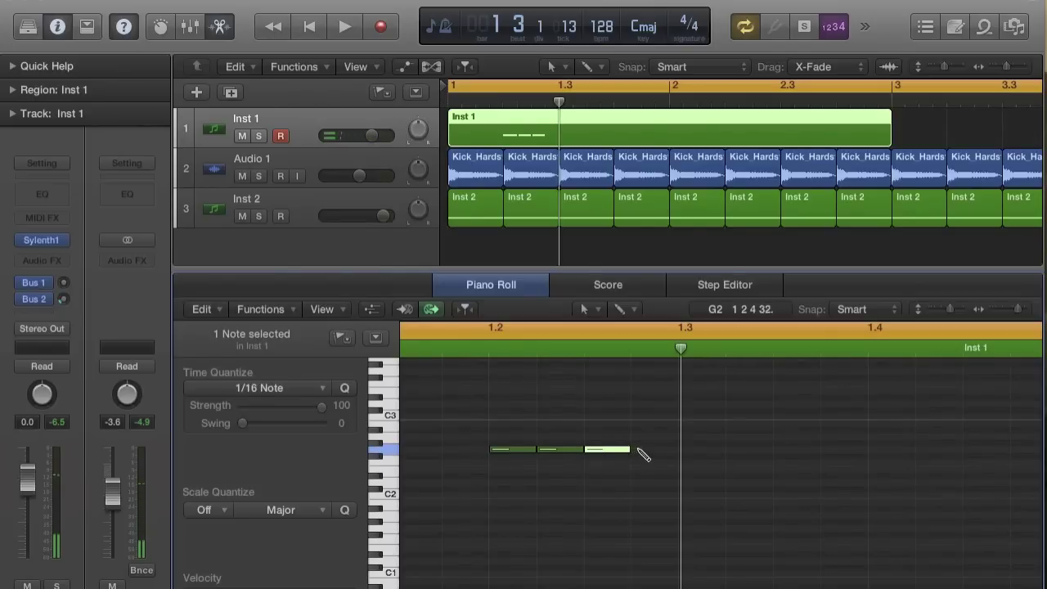
pyautogui.keyDown('super'); pyautogui.click(643, 450); pyautogui.keyUp('super')
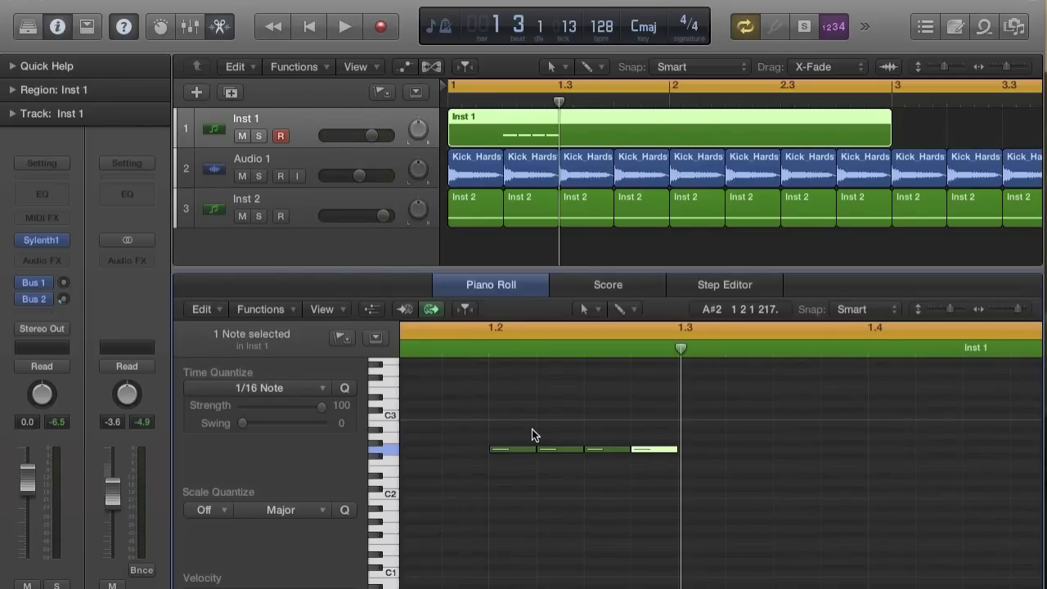
pyautogui.hscroll(-1, 533, 435)
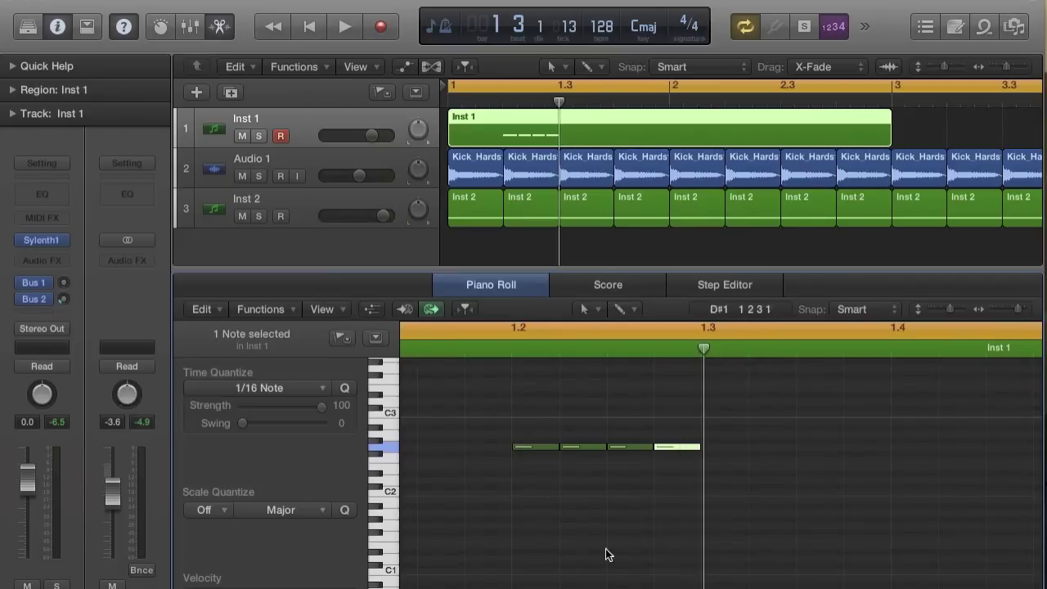
pyautogui.press('space')
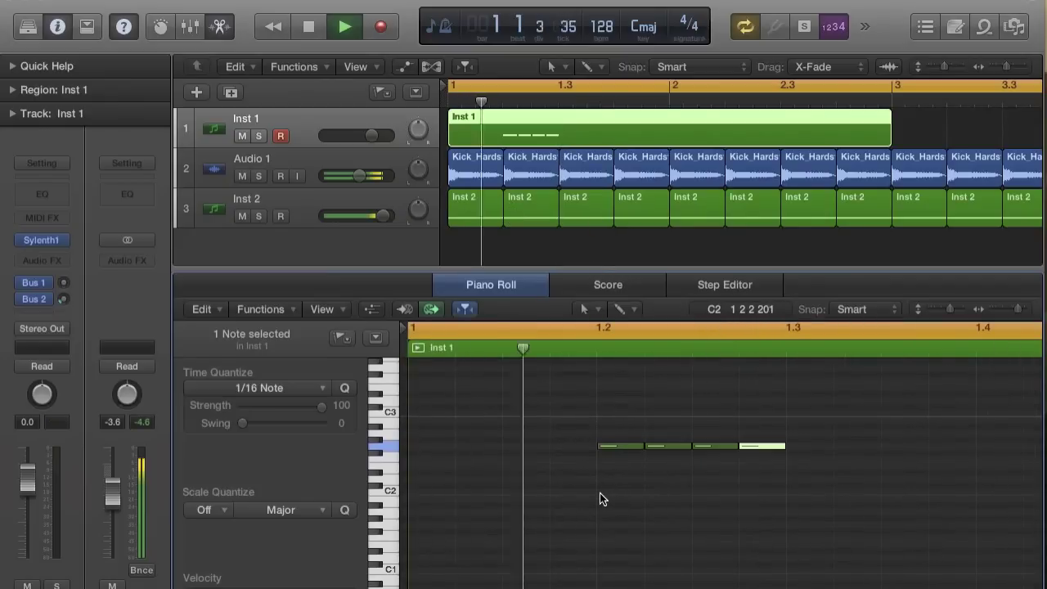
pyautogui.press('space')
# Step: Move the fourth G2 note to beat 1.3 and space the second and third notes evenly between 1.2 and 1.3
pyautogui.hscroll(2, 609, 405)
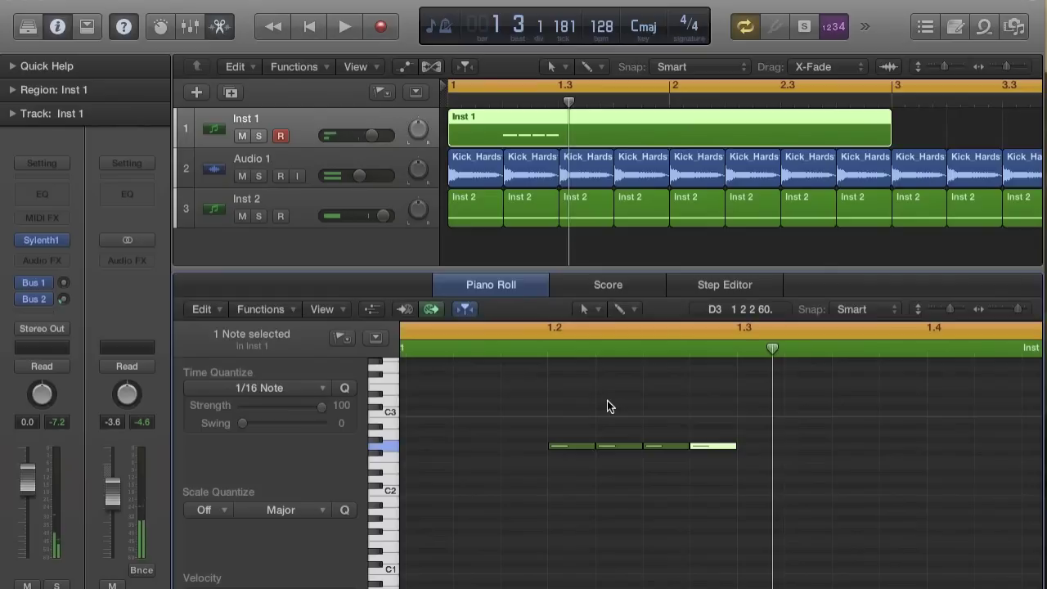
pyautogui.moveTo(708, 448); pyautogui.dragTo(756, 447)
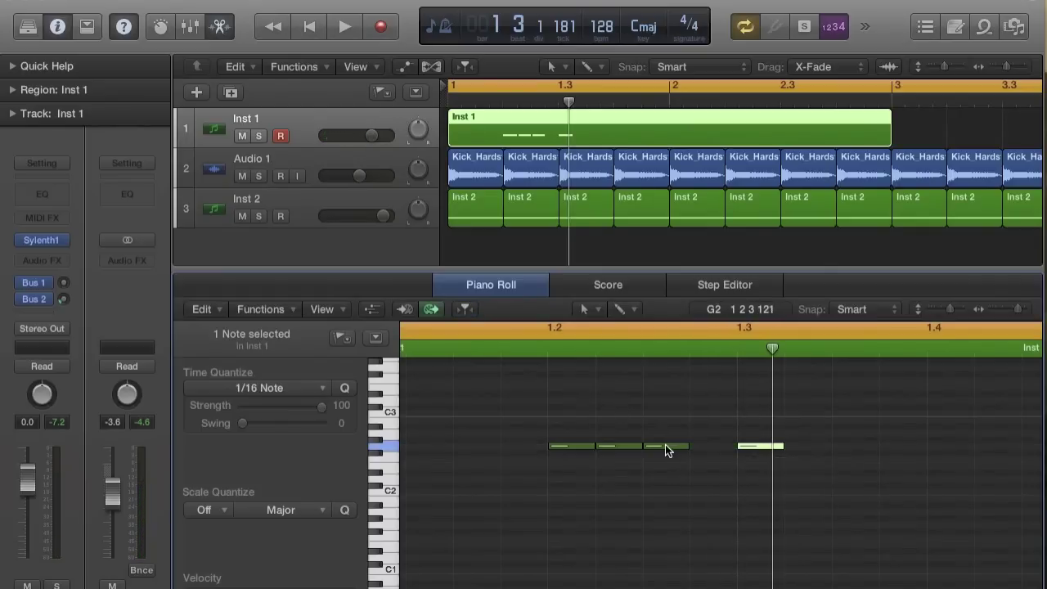
pyautogui.moveTo(665, 449); pyautogui.dragTo(697, 449)
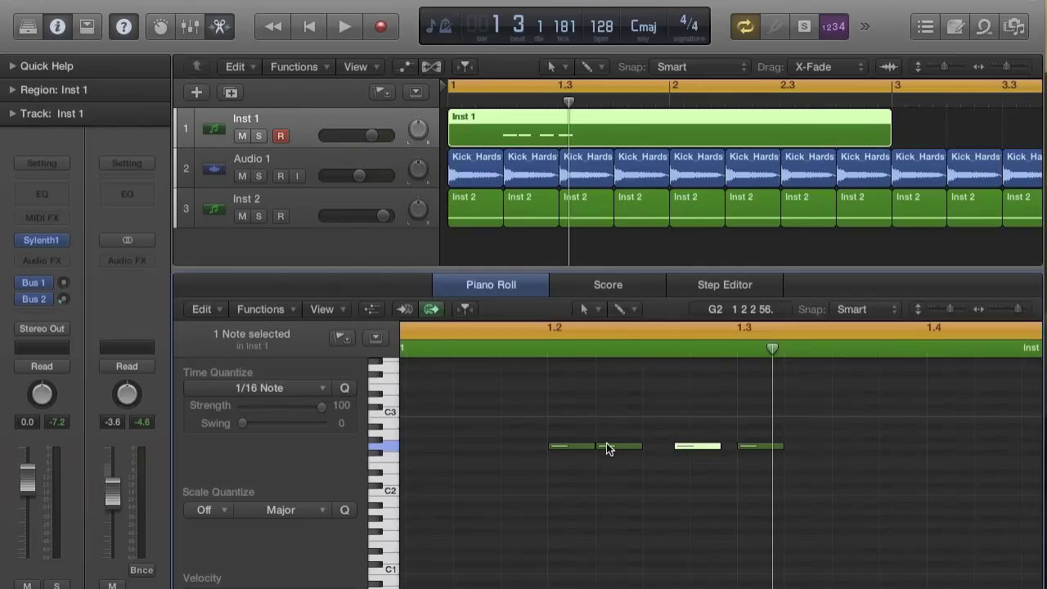
pyautogui.click(319, 390)
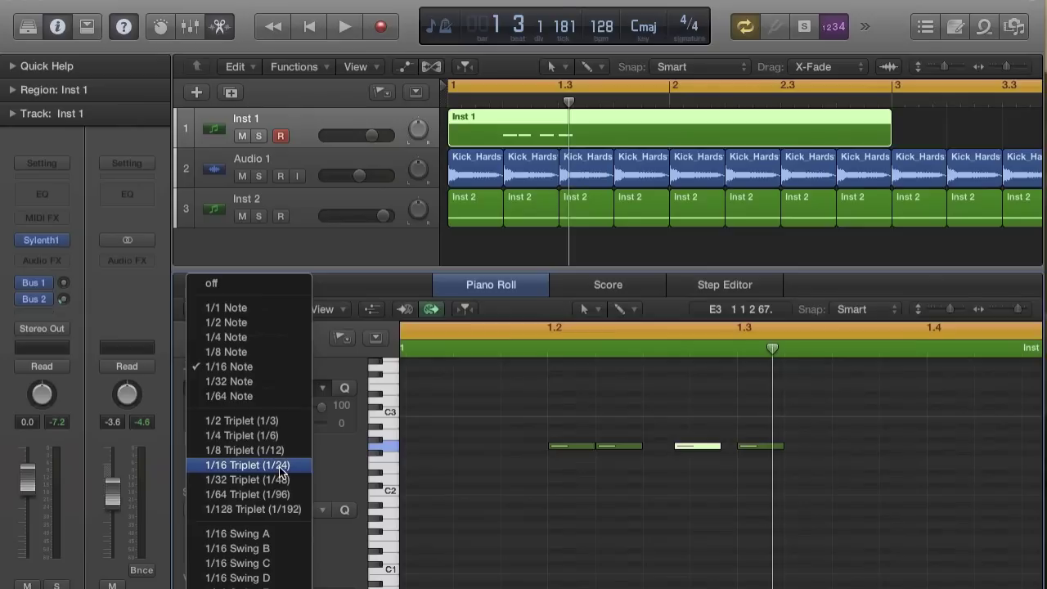
pyautogui.click(479, 491)
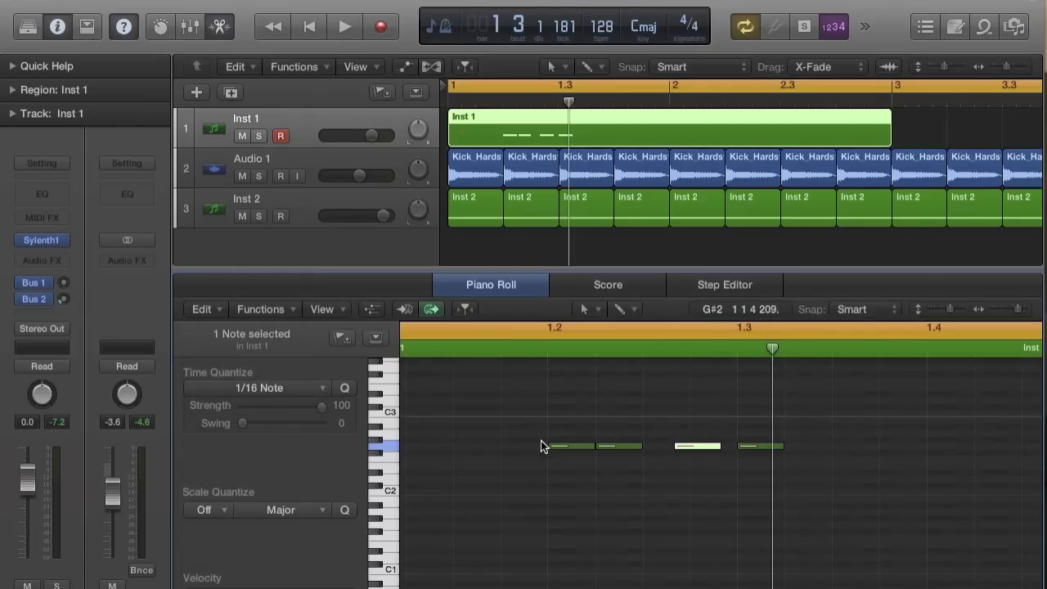
pyautogui.moveTo(622, 447); pyautogui.dragTo(638, 447)
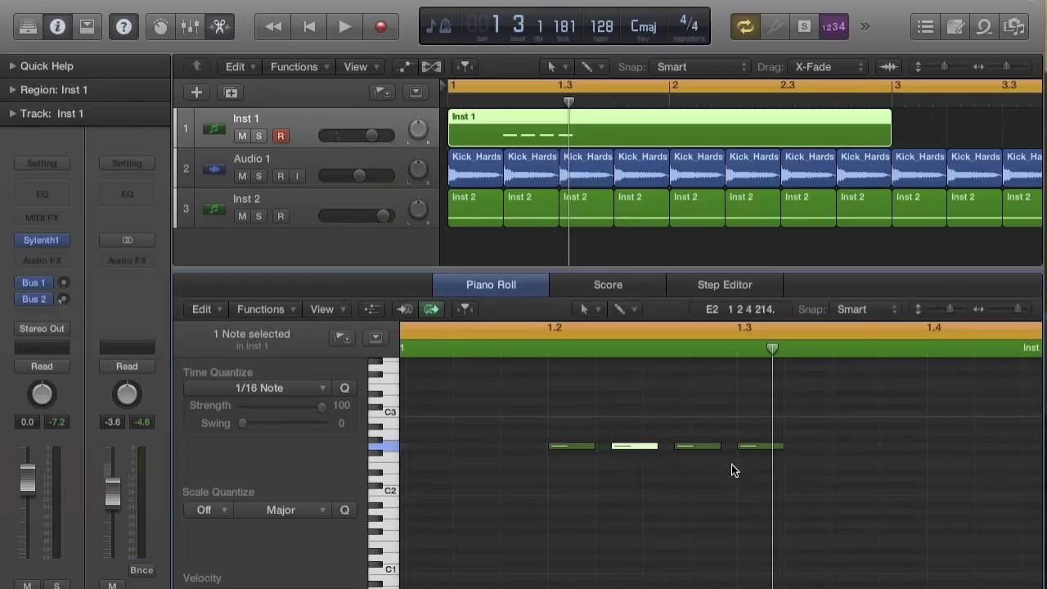
# Step: Quantize all four G2 notes to 1/16 Triplet (1/24) and play them with the kick and bass
pyautogui.click(304, 384)
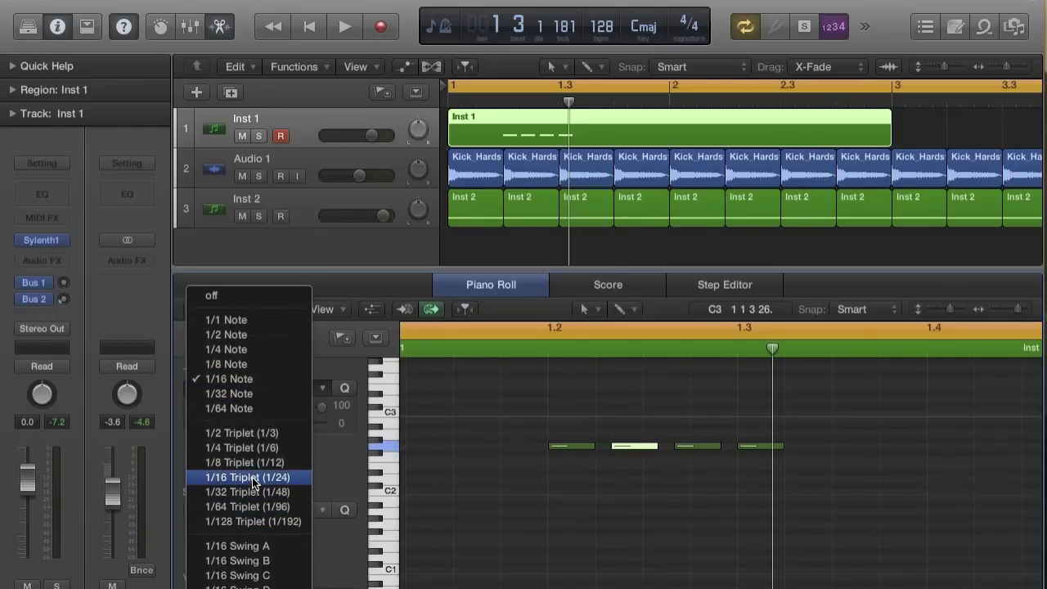
pyautogui.click(254, 483)
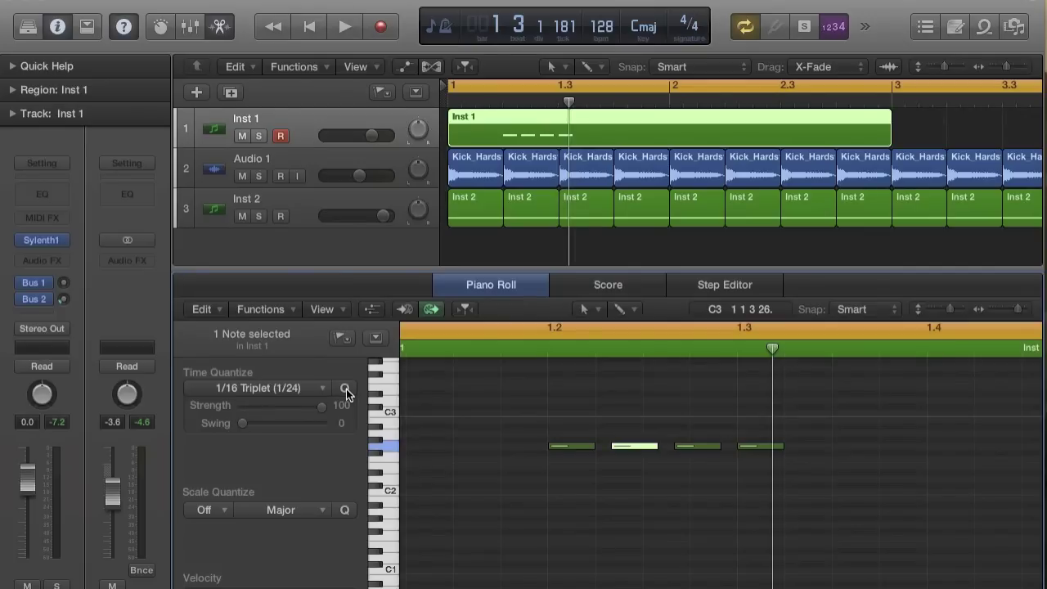
pyautogui.moveTo(531, 412); pyautogui.dragTo(835, 495)
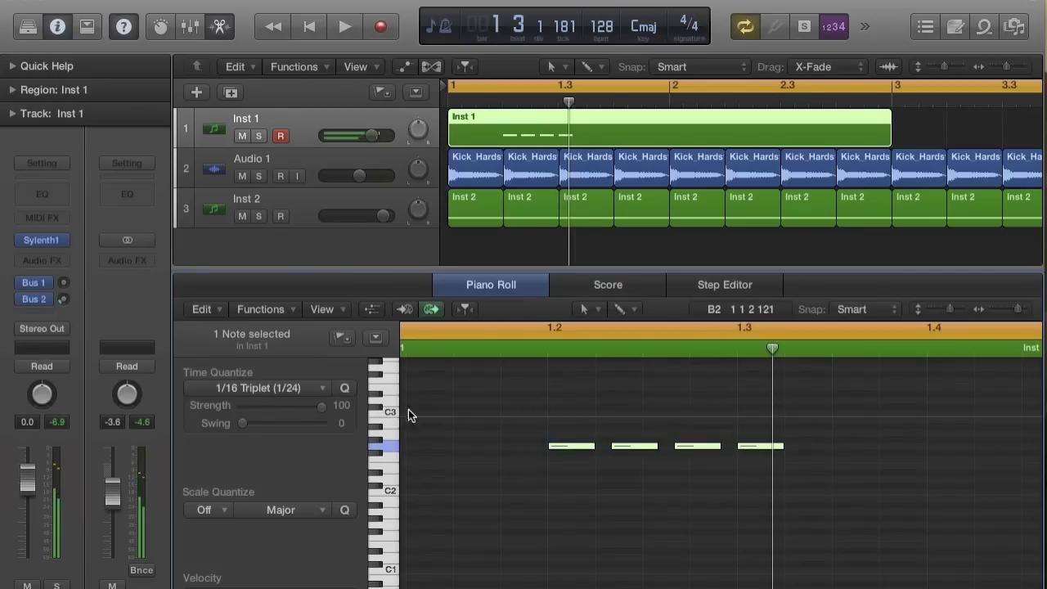
pyautogui.click(344, 389)
pyautogui.press('space')
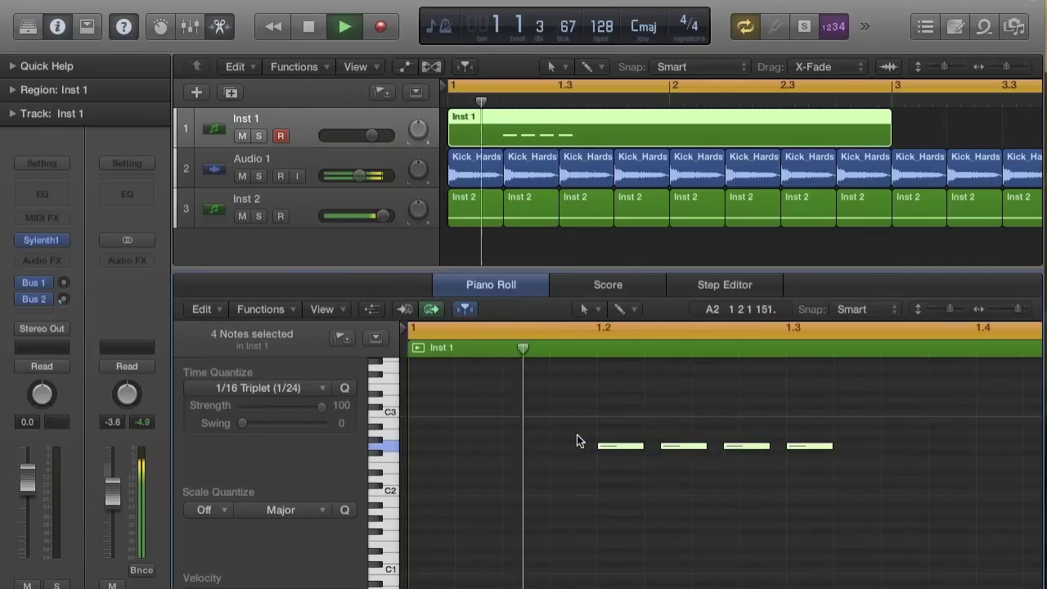
pyautogui.press('space')
# Step: Add a short F#2 note midway between beats 1.3 and 1.4 and audition the lead pattern
pyautogui.click(652, 485)
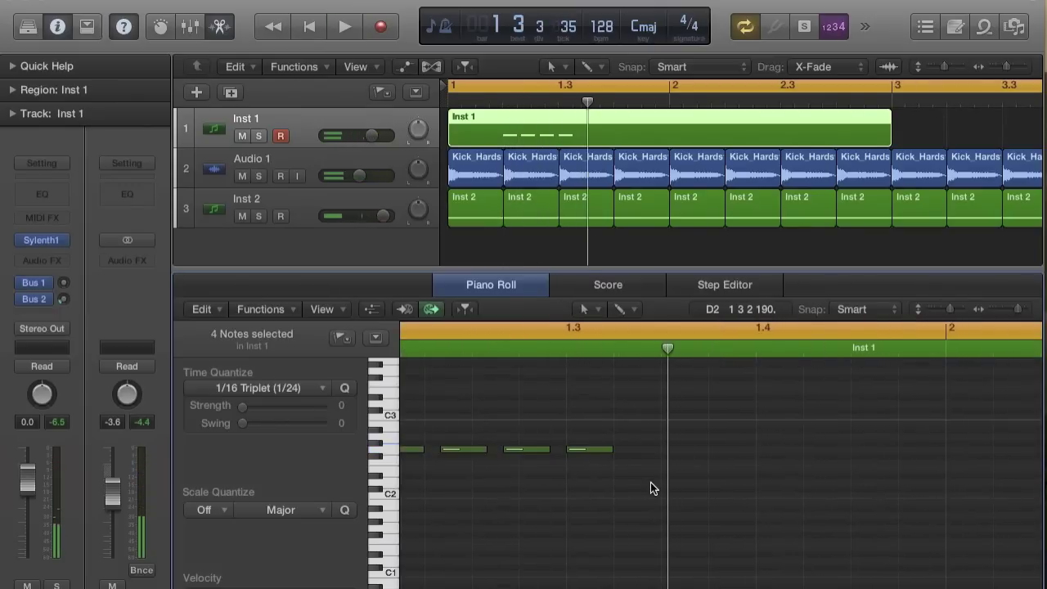
pyautogui.hscroll(-1, 658, 467)
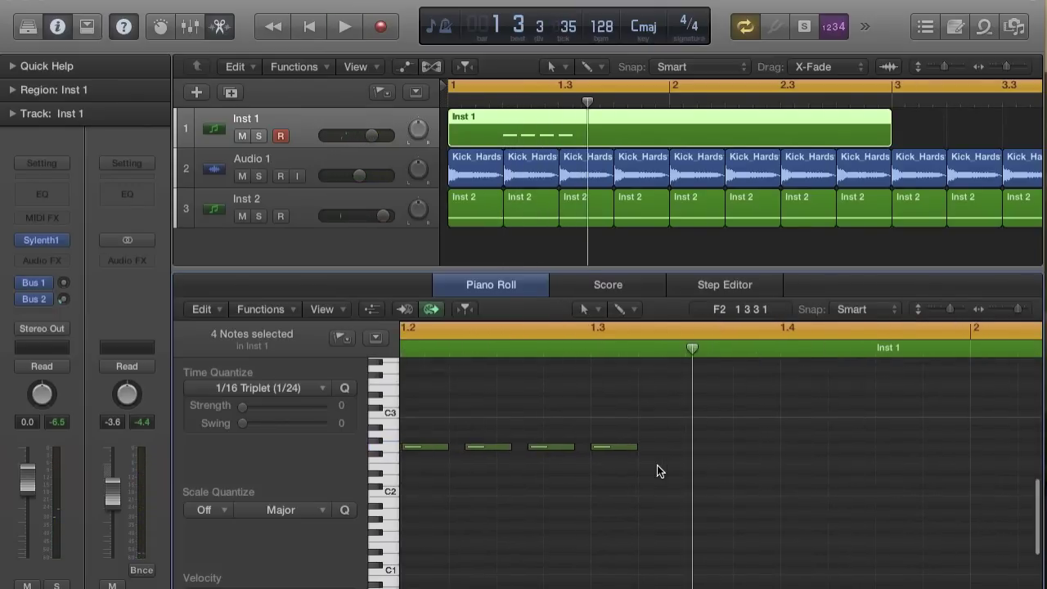
pyautogui.click(715, 456)
pyautogui.moveTo(713, 453); pyautogui.dragTo(722, 452)
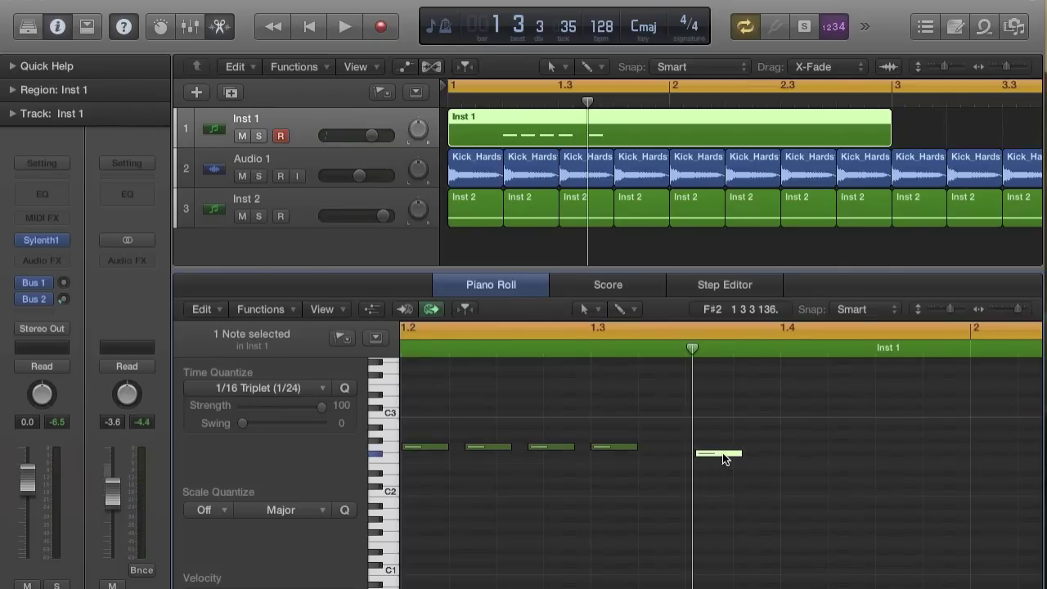
pyautogui.hscroll(2, 723, 453)
pyautogui.press('space')
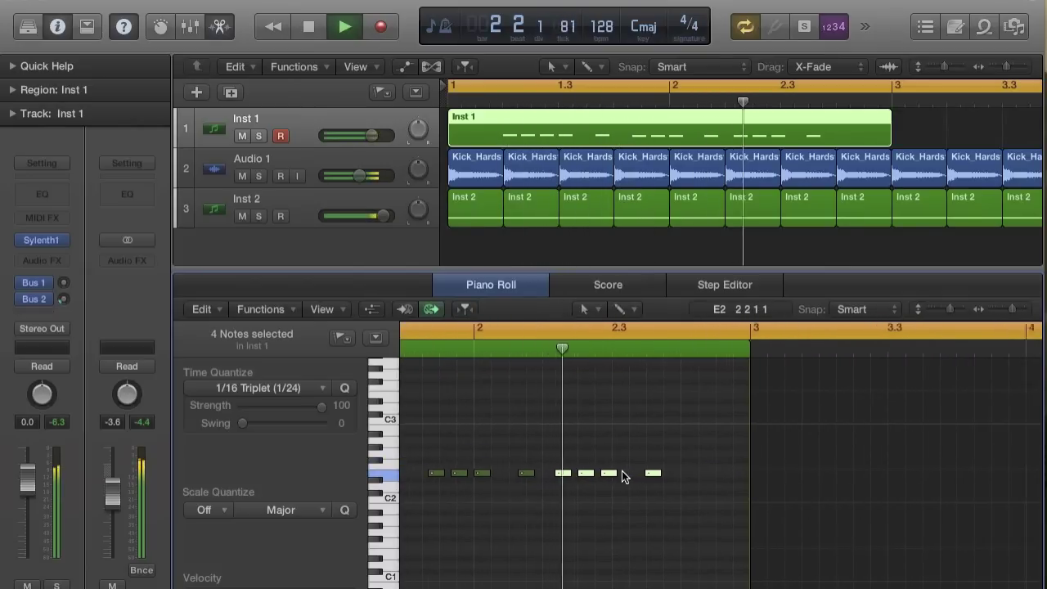
pyautogui.press('space')
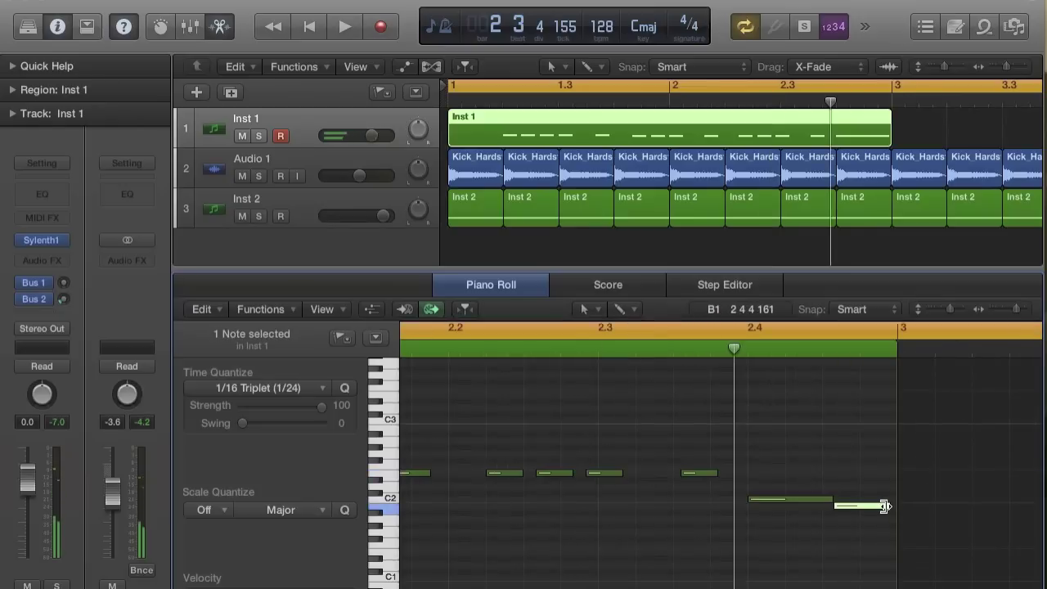
# Step: Extend the final B1 note to the region's end at bar 3 and review the lead notes back to bar 1
pyautogui.moveTo(883, 505); pyautogui.dragTo(895, 504)
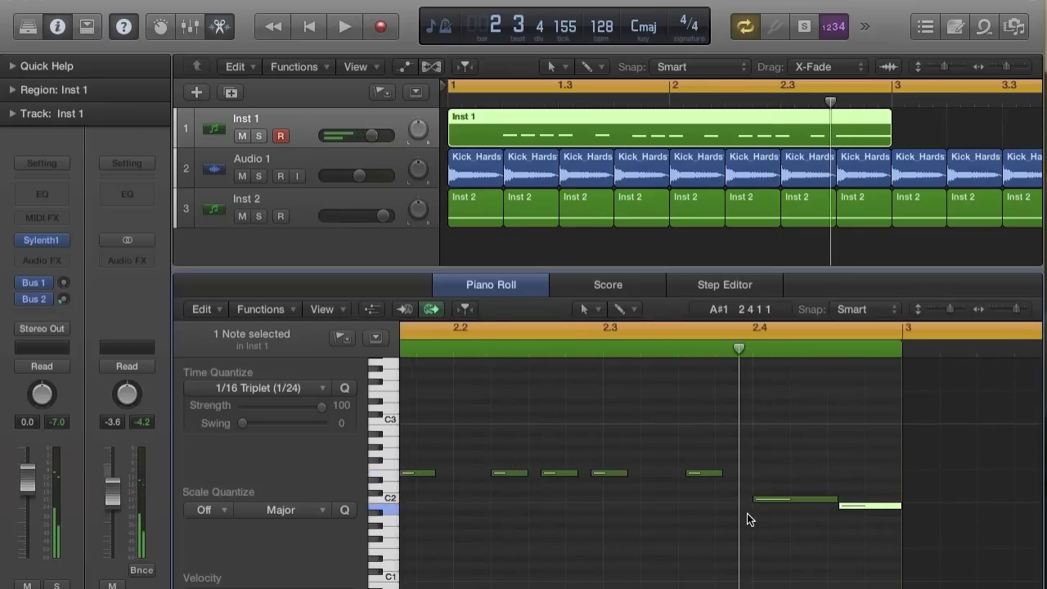
pyautogui.hscroll(-2, 747, 513)
pyautogui.hscroll(-1, 605, 467)
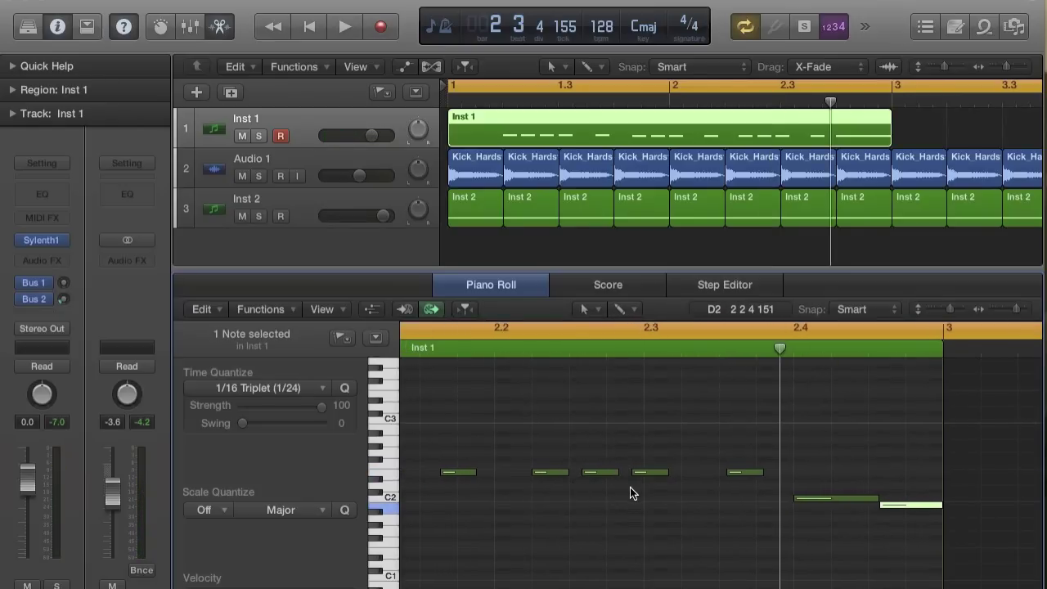
pyautogui.hscroll(-2, 631, 489)
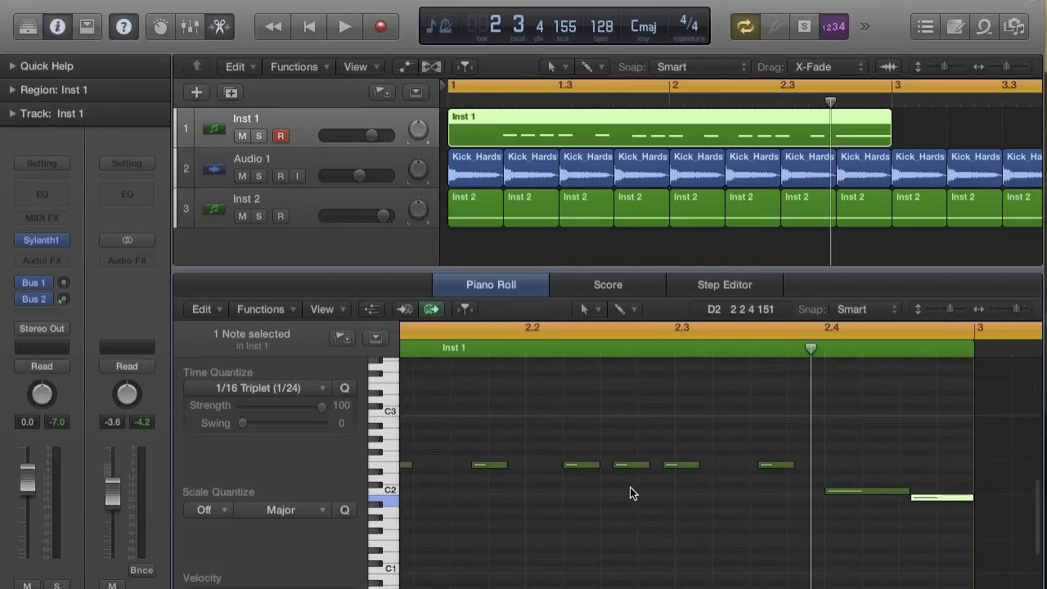
pyautogui.scroll(-3, 630, 487)
pyautogui.scroll(2, 630, 487)
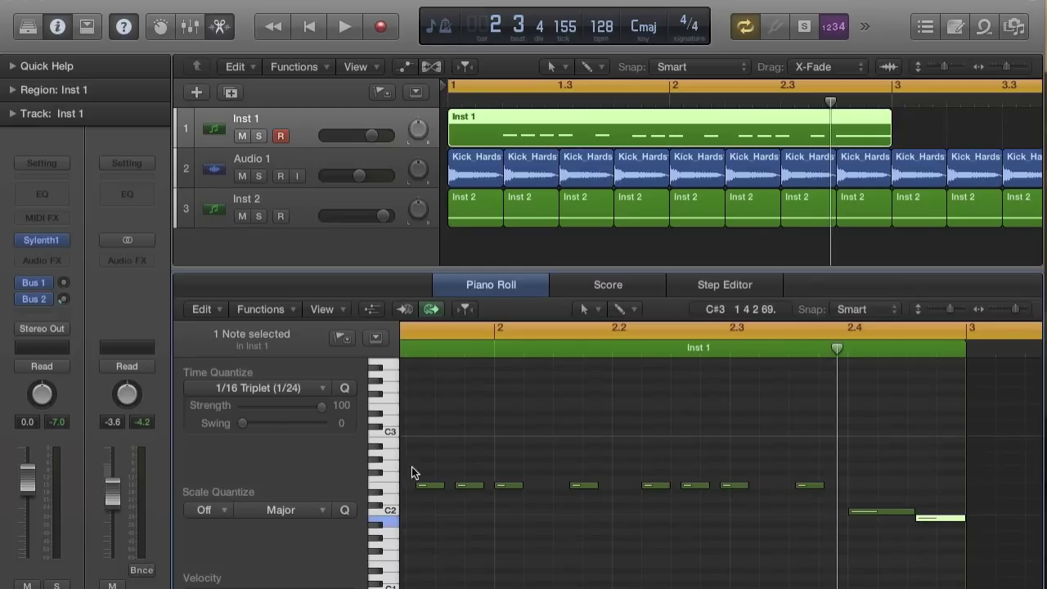
pyautogui.hscroll(-5, 519, 490)
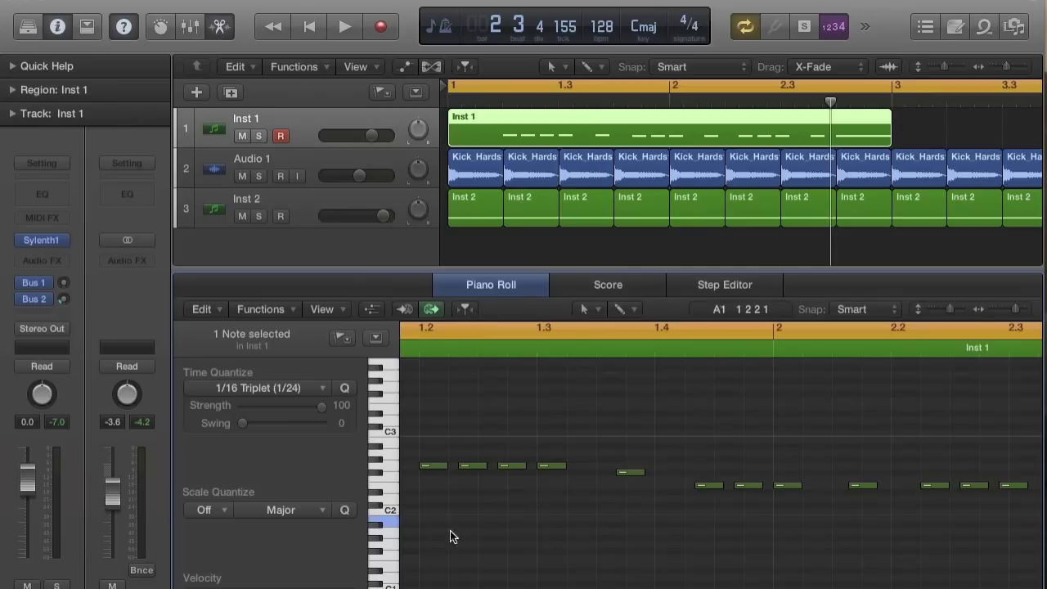
pyautogui.hscroll(-3, 451, 563)
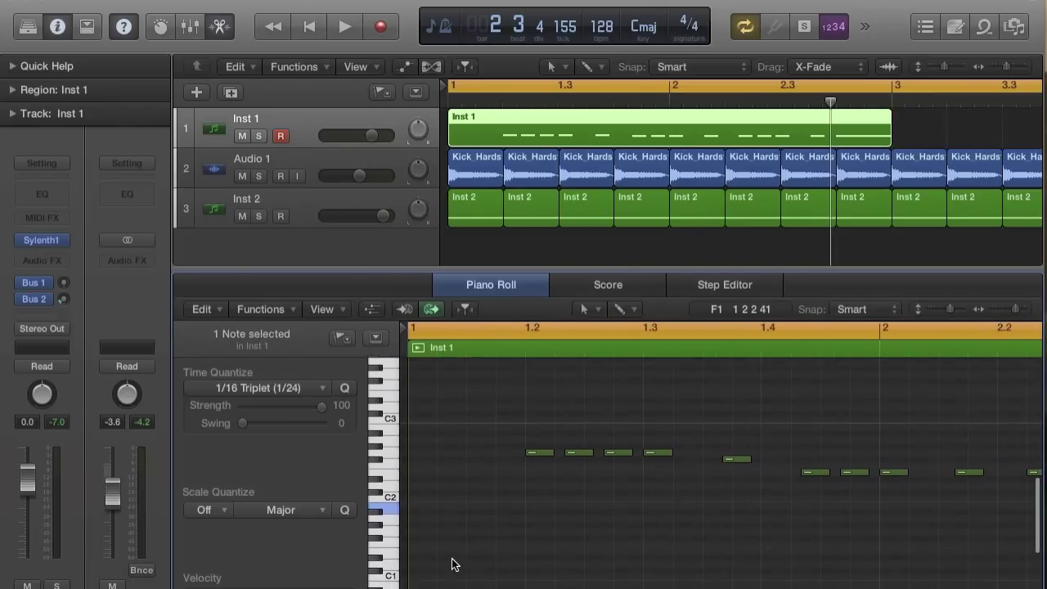
pyautogui.hscroll(3, 452, 563)
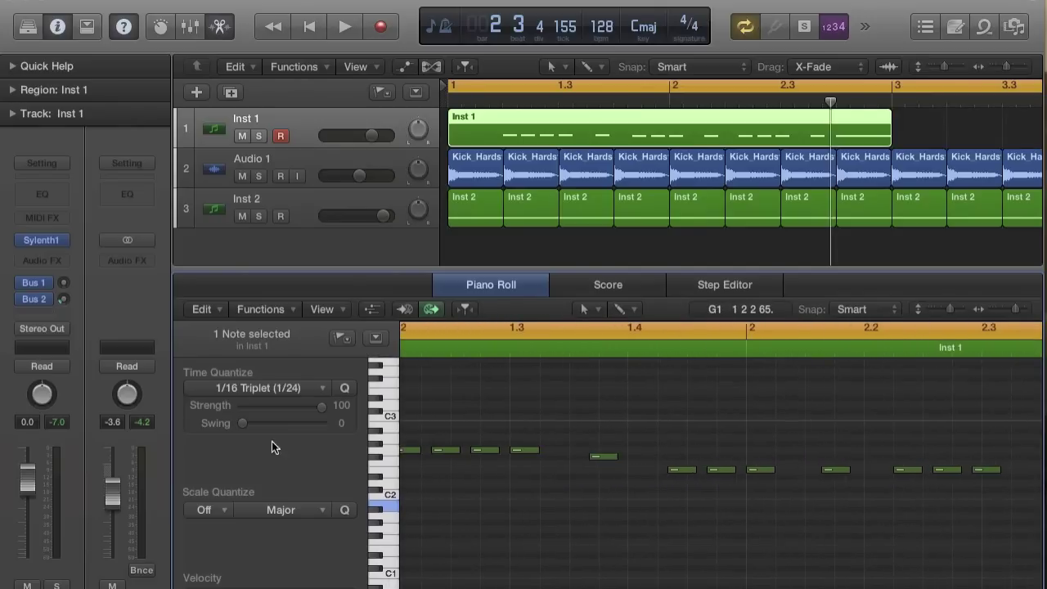
# Step: Quantize the last seven lead notes to 1/16 Triplet (1/24) and play them with the kick and bass
pyautogui.press('super+Left')
pyautogui.moveTo(534, 449); pyautogui.dragTo(623, 524)
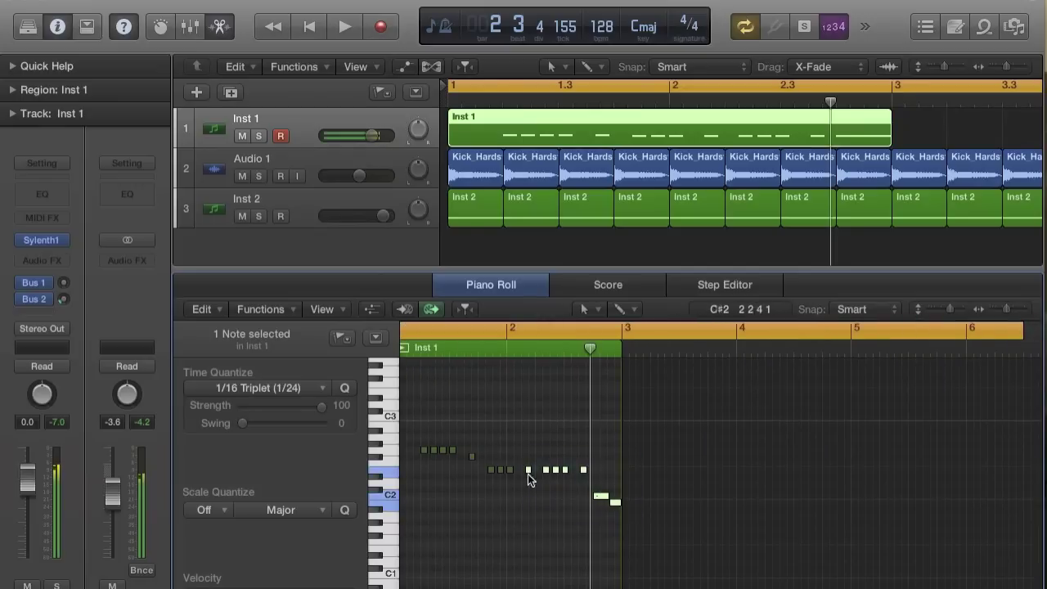
pyautogui.press('space')
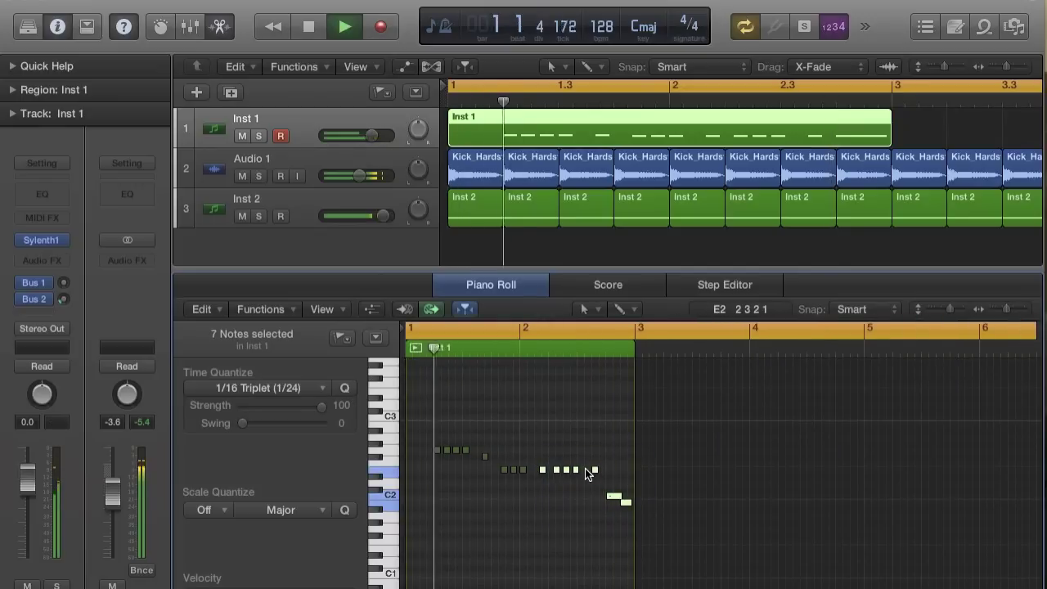
pyautogui.press('super+Right')
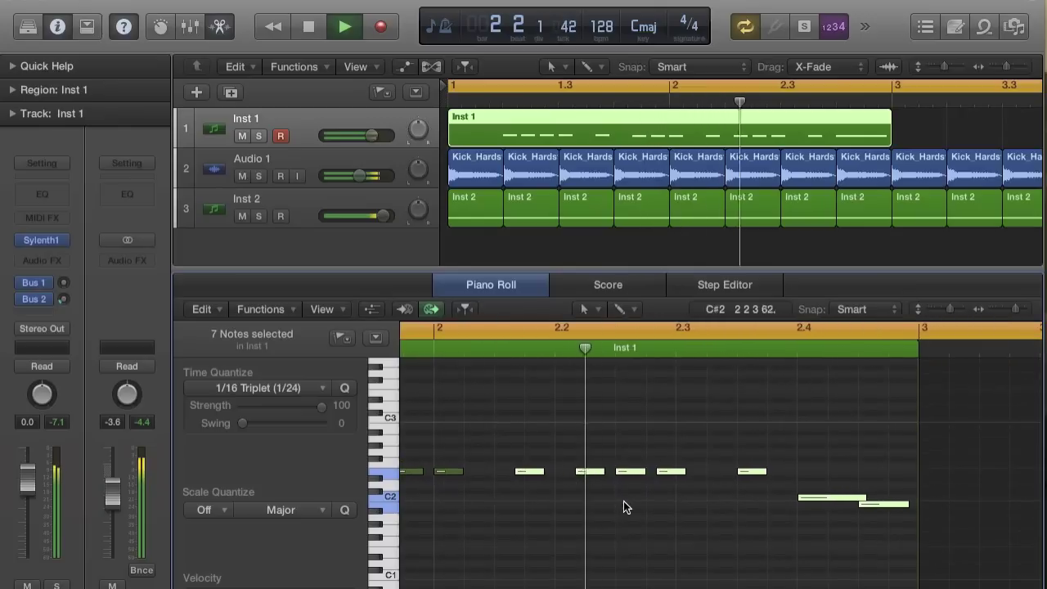
pyautogui.press('space')
# Step: Shift the three grouped E2 notes so the third starts on 2.3, nudge the next E2 note slightly later, and audition
pyautogui.moveTo(569, 439); pyautogui.dragTo(681, 485)
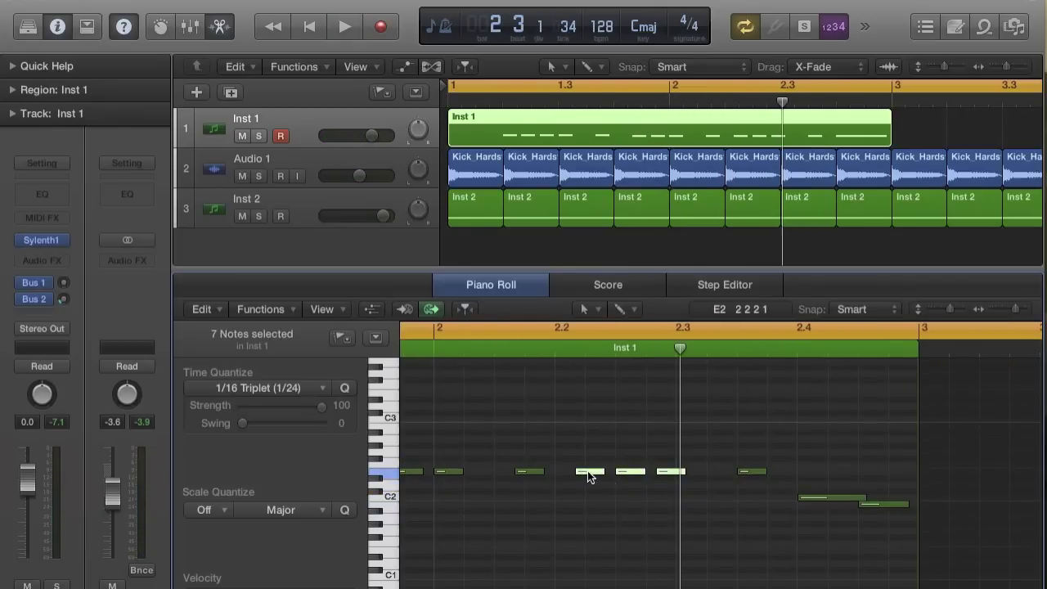
pyautogui.moveTo(587, 476); pyautogui.dragTo(609, 470)
pyautogui.press('space')
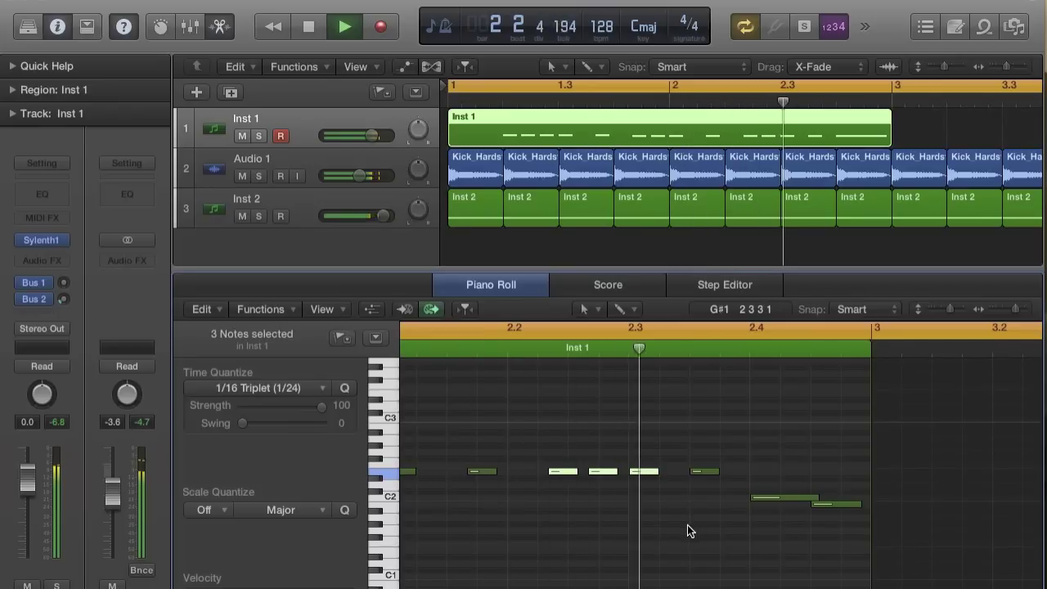
pyautogui.press('space')
pyautogui.moveTo(704, 471); pyautogui.dragTo(725, 473)
pyautogui.press('space')
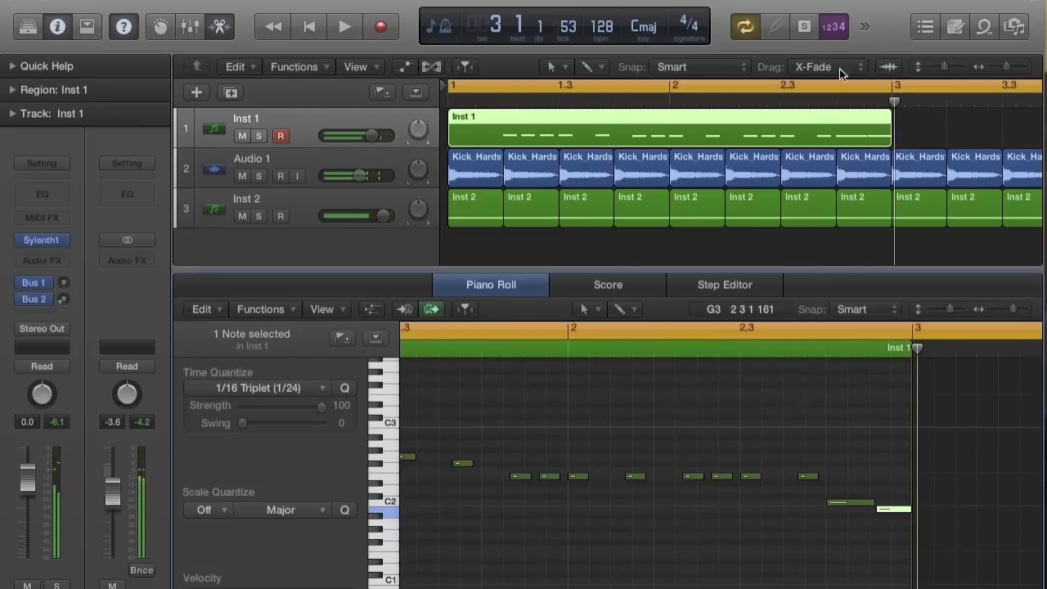
# Step: Repeat the Inst 1 region once as a copy from bar 3 to bar 5
pyautogui.press('super+Left')
pyautogui.press('super+r')
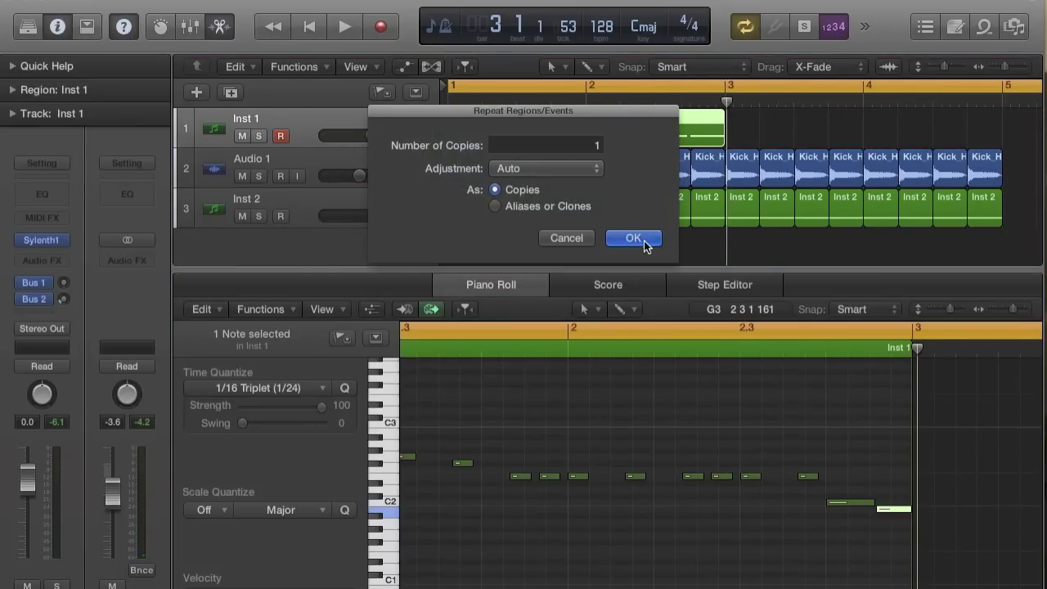
pyautogui.click(638, 238)
pyautogui.hscroll(5, 765, 184)
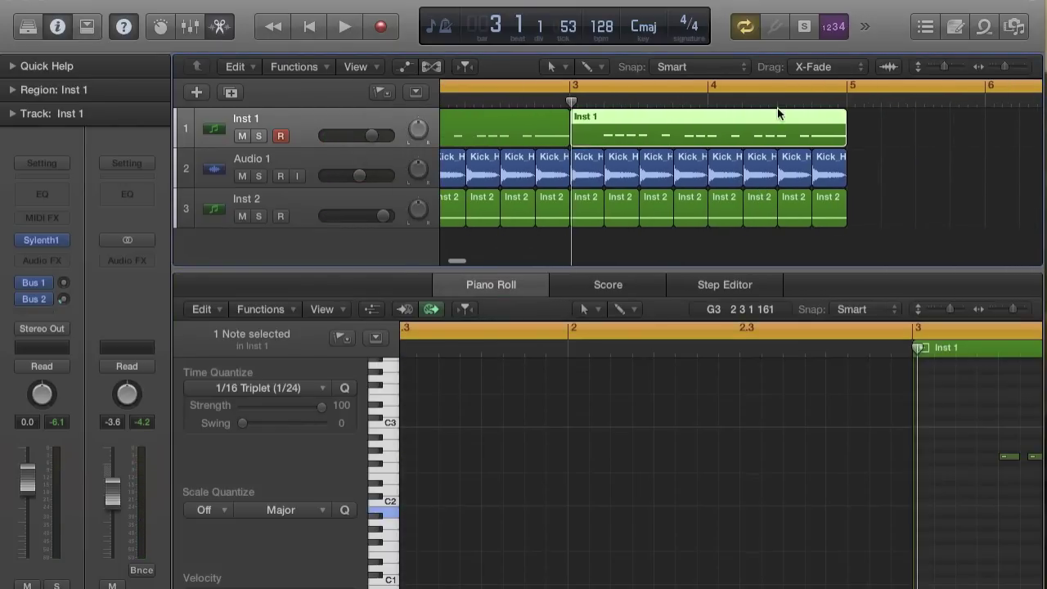
pyautogui.moveTo(792, 80); pyautogui.dragTo(920, 78)
pyautogui.hscroll(10, 946, 503)
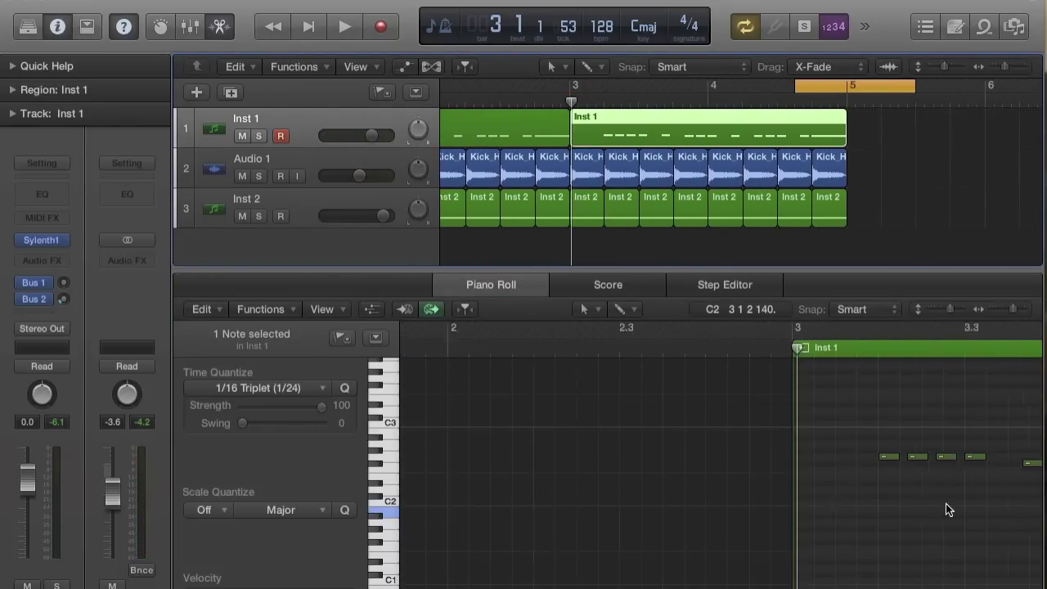
# Step: Raise the last two notes of the copied Inst 1 region by an octave, to C3 and B2
pyautogui.hscroll(5, 946, 503)
pyautogui.moveTo(757, 507); pyautogui.dragTo(757, 425)
pyautogui.moveTo(785, 513); pyautogui.dragTo(784, 429)
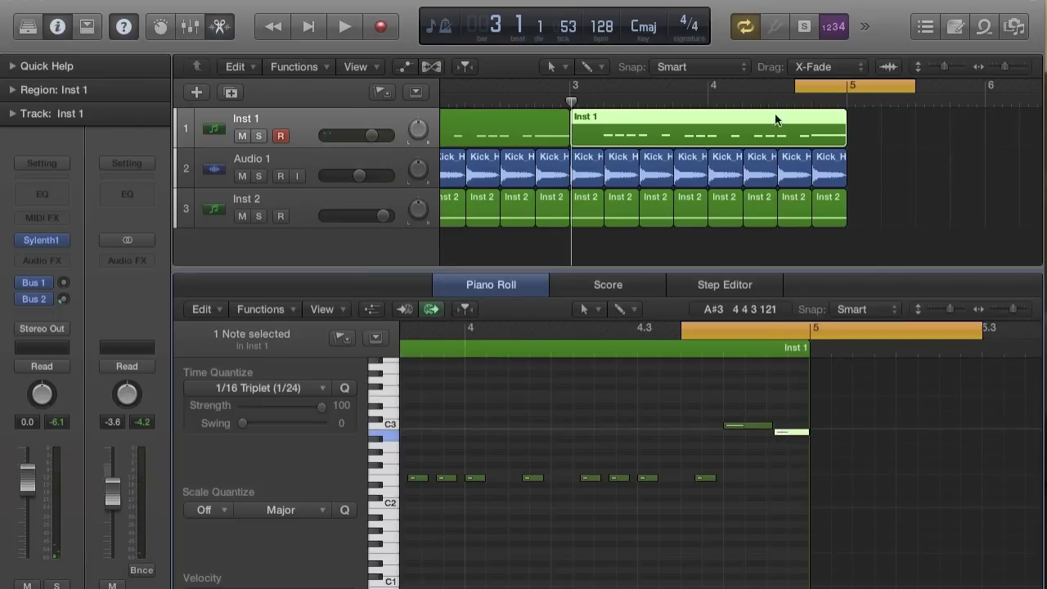
# Step: Duplicate the four-bar arrangement on all three tracks from bar 5 to bar 9 and extend the cycle range to bar 9
pyautogui.press('c')
pyautogui.moveTo(716, 271); pyautogui.dragTo(716, 451)
pyautogui.press('super+Left')
pyautogui.press('super+Right')
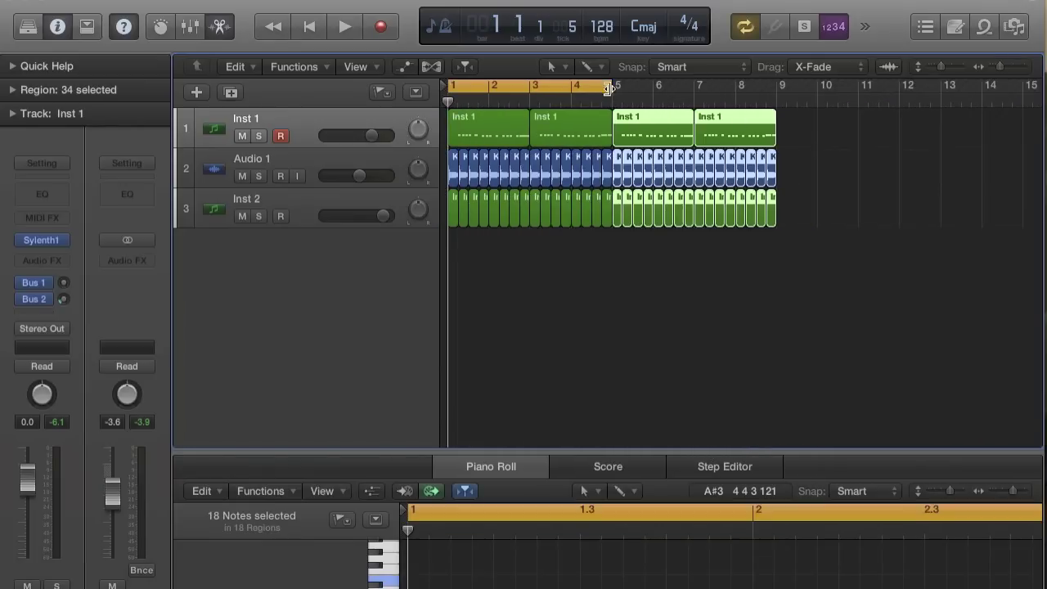
pyautogui.moveTo(610, 86); pyautogui.dragTo(779, 86)
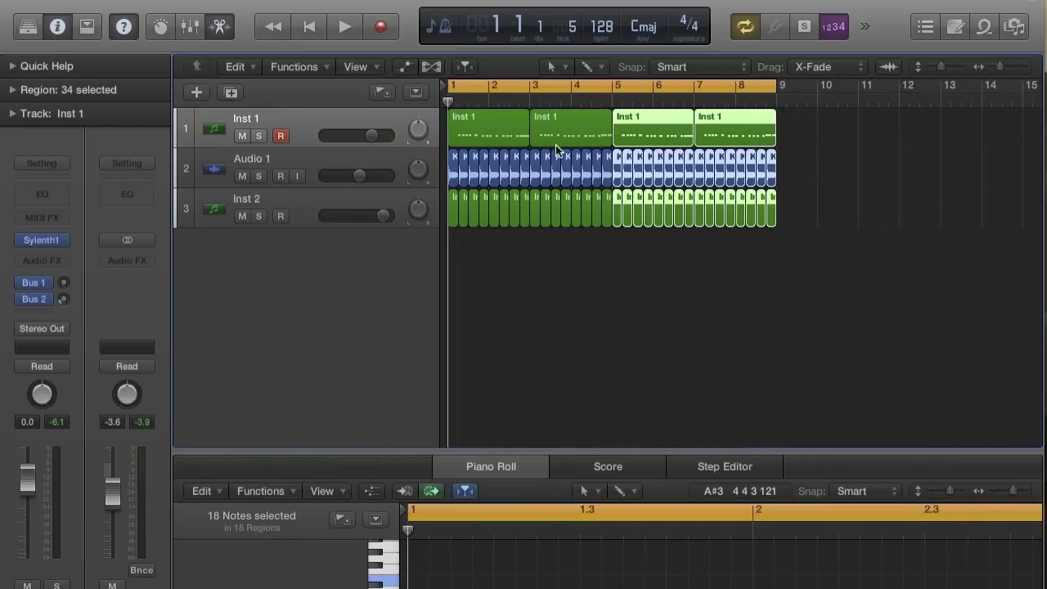
# Step: Add a new audio track below Inst 2 and import Snare_Bigroom_07 onto it, searching the files for "big room sn"
pyautogui.click(317, 151)
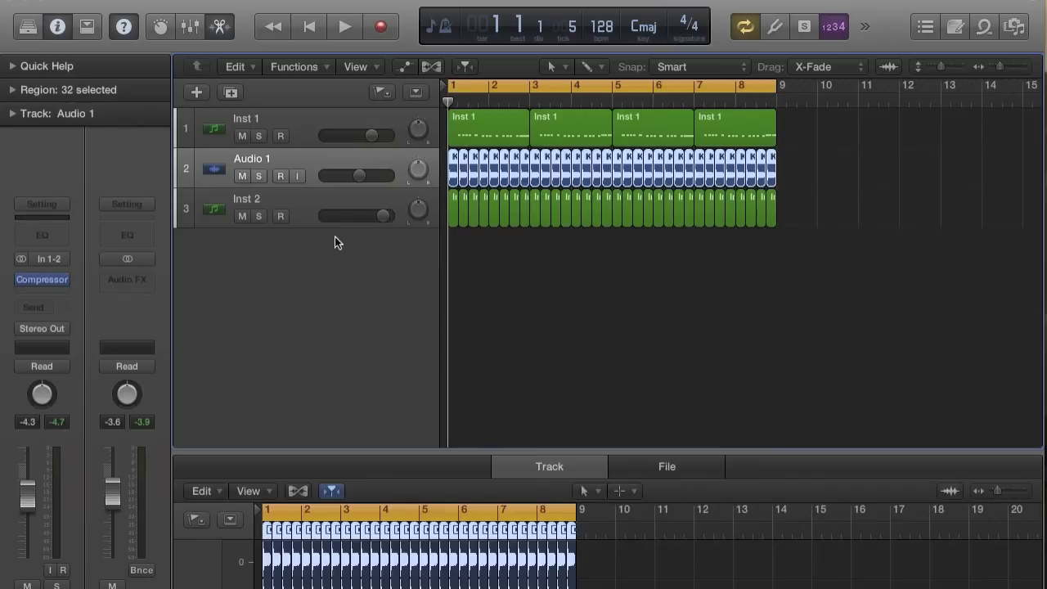
pyautogui.doubleClick(348, 294)
pyautogui.click(135, 1)
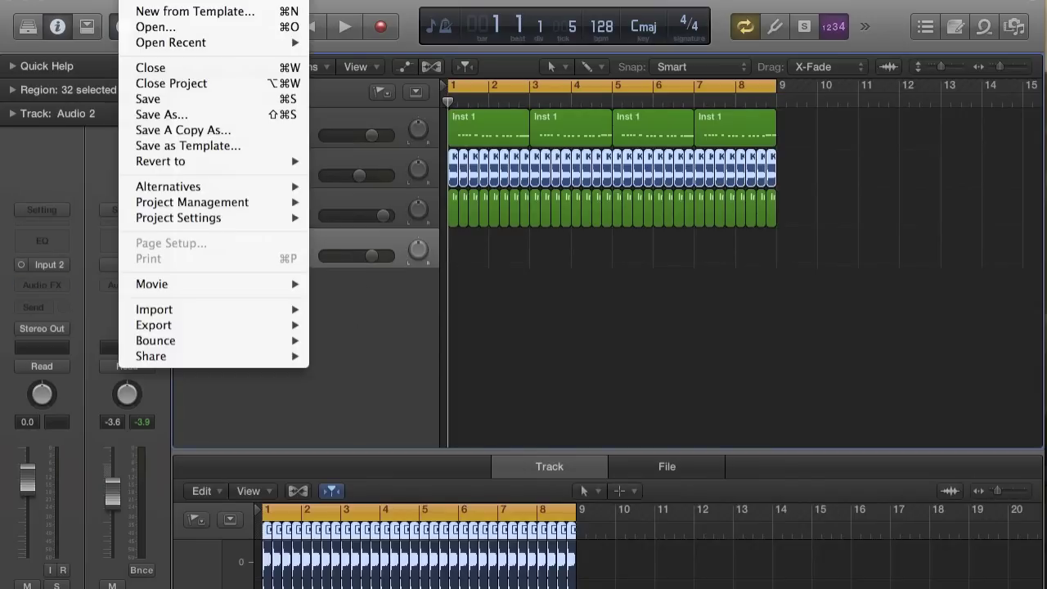
pyautogui.moveTo(194, 309)
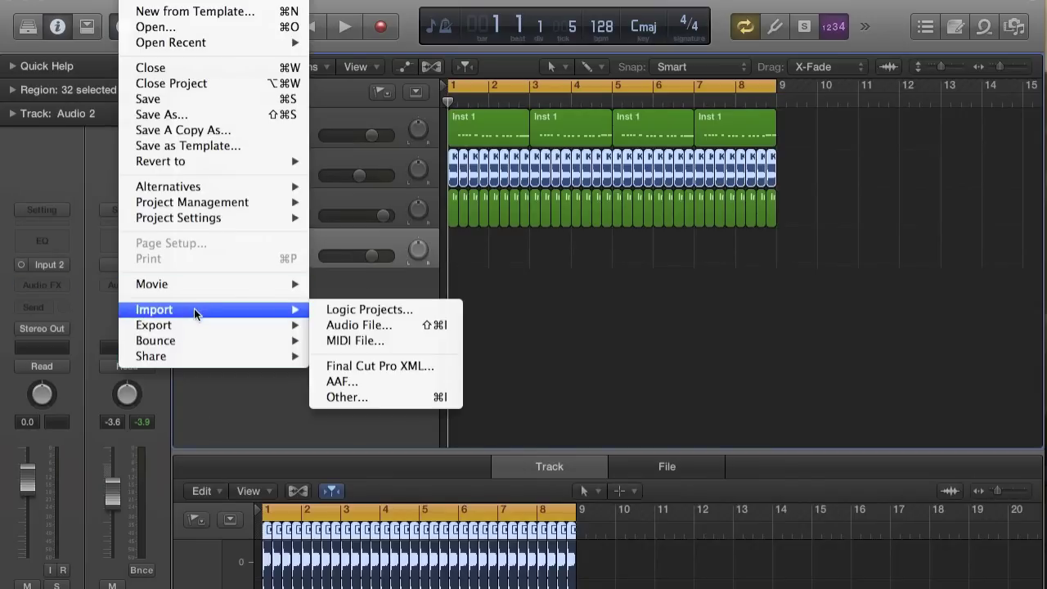
pyautogui.click(379, 326)
pyautogui.click(674, 28)
pyautogui.write('big room sn')
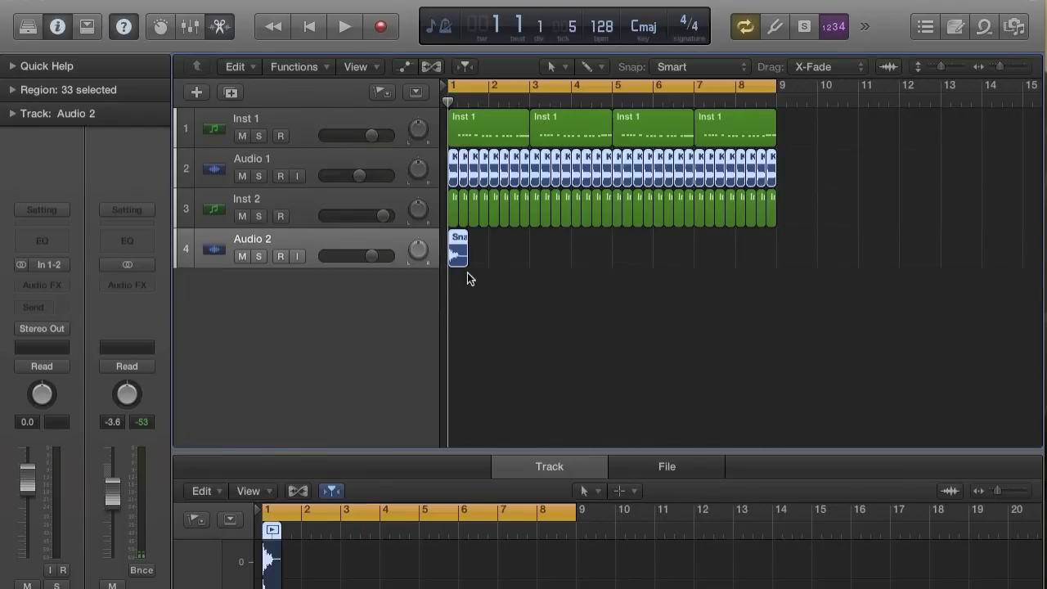
# Step: Move the snare region on Audio 2 to beat 4.4, just before bar 5, and play it with the loop
pyautogui.click(457, 254)
pyautogui.moveTo(457, 254); pyautogui.dragTo(611, 259)
pyautogui.press('super+Right')
pyautogui.press('space')
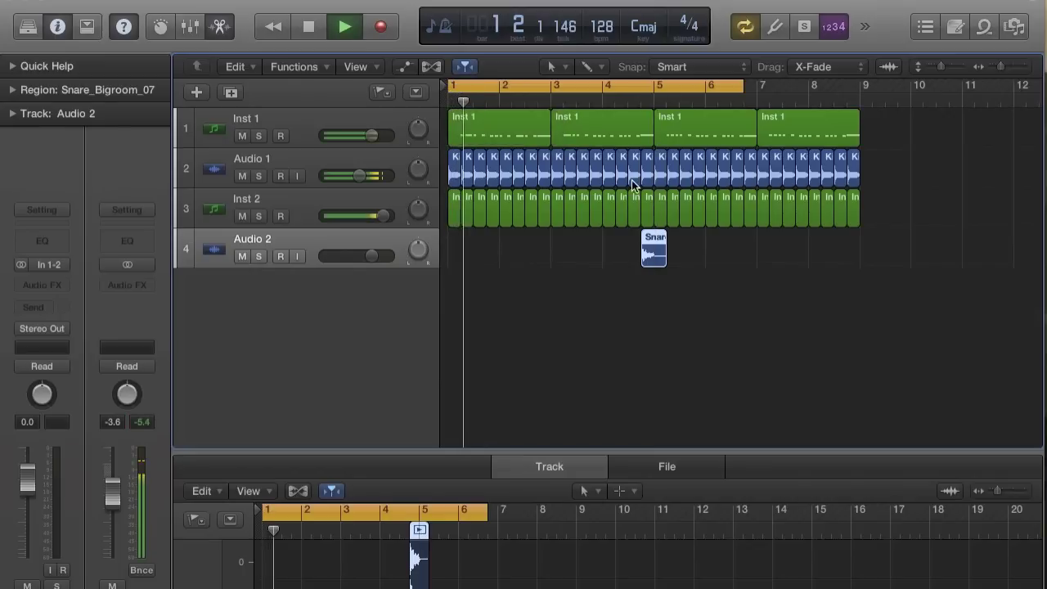
pyautogui.press('super+Right')
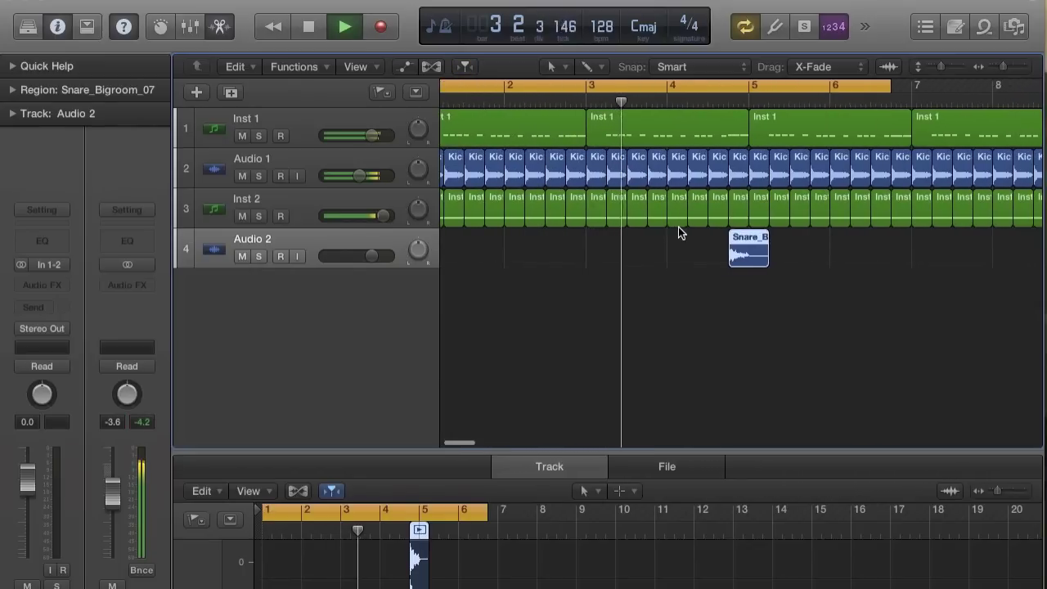
pyautogui.press('super+Right')
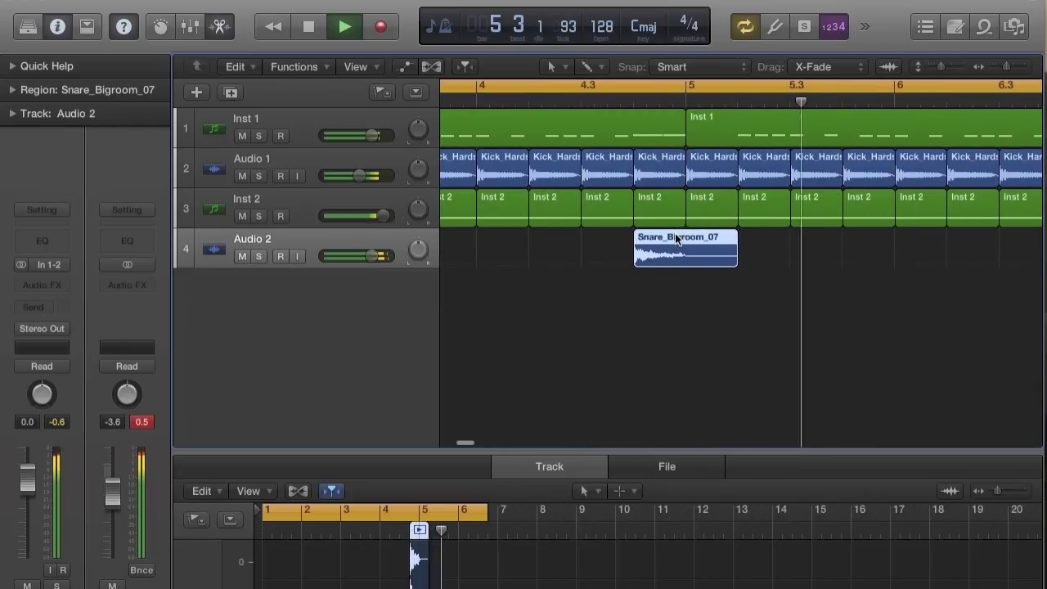
pyautogui.press('space')
# Step: Copy the snare region to beat 8.4 on Audio 2 and extend the cycle range's end to bar 9
pyautogui.press('super+Left')
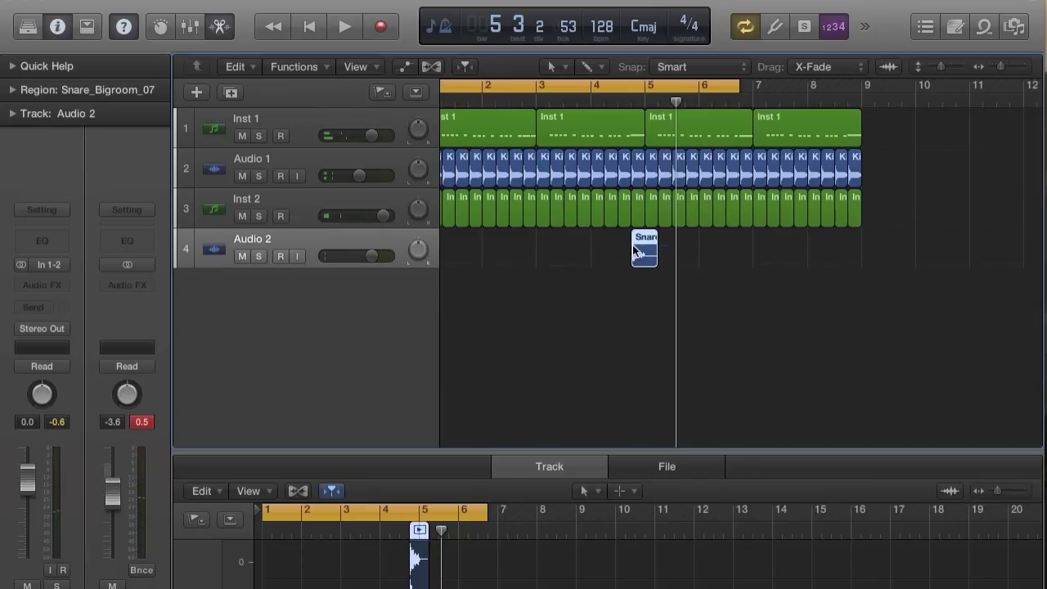
pyautogui.press('super+r')
pyautogui.click(633, 237)
pyautogui.moveTo(675, 244); pyautogui.dragTo(861, 248)
pyautogui.scroll(5, 861, 250)
pyautogui.scroll(-5, 861, 249)
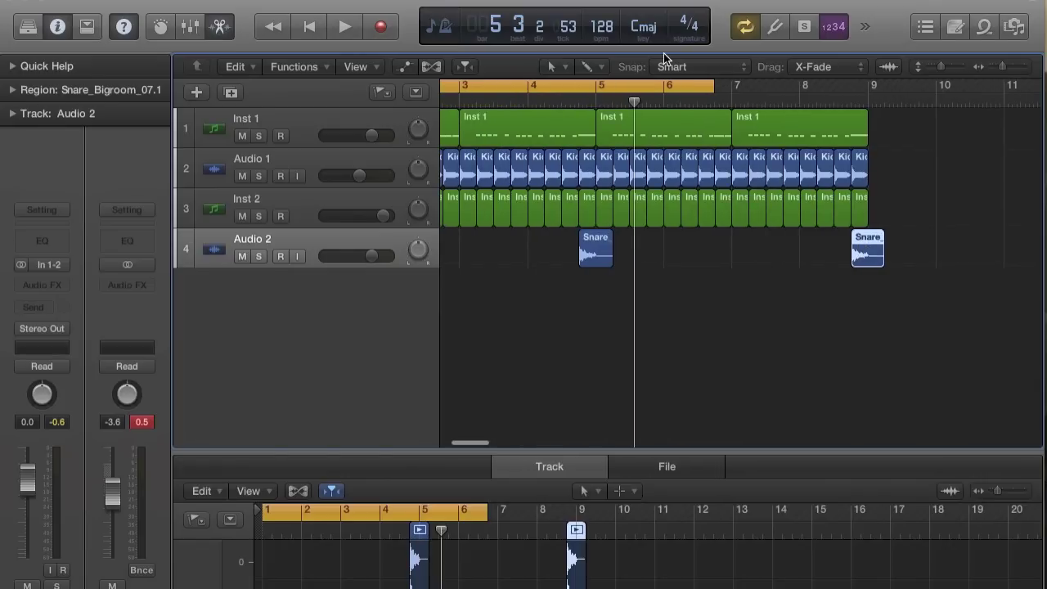
pyautogui.moveTo(710, 84); pyautogui.dragTo(868, 84)
# Step: Add another audio track below Audio 2 and import the VDUB2 Ride 31 sample, searching the files for "ride"
pyautogui.doubleClick(326, 294)
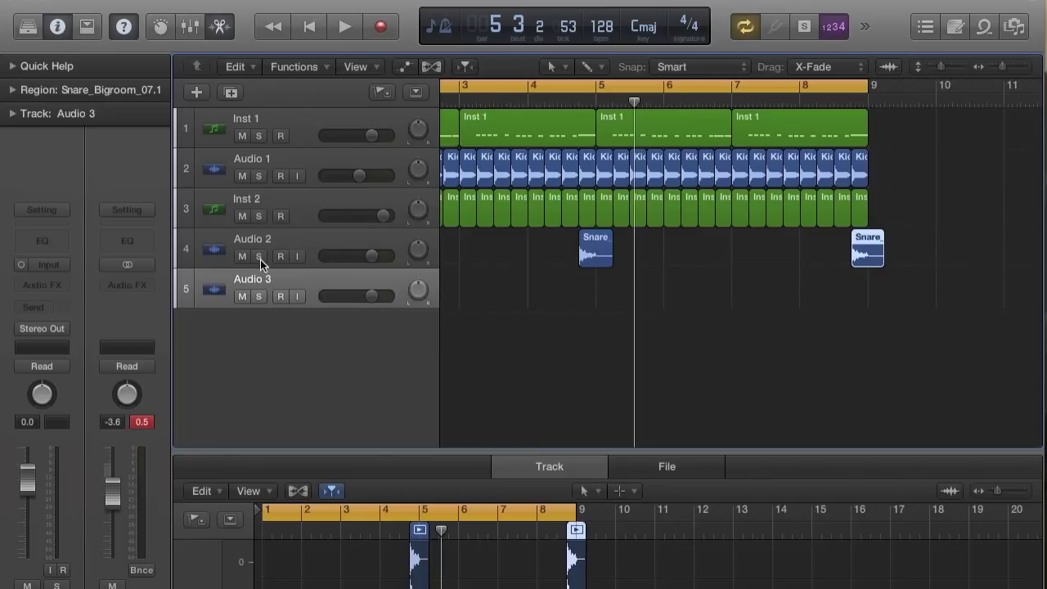
pyautogui.click(295, 280)
pyautogui.click(131, 0)
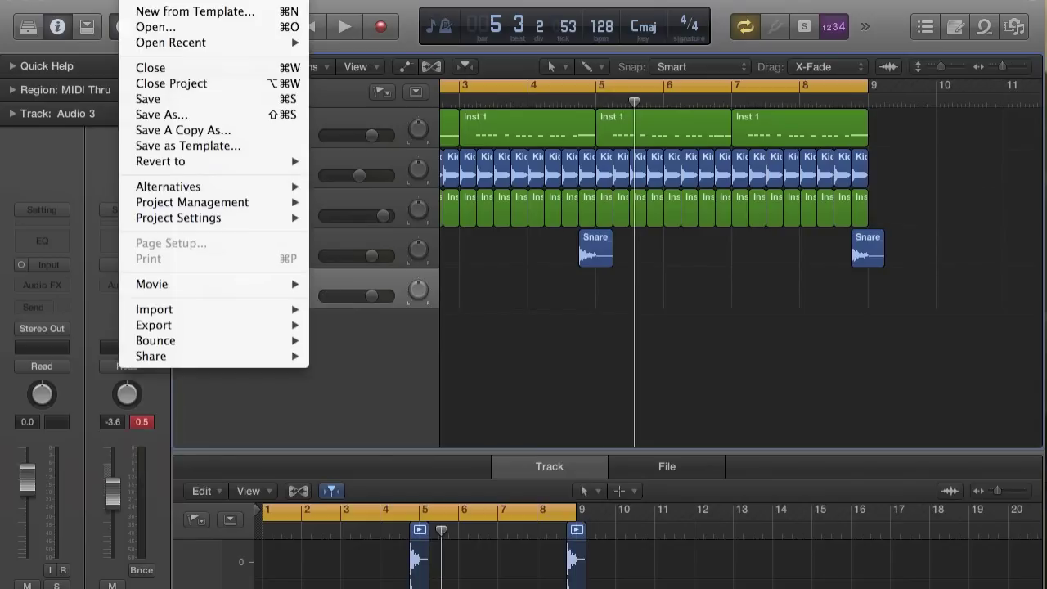
pyautogui.moveTo(182, 309)
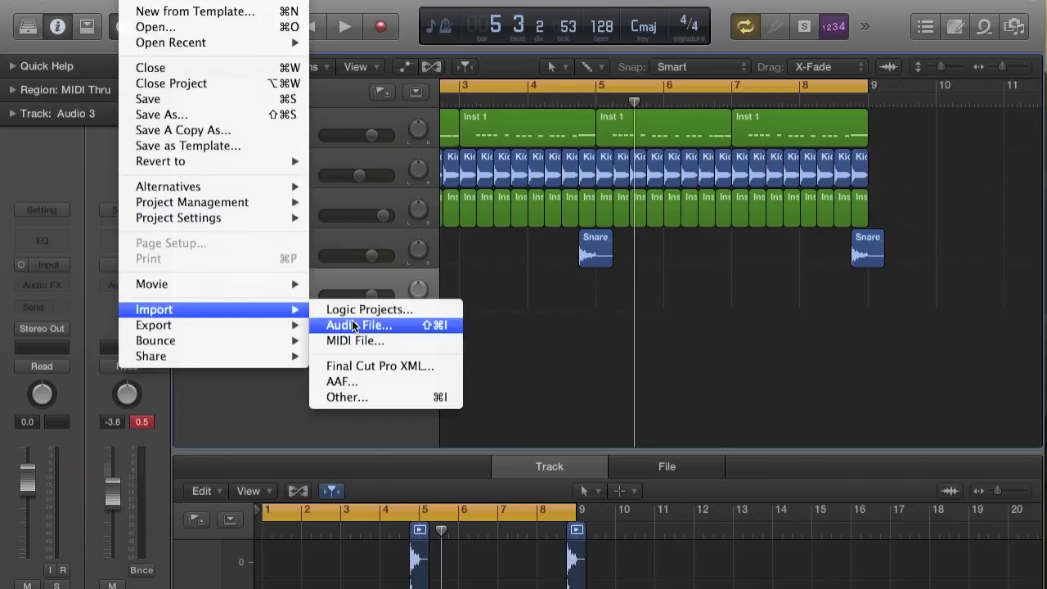
pyautogui.click(353, 324)
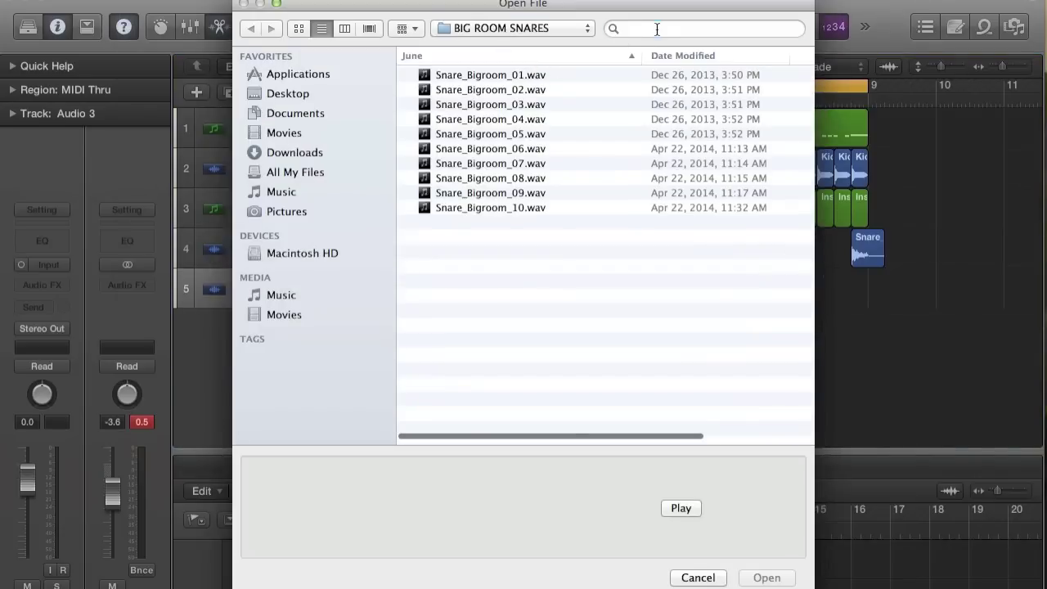
pyautogui.click(657, 28)
pyautogui.write('ride')
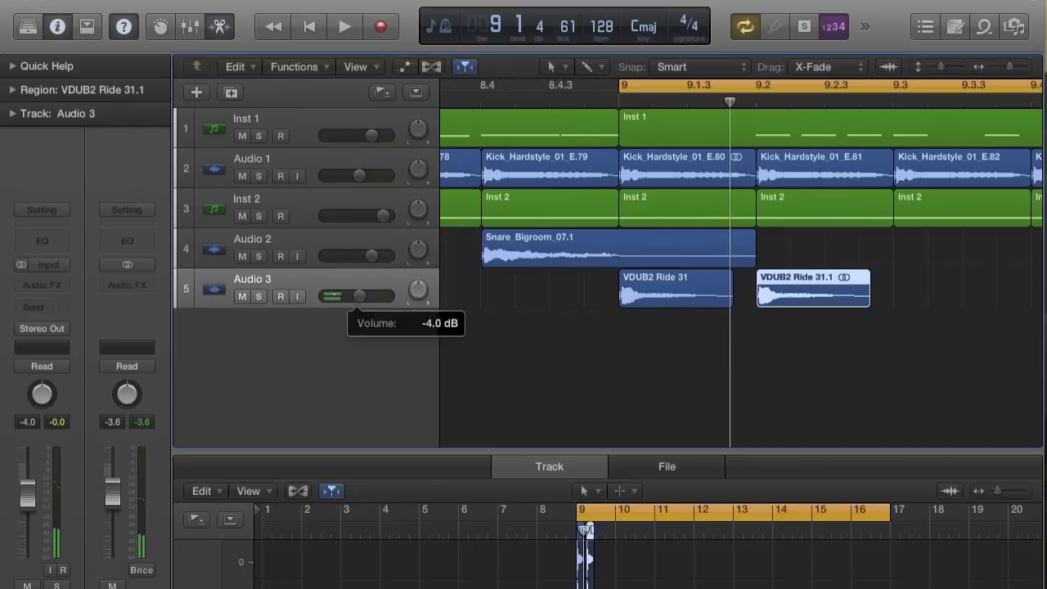
# Step: Lower the Audio 3 ride track's volume to -13.0 dB and audition it with the loop
pyautogui.moveTo(347, 299); pyautogui.dragTo(330, 299)
pyautogui.press('space')
pyautogui.press('space')
# Step: Repeat the two ride regions on Audio 3 as copies through the end of bar 16 and play them with the loop
pyautogui.press('super+Left')
pyautogui.press('super+Left')
pyautogui.press('super+Left')
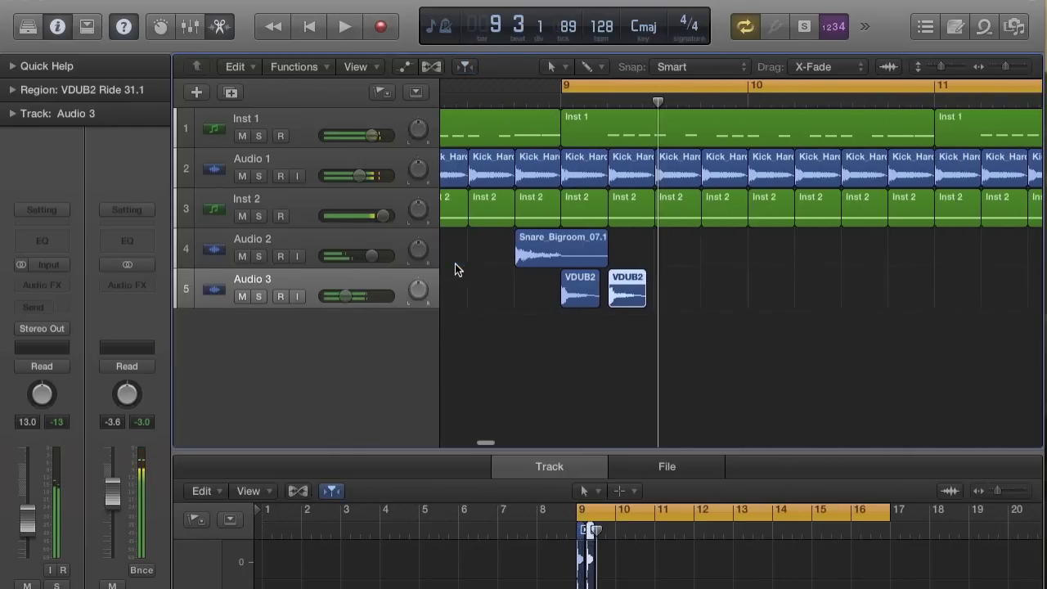
pyautogui.moveTo(655, 279); pyautogui.dragTo(551, 297)
pyautogui.press('super+r')
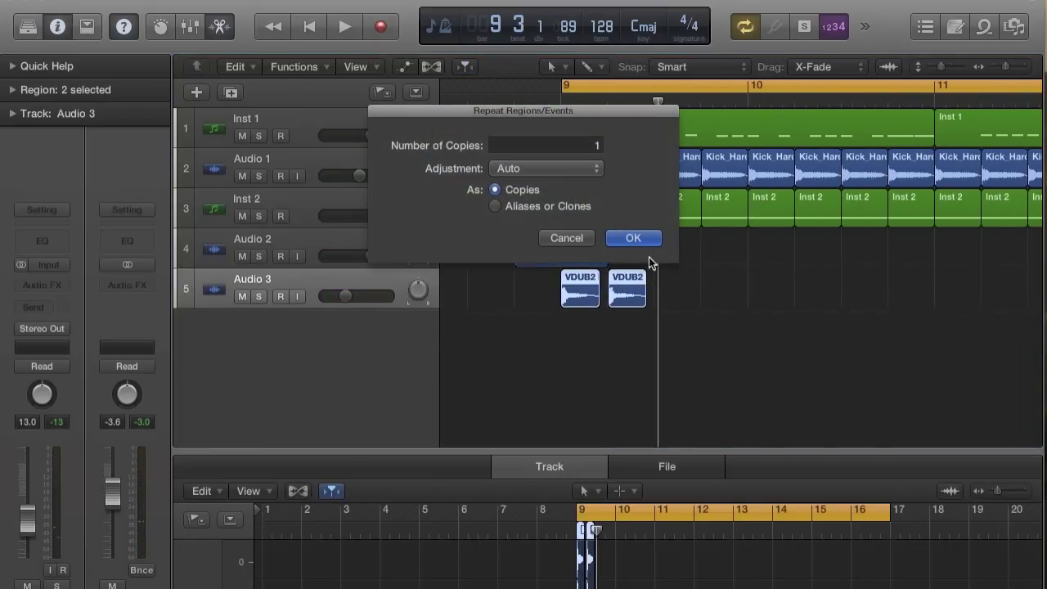
pyautogui.click(633, 236)
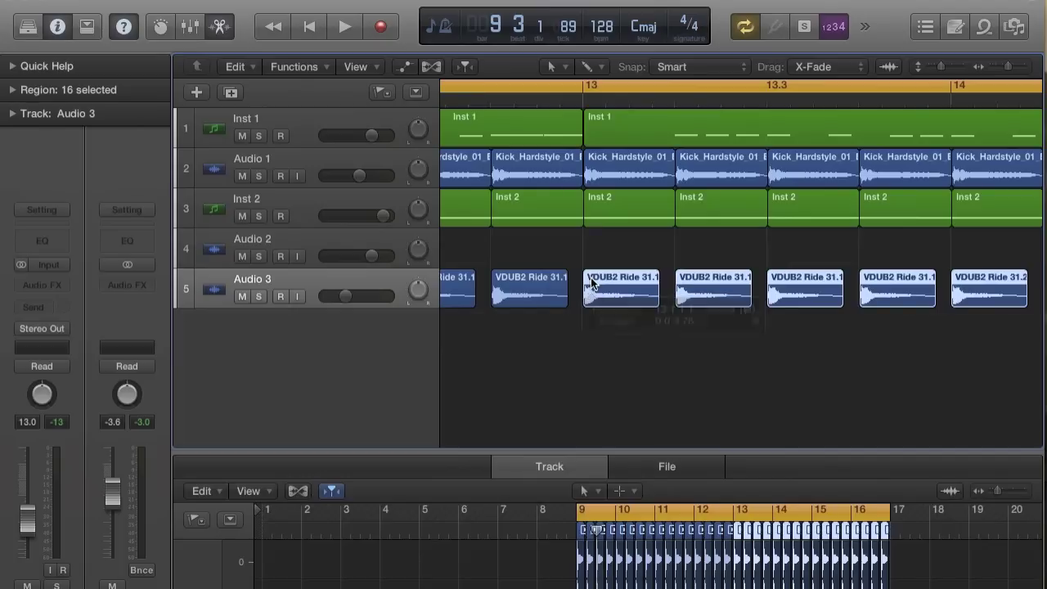
pyautogui.press('super+Left')
pyautogui.press('super+Left')
pyautogui.press('space')
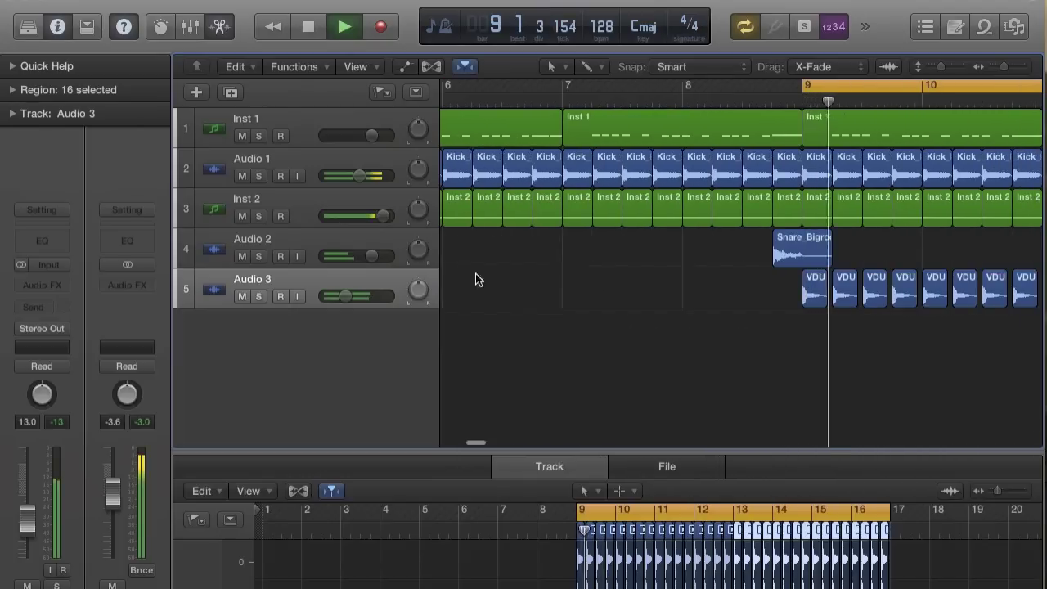
pyautogui.press('space')
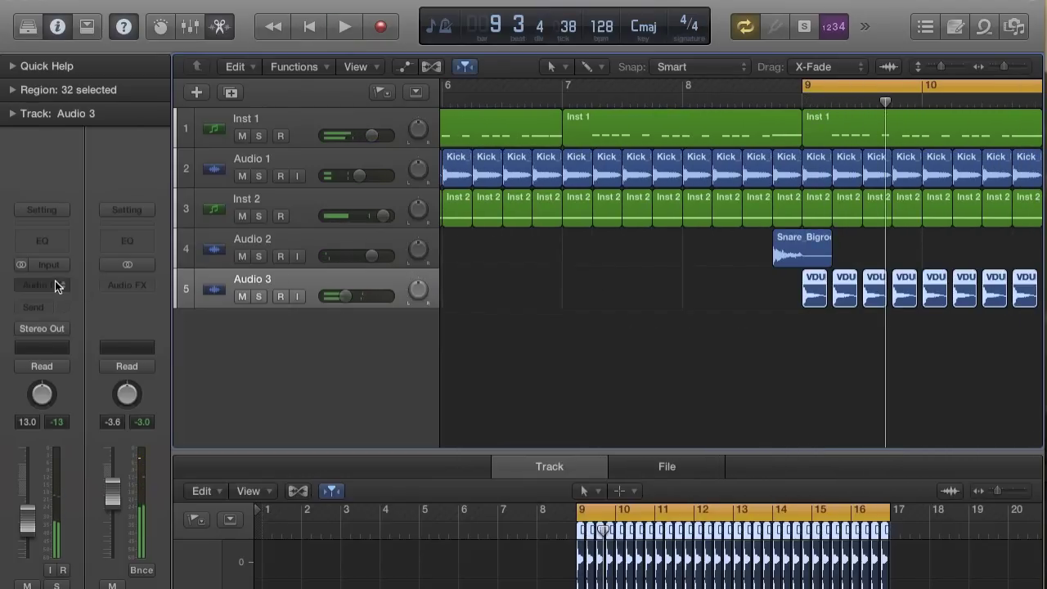
# Step: Insert a stereo Space Designer reverb on the Audio 3 ride track and start playback
pyautogui.click(55, 283)
pyautogui.moveTo(78, 451)
pyautogui.moveTo(258, 483)
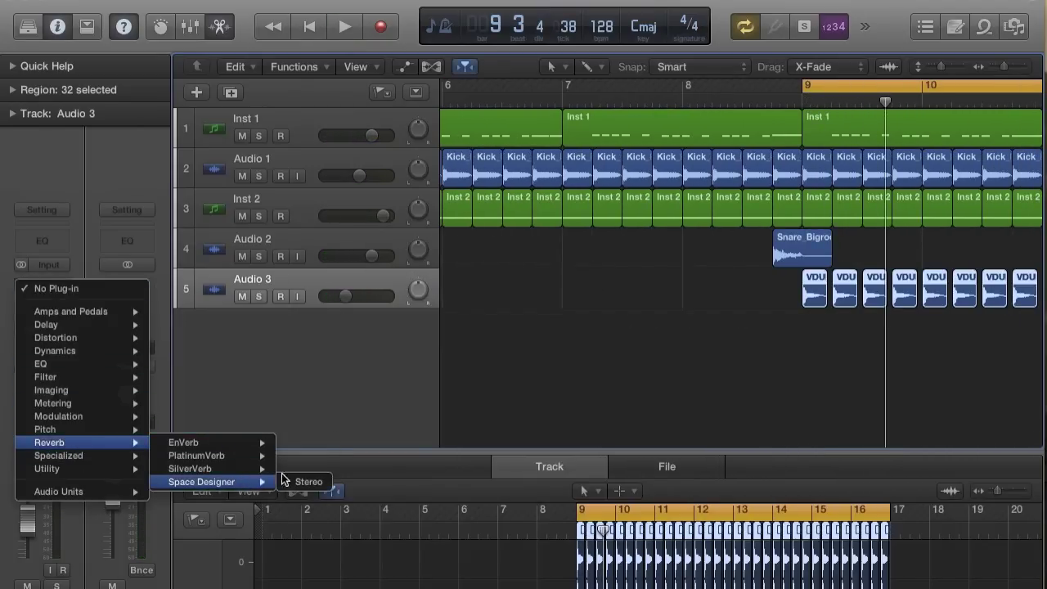
pyautogui.click(311, 483)
pyautogui.press('space')
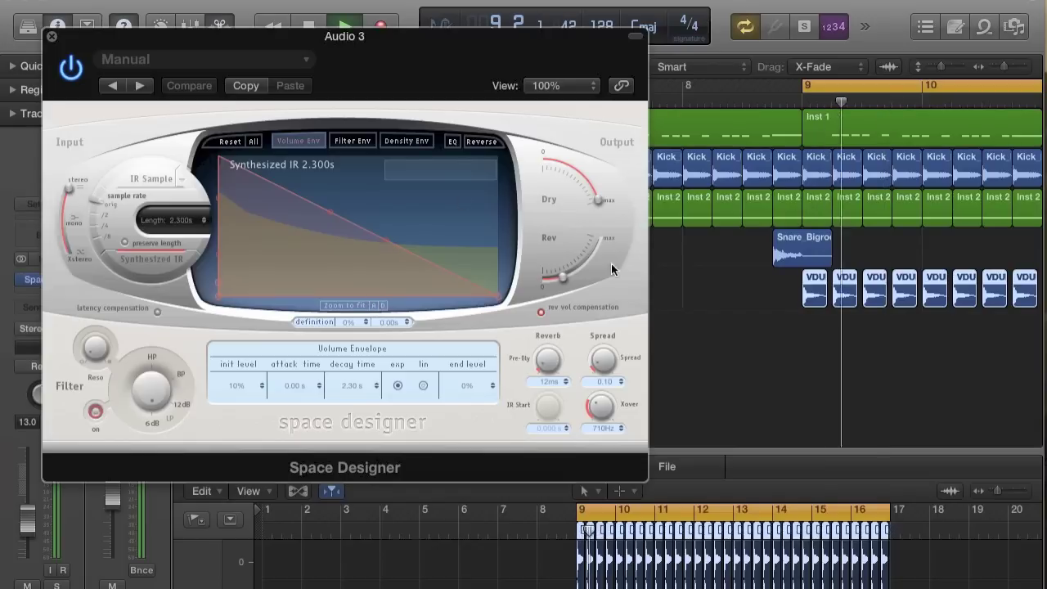
# Step: Raise Space Designer's reverb level to -5.2 dB and reshape its volume envelope into a convex decay with a 3.55 s length
pyautogui.moveTo(563, 275); pyautogui.dragTo(593, 259)
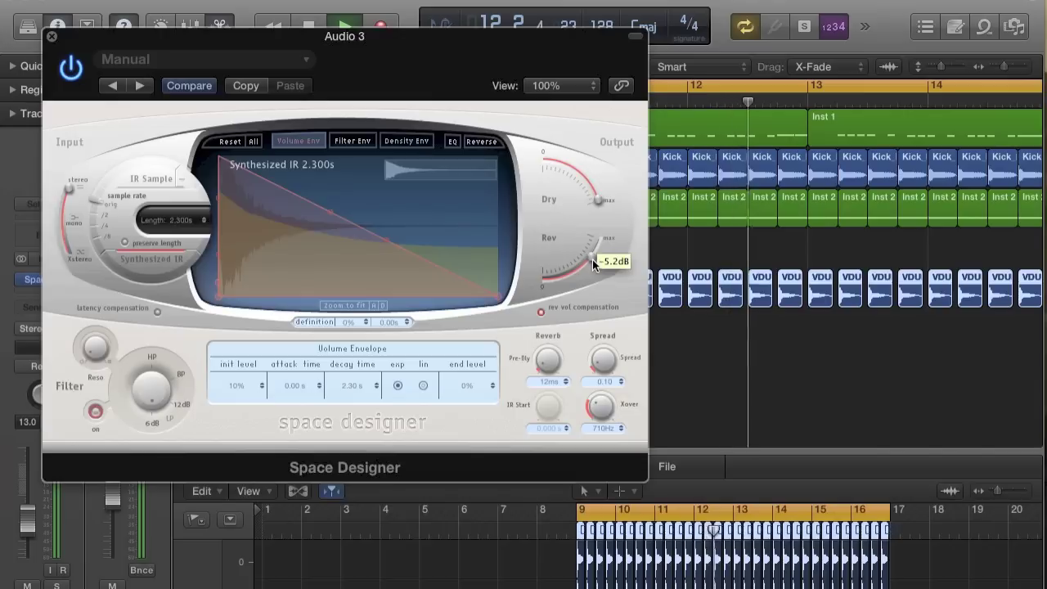
pyautogui.moveTo(332, 207); pyautogui.dragTo(430, 186)
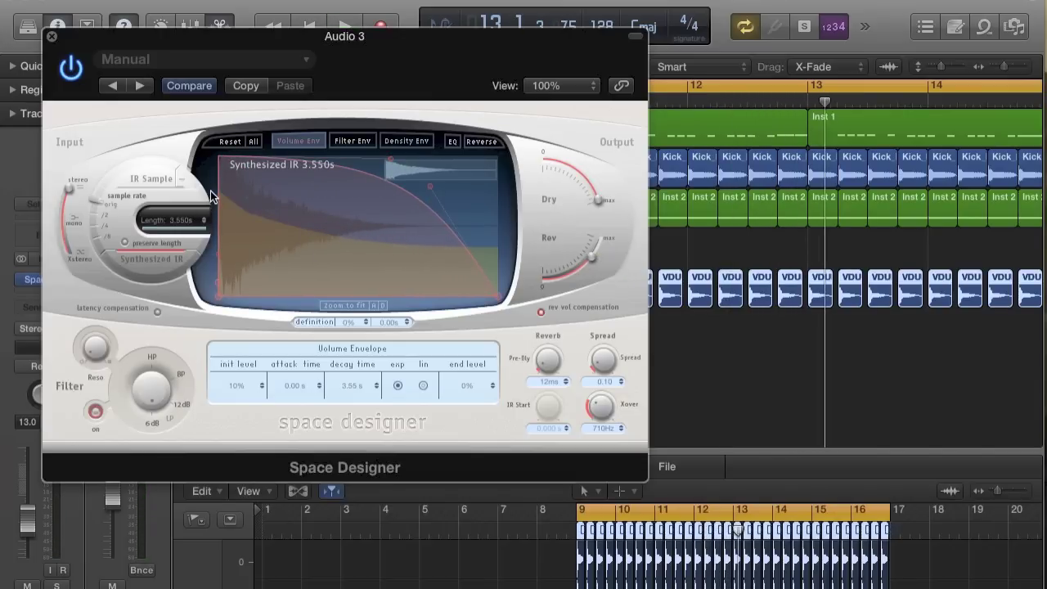
pyautogui.click(51, 36)
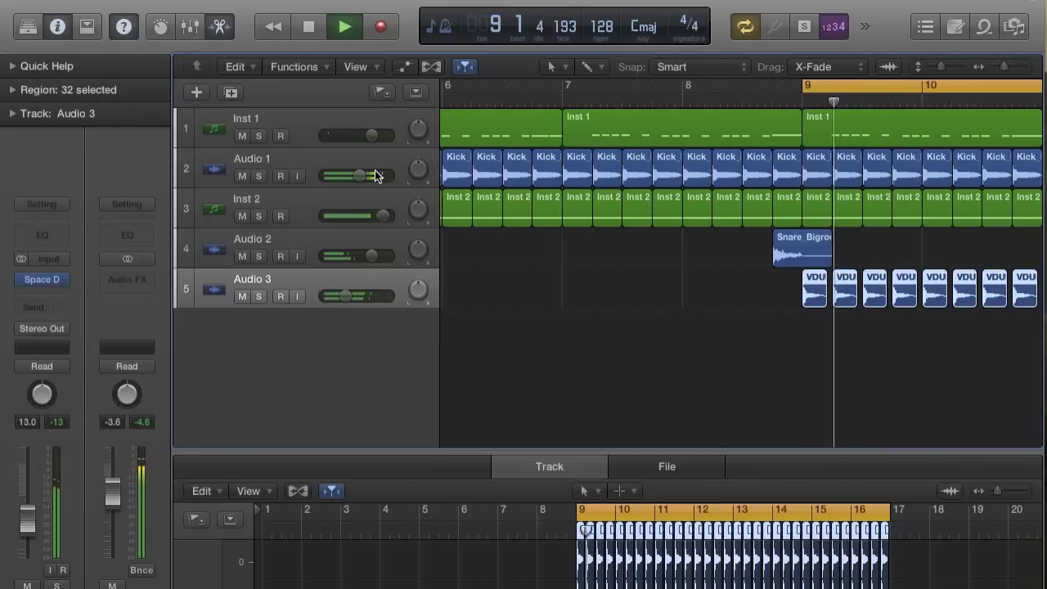
# Step: Raise the Inst 1 volume slightly, lower the Audio 3 ride track to -19.0 dB and audition the balance
pyautogui.moveTo(378, 138); pyautogui.dragTo(378, 136)
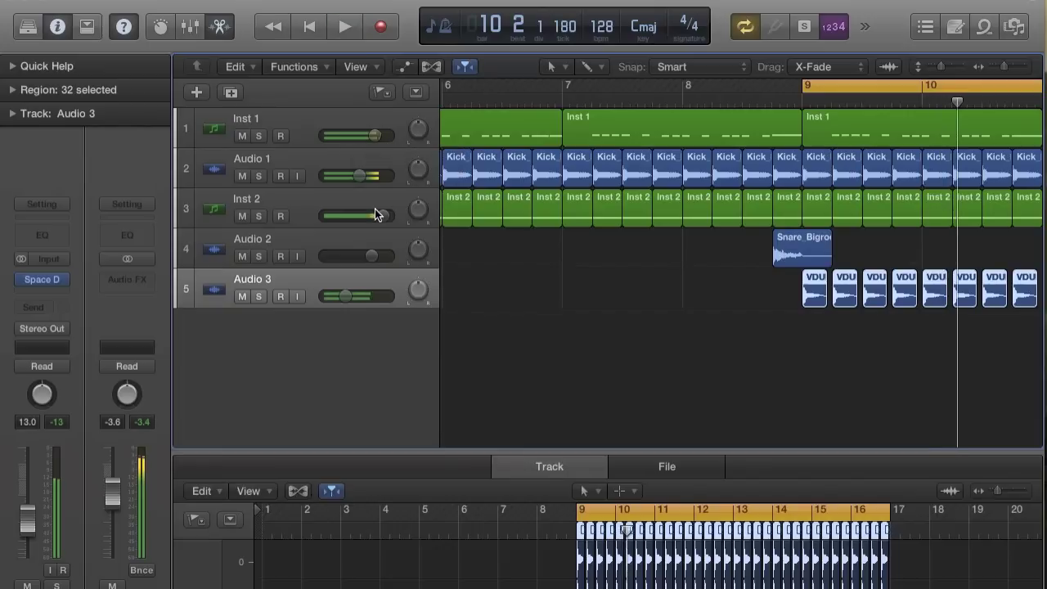
pyautogui.press('space')
pyautogui.moveTo(340, 296); pyautogui.dragTo(335, 296)
pyautogui.press('super+Left')
pyautogui.press('super+Left')
pyautogui.hscroll(8, 596, 263)
pyautogui.hscroll(-3, 597, 263)
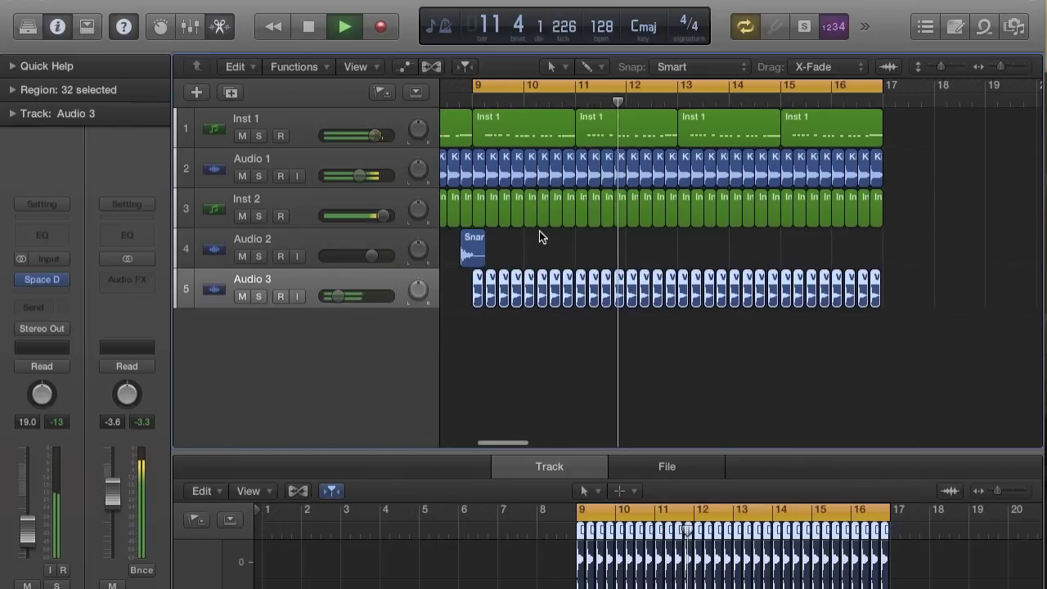
pyautogui.press('space')
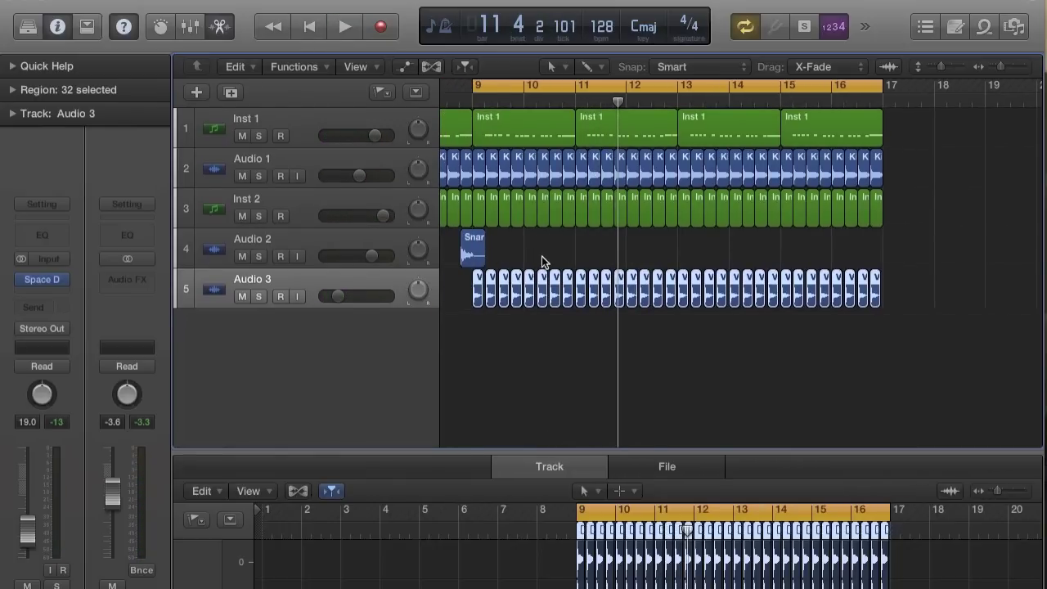
# Step: Copy the Audio 2 snare regions so that hits also fall at beats 12.4 and 16.4, just before bars 13 and 17
pyautogui.hscroll(-6, 589, 254)
pyautogui.press('super+Left')
pyautogui.moveTo(615, 248); pyautogui.dragTo(505, 250)
pyautogui.press('super+r')
pyautogui.click(637, 238)
pyautogui.moveTo(586, 251); pyautogui.dragTo(700, 244)
pyautogui.scroll(5, 638, 245)
pyautogui.scroll(2, 639, 245)
pyautogui.scroll(-6, 699, 247)
pyautogui.scroll(2, 699, 250)
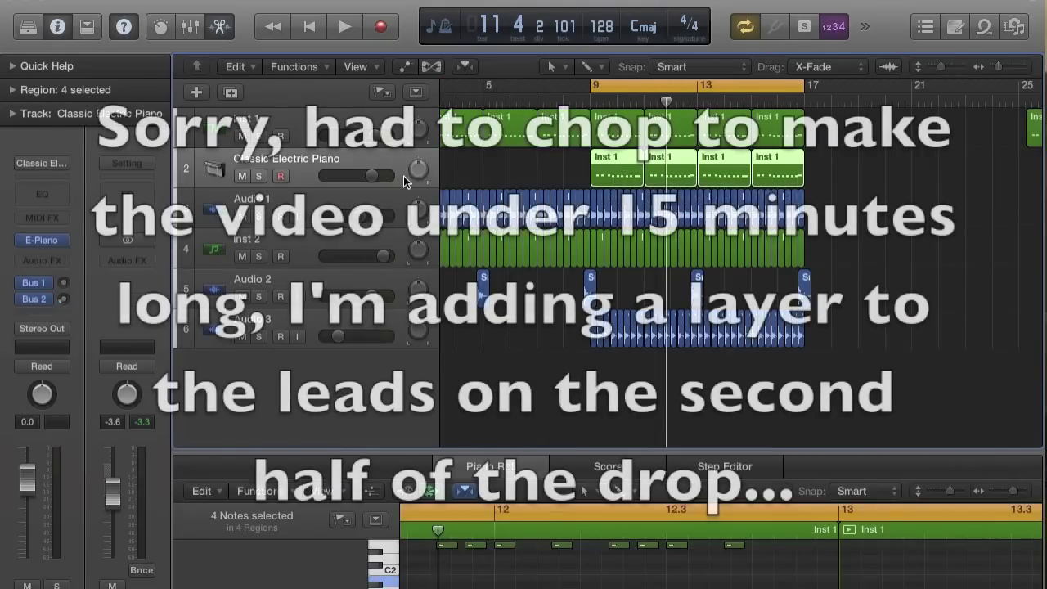
# Step: Replace the electric piano on the new lead layer track with LennarDigital's Sylenth1 in stereo
pyautogui.click(41, 163)
pyautogui.moveTo(66, 549)
pyautogui.moveTo(364, 569)
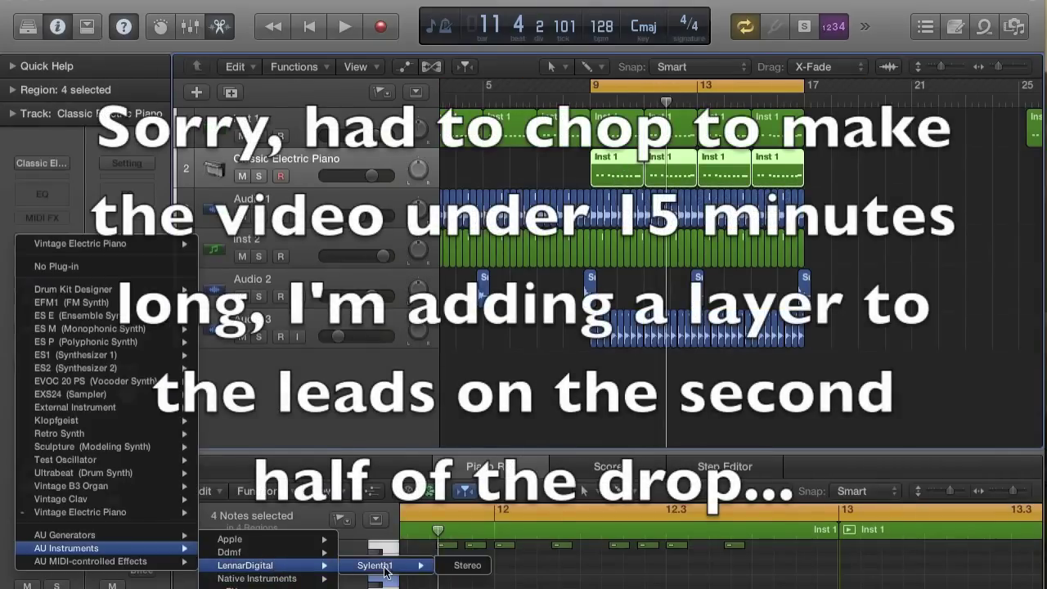
pyautogui.click(464, 566)
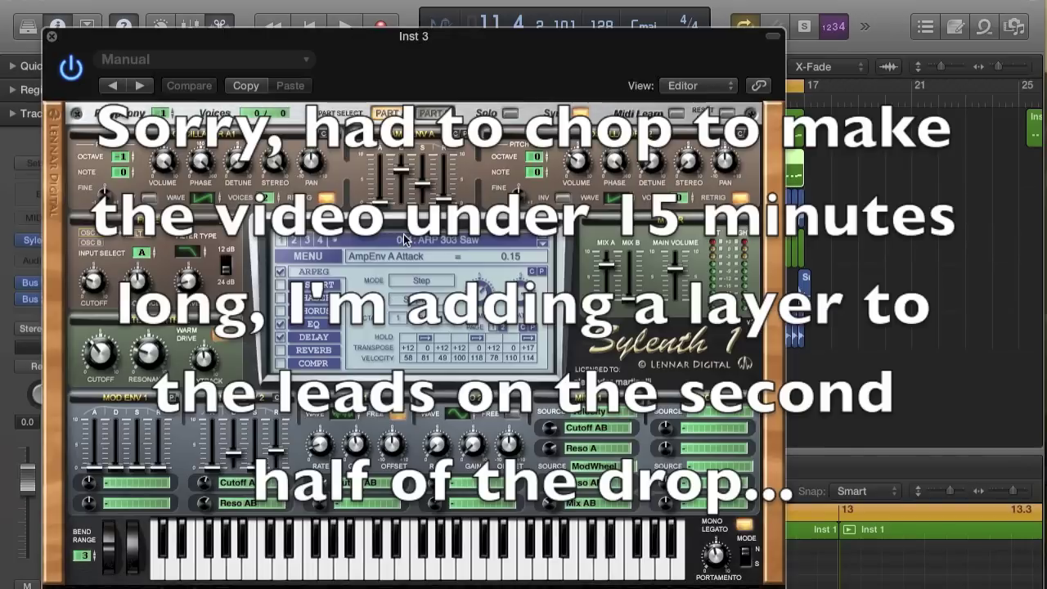
pyautogui.click(438, 240)
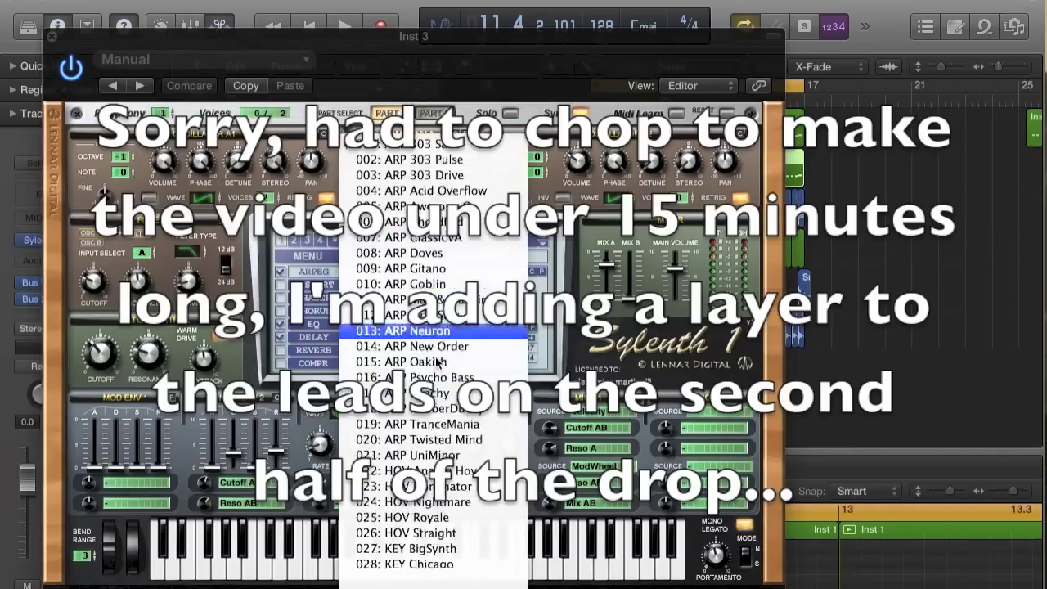
pyautogui.scroll(-10, 434, 335)
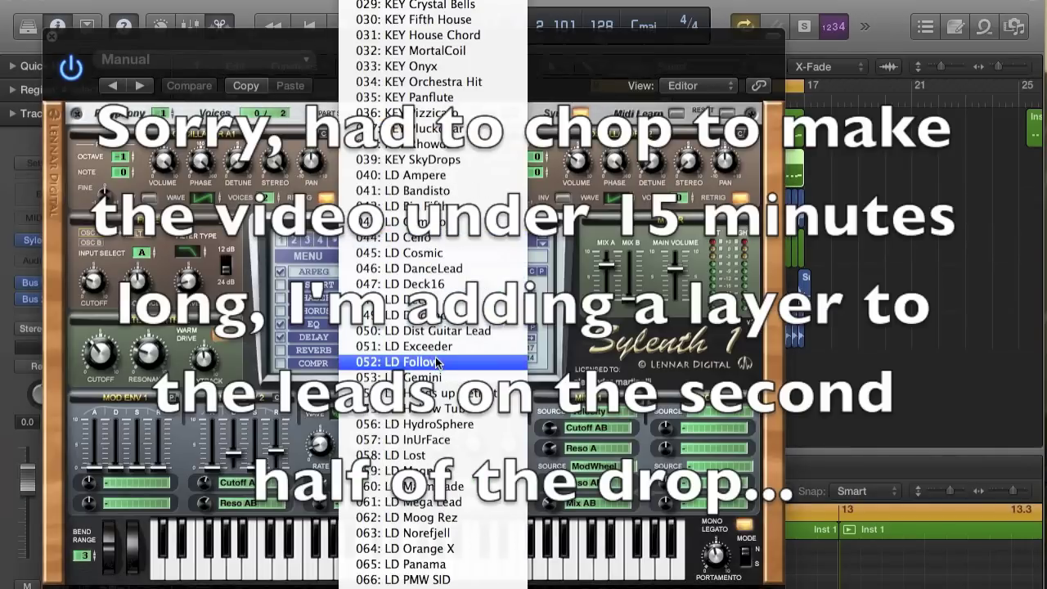
pyautogui.click(243, 41)
# Step: Load the Sylenth1 preset 046: LD DanceLead on Inst 3 while the layer plays
pyautogui.moveTo(228, 41); pyautogui.dragTo(309, 34)
pyautogui.press('space')
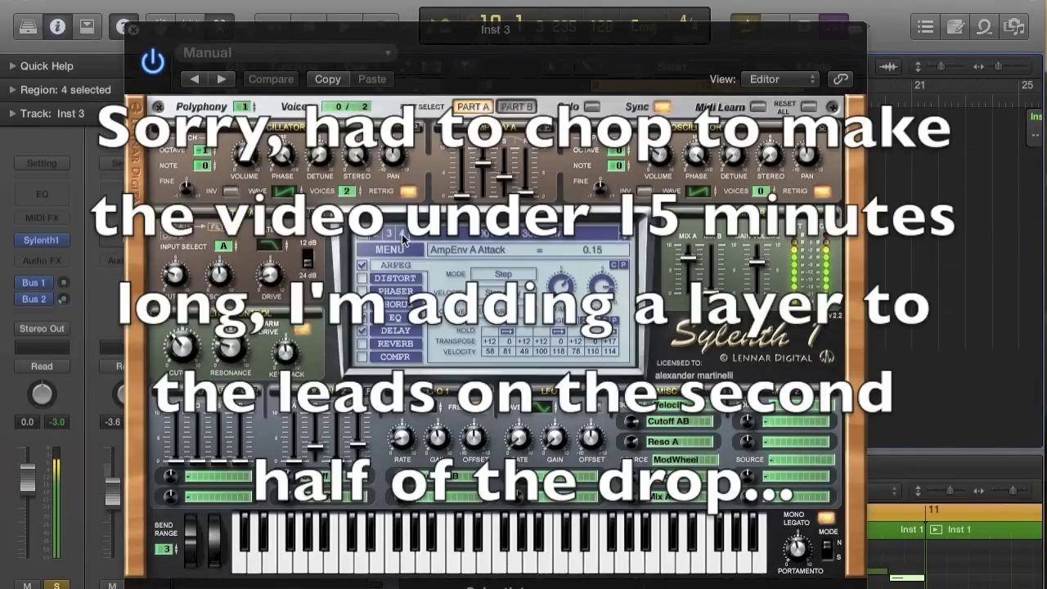
pyautogui.click(511, 247)
pyautogui.scroll(-8, 505, 338)
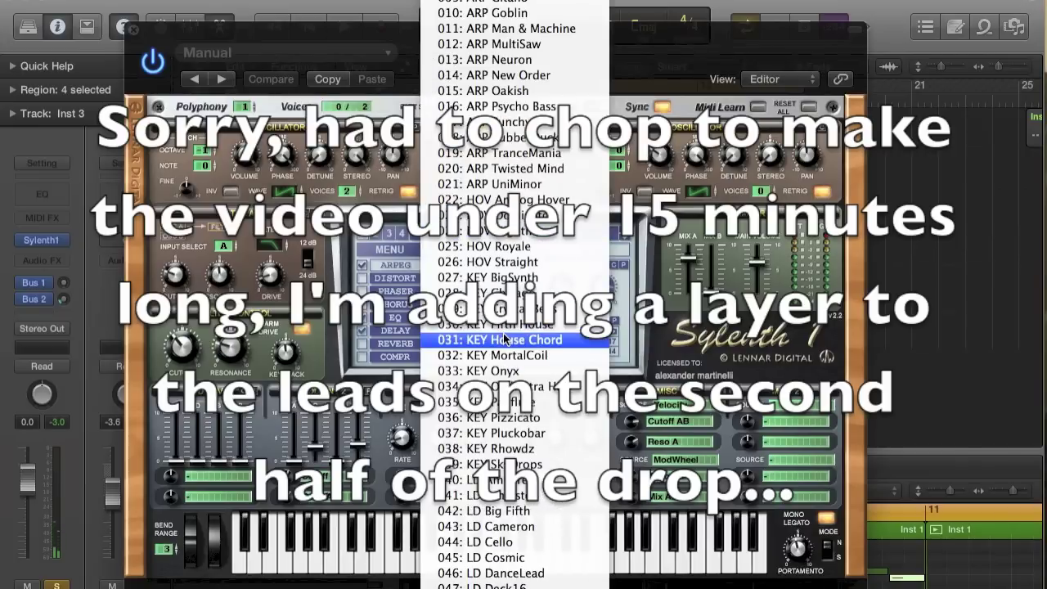
pyautogui.click(500, 467)
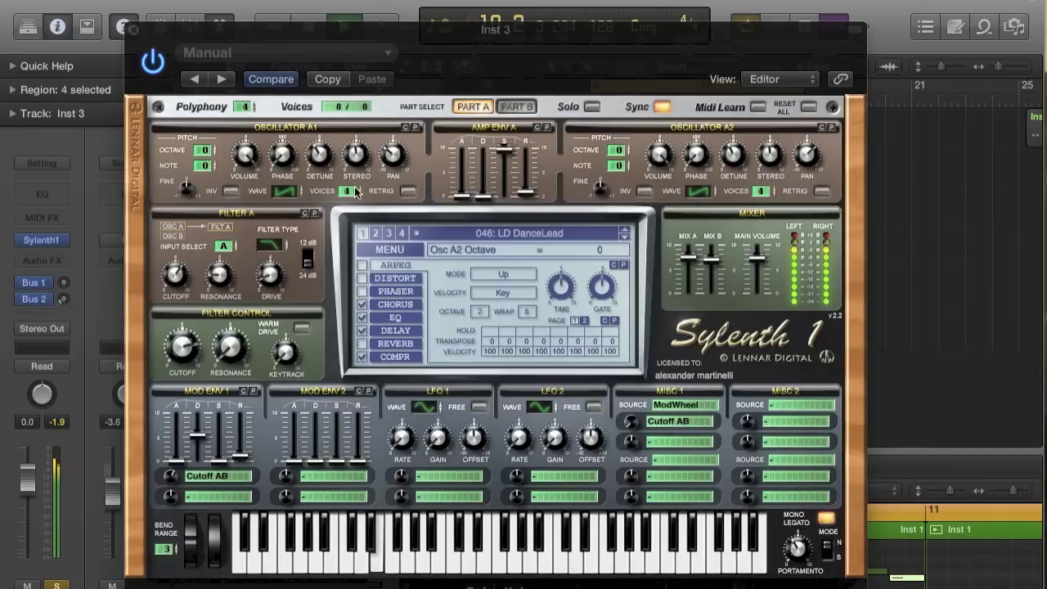
# Step: Set Sylenth1's amp envelope A release to 4.98 and its delay dry/wet to 41.60 %
pyautogui.click(529, 195)
pyautogui.moveTo(530, 196); pyautogui.dragTo(533, 135)
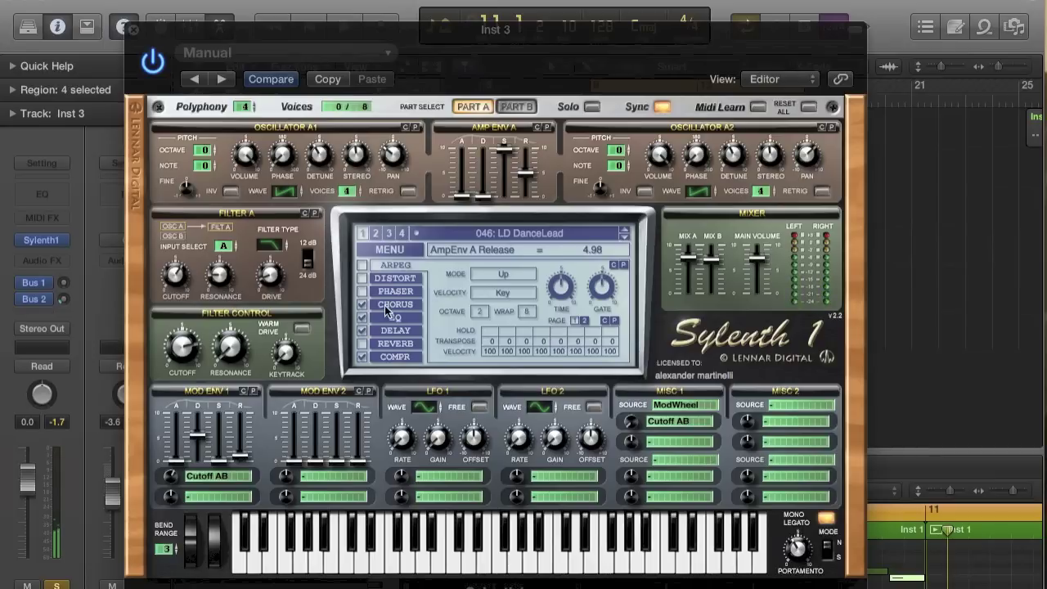
pyautogui.click(390, 331)
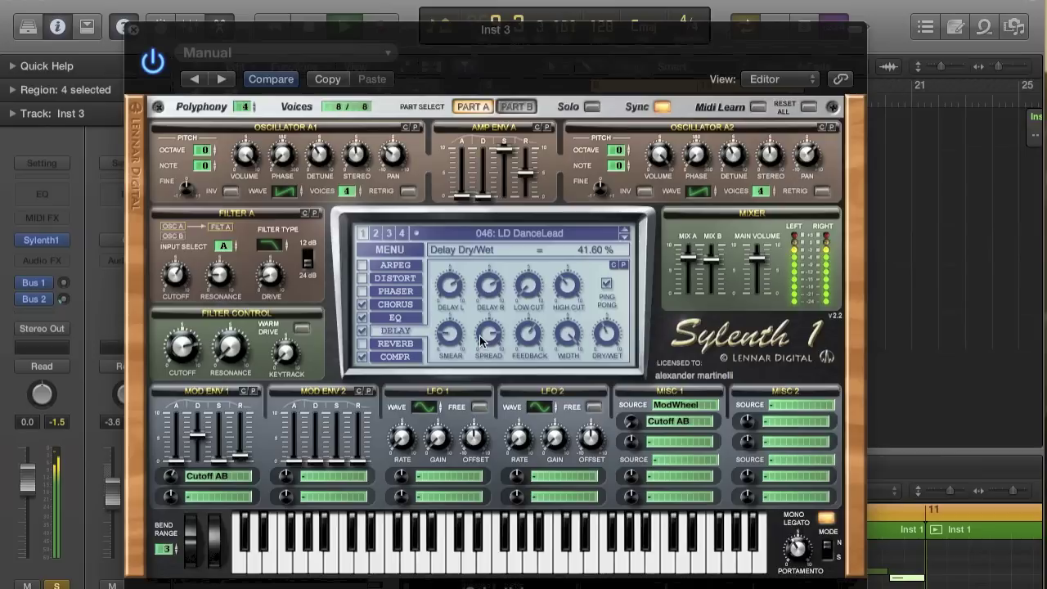
# Step: Enable Sylenth1's reverb with a dry/wet of 44.45 % and close the plug-in
pyautogui.click(362, 345)
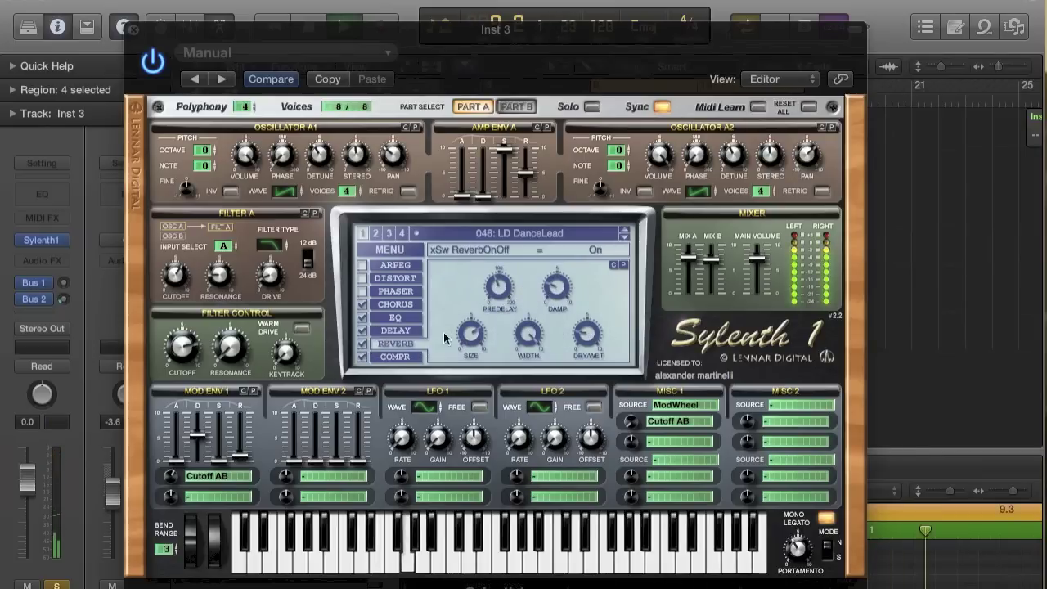
pyautogui.click(598, 329)
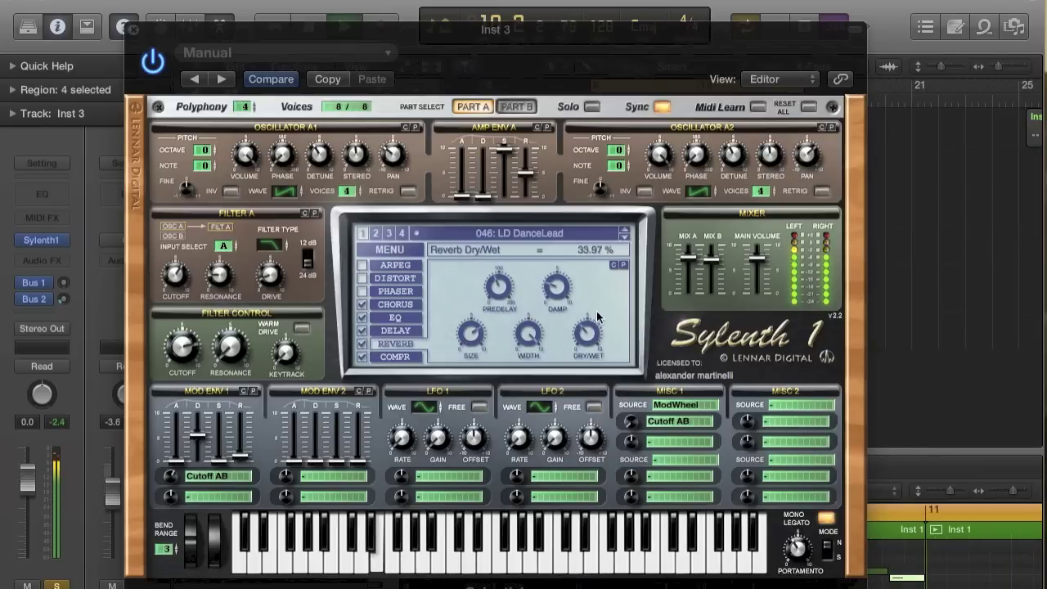
pyautogui.moveTo(604, 299); pyautogui.dragTo(602, 299)
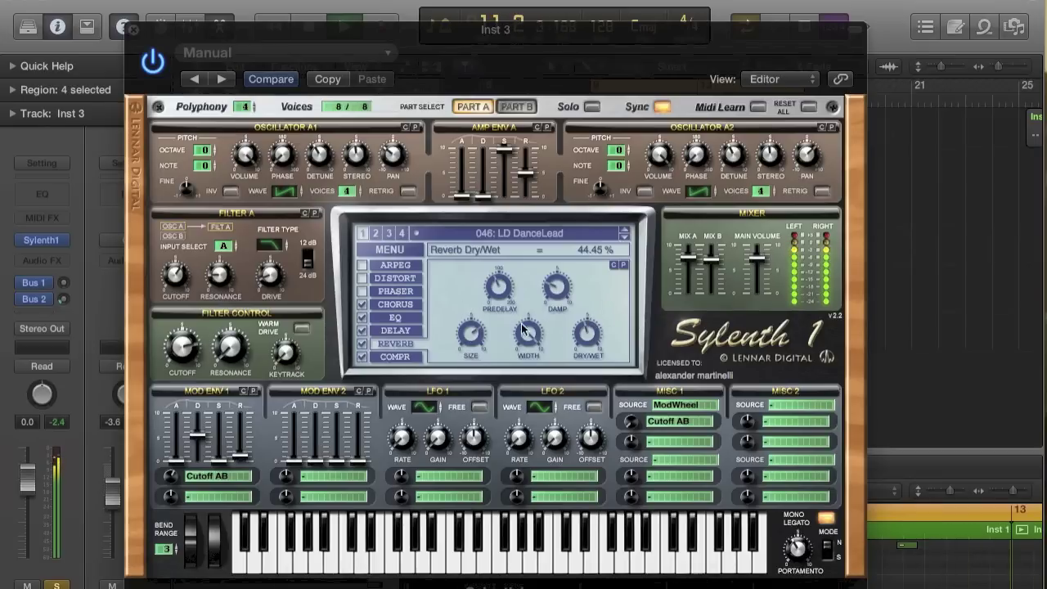
pyautogui.click(135, 30)
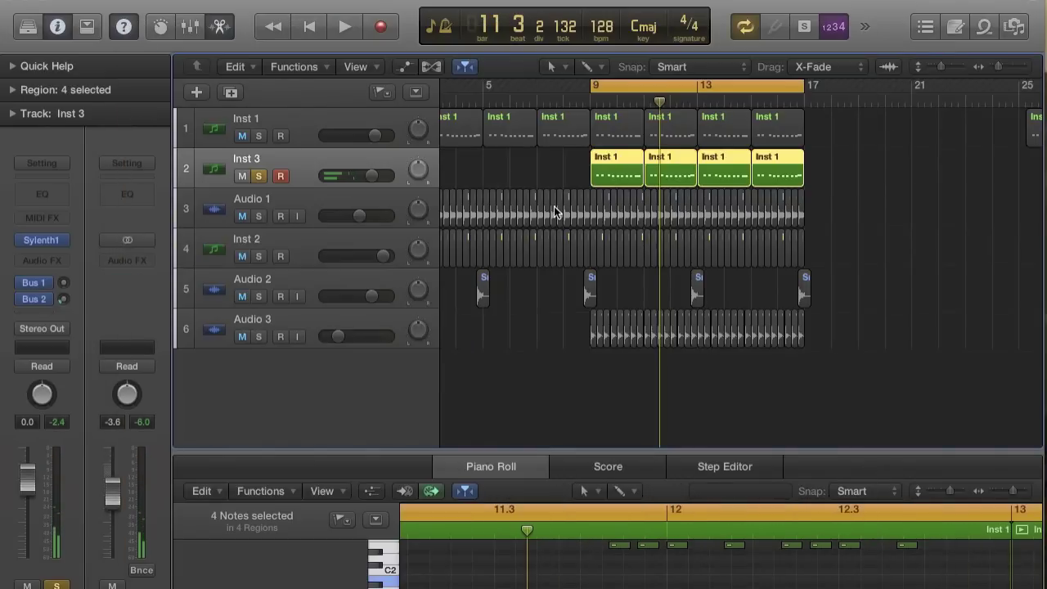
# Step: Take Inst 3 out of solo and play the layered lead with the full loop
pyautogui.scroll(-5, 554, 206)
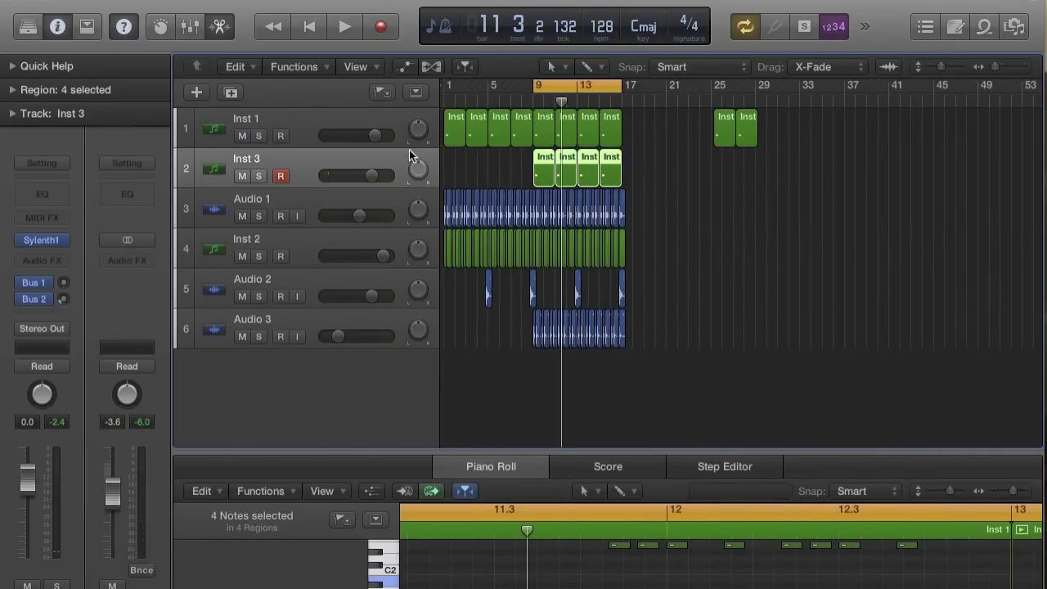
pyautogui.press('space')
pyautogui.scroll(5, 560, 211)
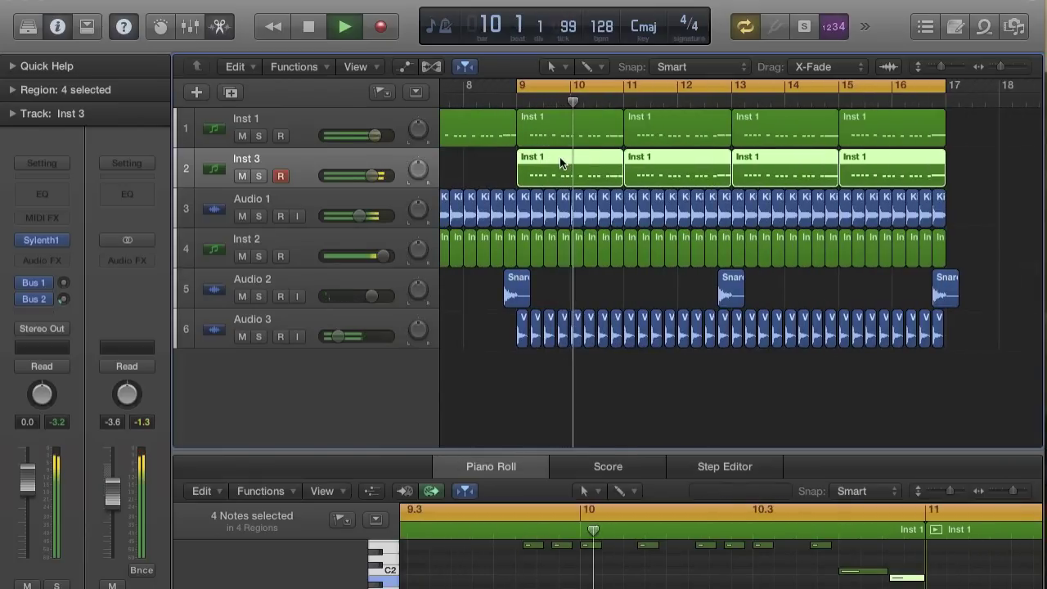
pyautogui.press('space')
# Step: Enlarge the piano roll and fit the notes of the four Inst 3 regions in view
pyautogui.moveTo(486, 166); pyautogui.dragTo(895, 174)
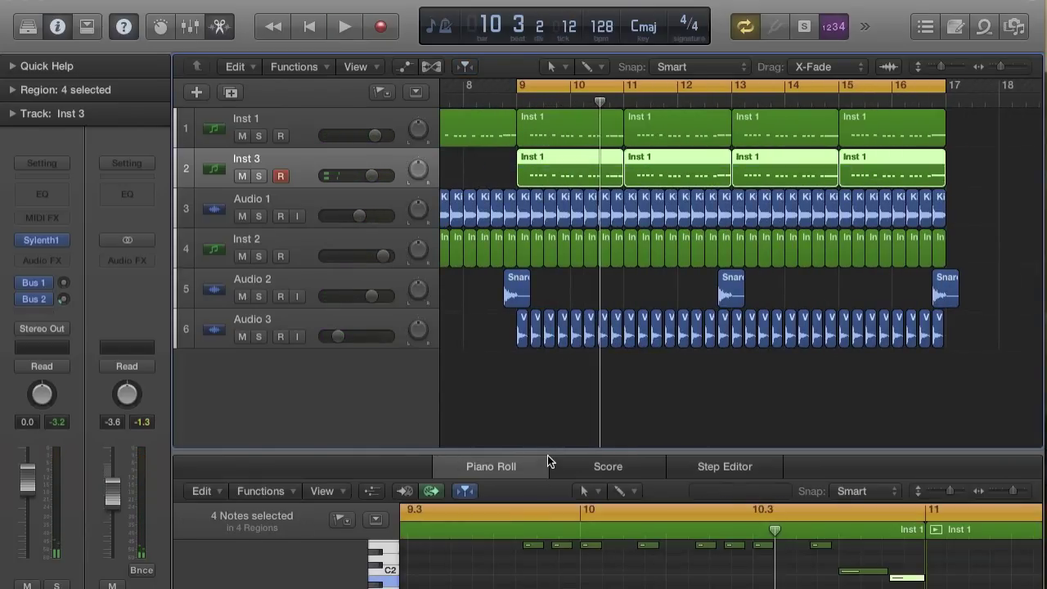
pyautogui.press('super+4')
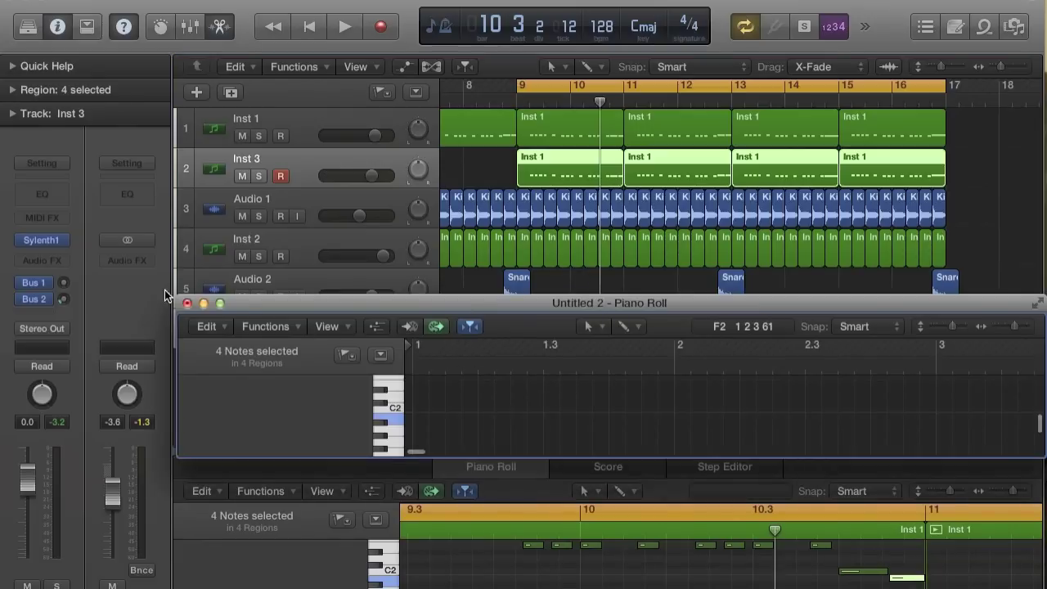
pyautogui.click(188, 303)
pyautogui.moveTo(556, 452); pyautogui.dragTo(646, 106)
pyautogui.scroll(-5, 657, 283)
pyautogui.hscroll(3, 658, 282)
pyautogui.scroll(2, 658, 282)
pyautogui.moveTo(535, 240); pyautogui.dragTo(797, 435)
pyautogui.press('z')
# Step: Transpose all notes in the four Inst 3 regions up one octave and play the result
pyautogui.press('space')
pyautogui.press('space')
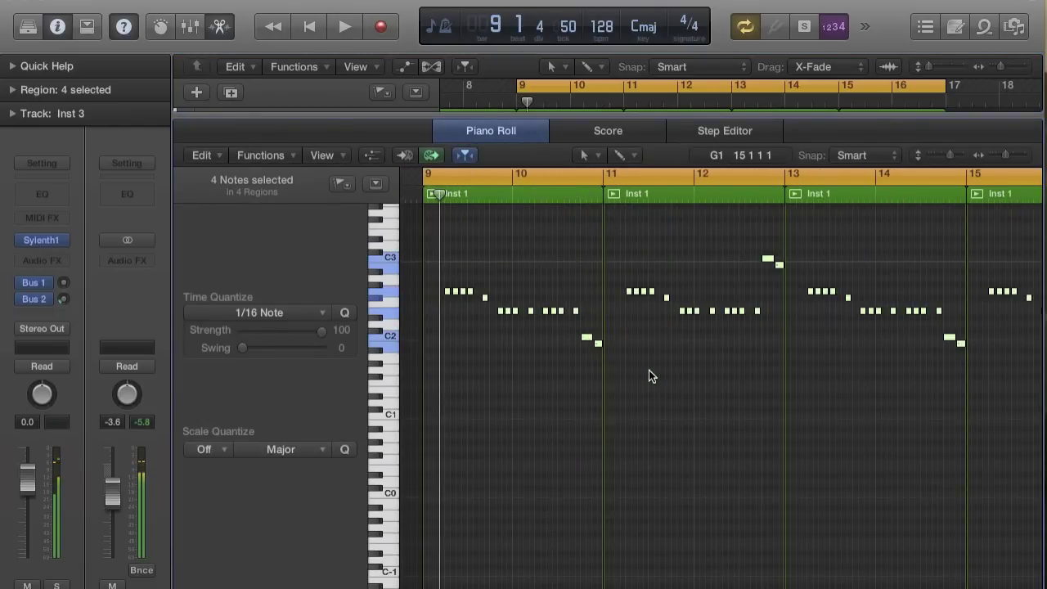
pyautogui.press('super+Right')
pyautogui.press('super+Right')
pyautogui.press('super+Right')
pyautogui.scroll(2, 468, 286)
pyautogui.scroll(1, 469, 285)
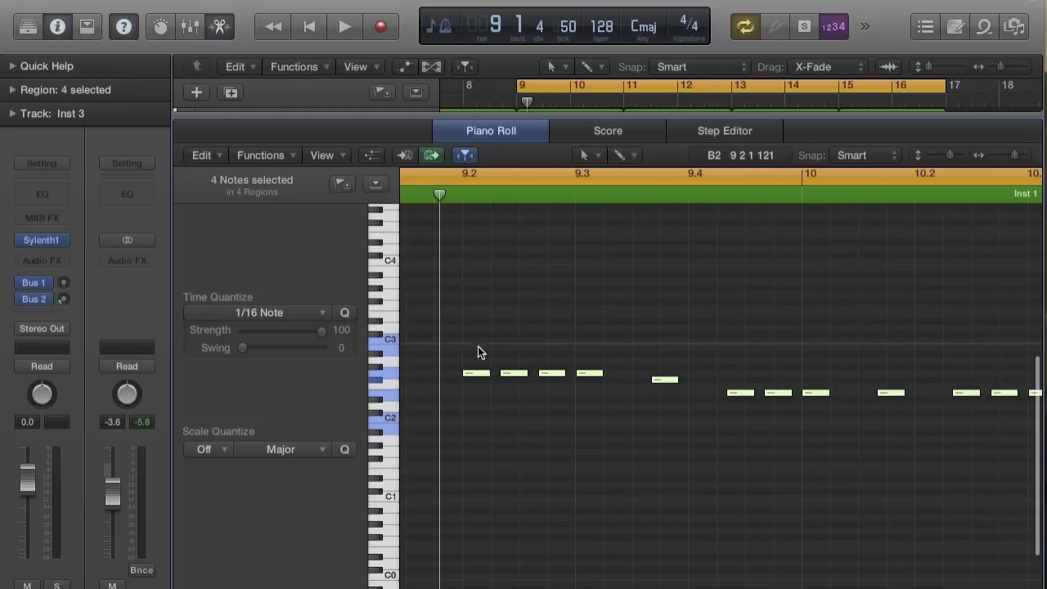
pyautogui.moveTo(478, 374); pyautogui.dragTo(475, 293)
pyautogui.press('space')
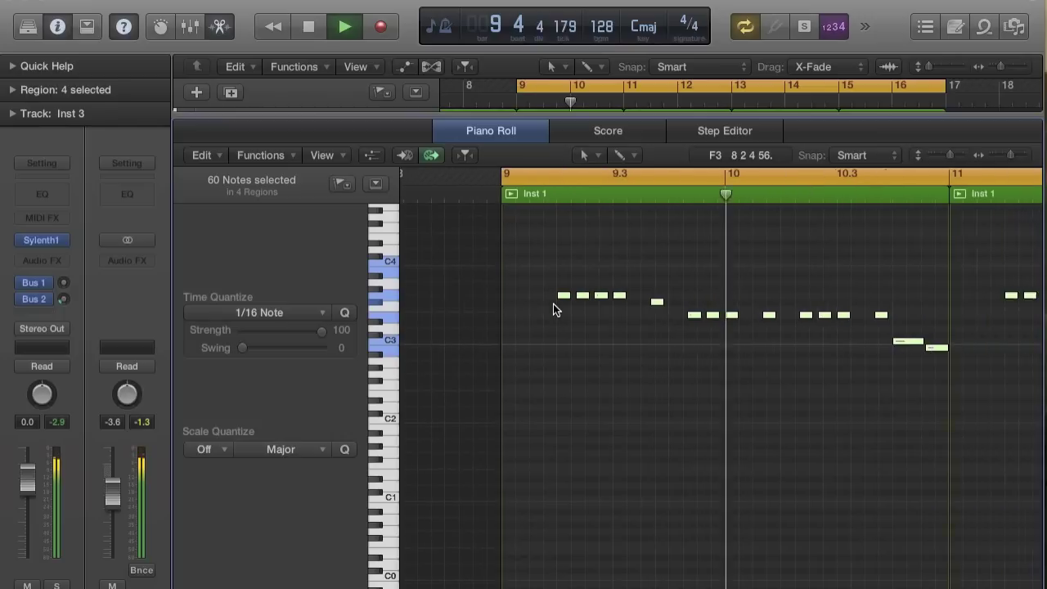
# Step: Shrink the piano roll to reveal the tracks again and lower the Inst 3 volume to -5.6 dB during playback
pyautogui.hscroll(2, 568, 304)
pyautogui.moveTo(559, 117); pyautogui.dragTo(531, 386)
pyautogui.press('space')
pyautogui.press('space')
pyautogui.moveTo(374, 161); pyautogui.dragTo(358, 161)
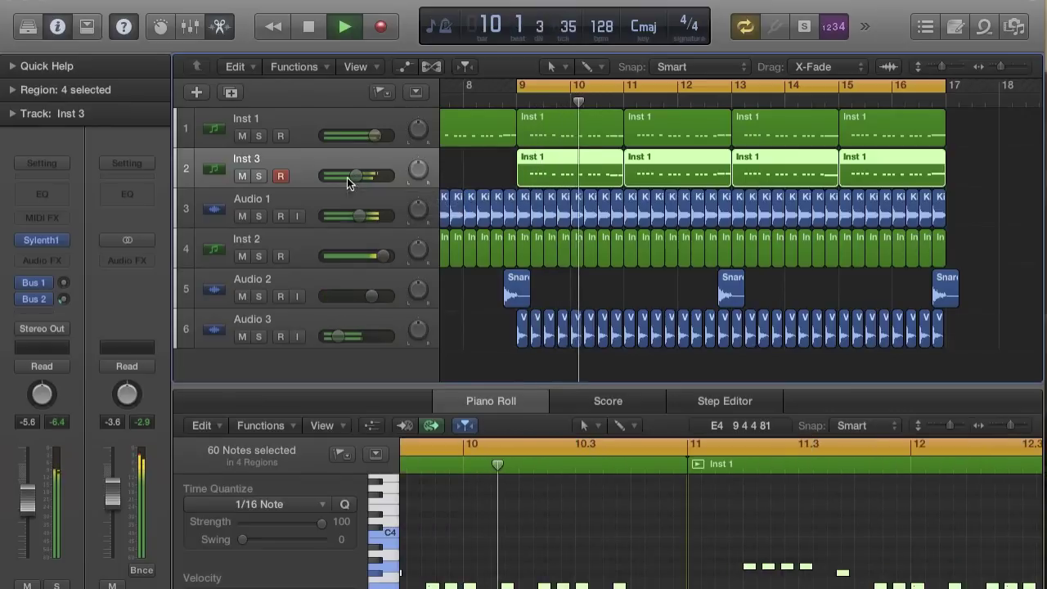
# Step: Stop playback and set the Amp Env A release of the Sylenth1 on Inst 3 to 2.28
pyautogui.press('space')
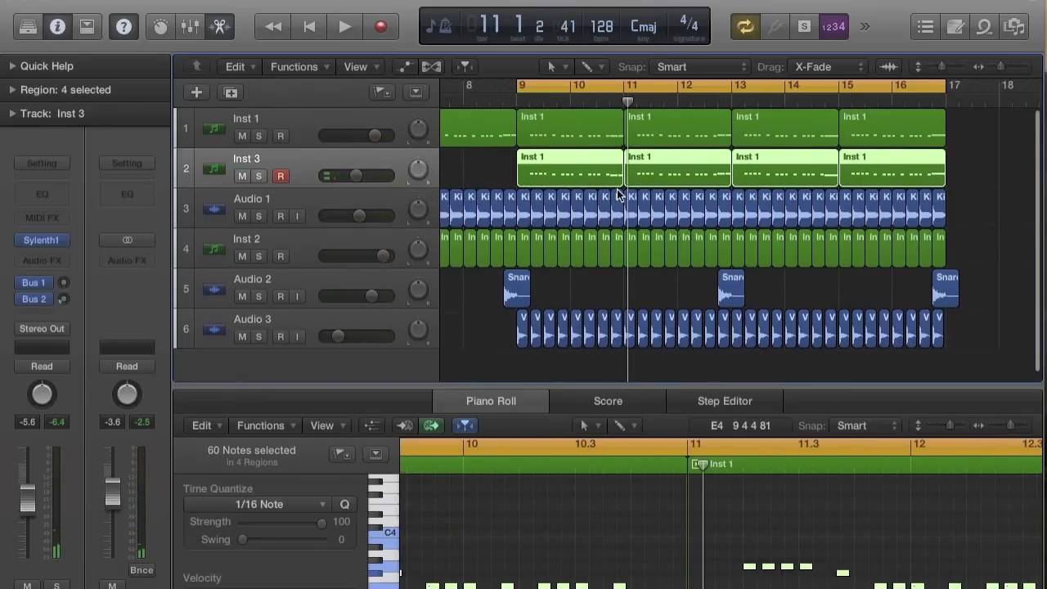
pyautogui.press('super+Left')
pyautogui.hscroll(-3, 620, 194)
pyautogui.hscroll(-1, 643, 194)
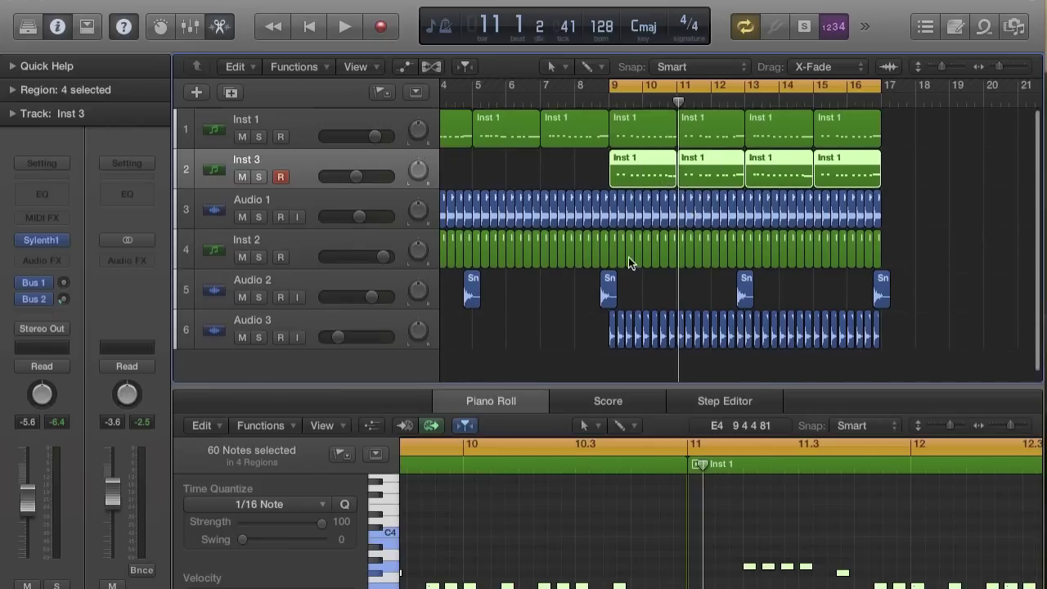
pyautogui.hscroll(1, 630, 257)
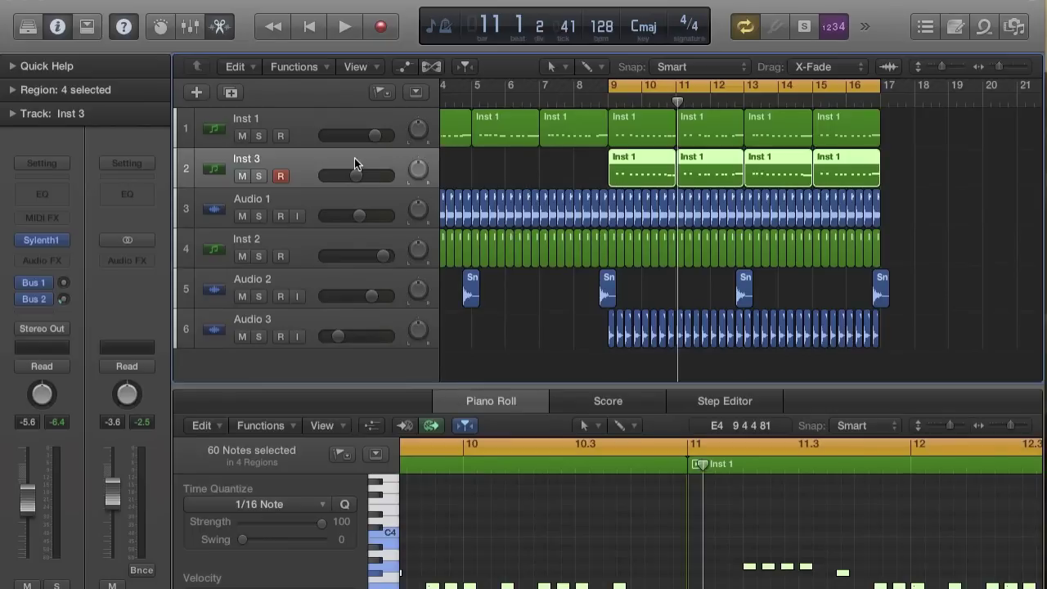
pyautogui.click(47, 243)
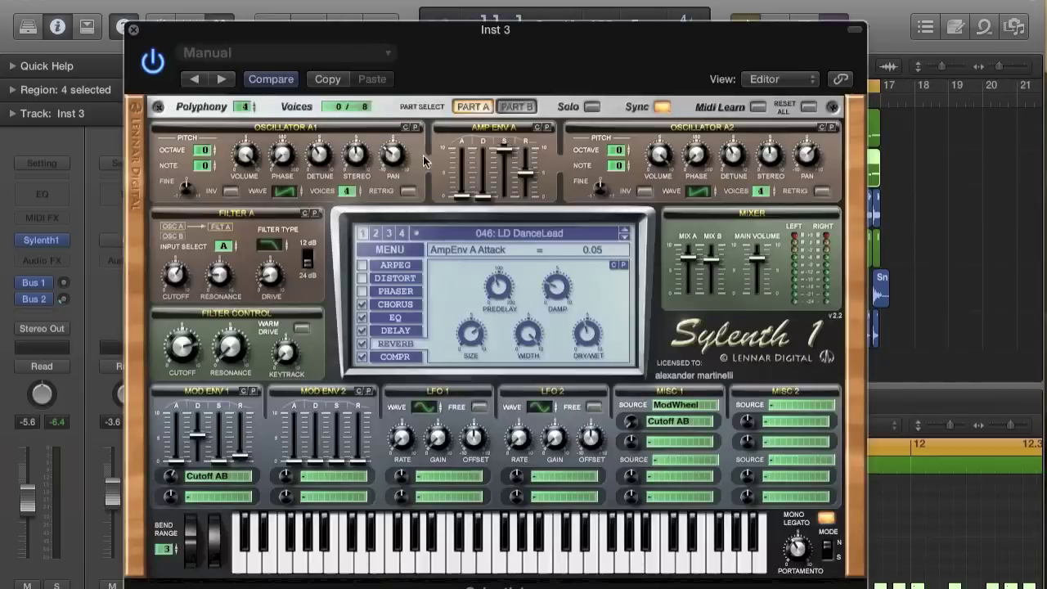
pyautogui.moveTo(524, 180); pyautogui.dragTo(522, 219)
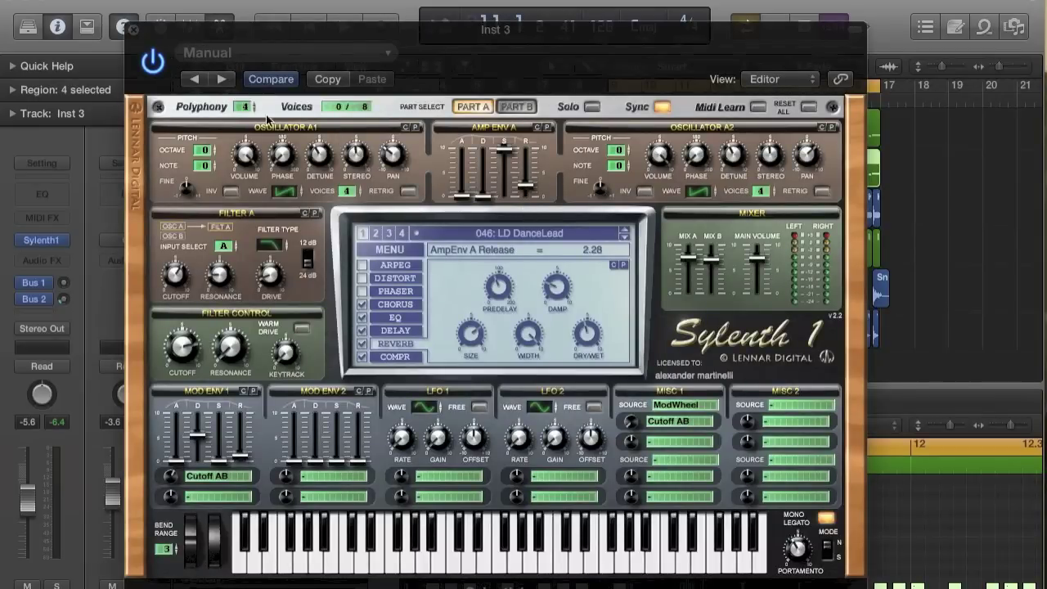
pyautogui.click(134, 33)
# Step: Extend the start of the cycle range back to bar 1 and play the arrangement from the beginning
pyautogui.hscroll(-4, 745, 243)
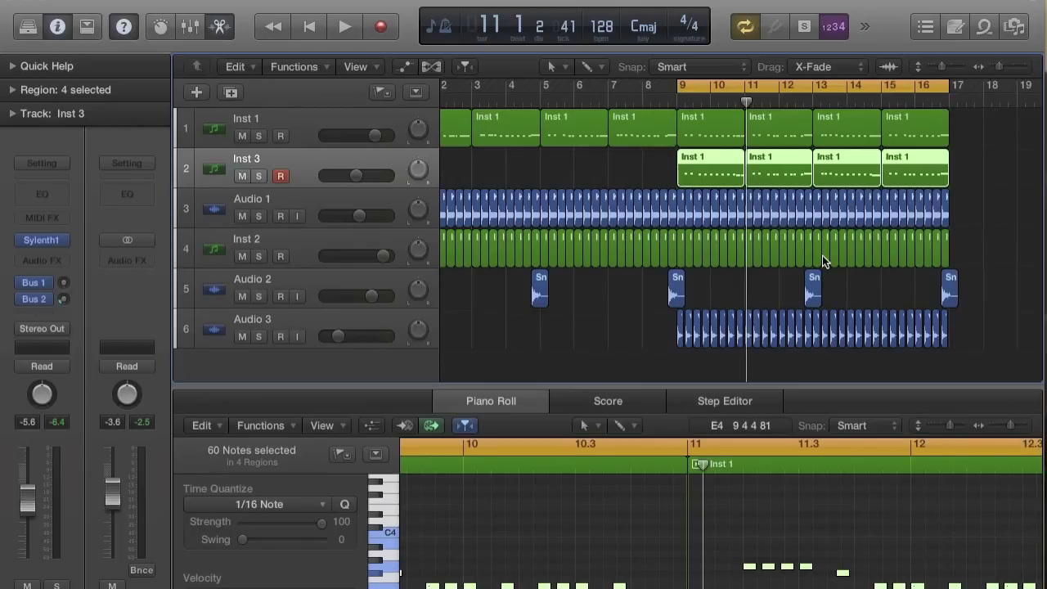
pyautogui.scroll(5, 810, 248)
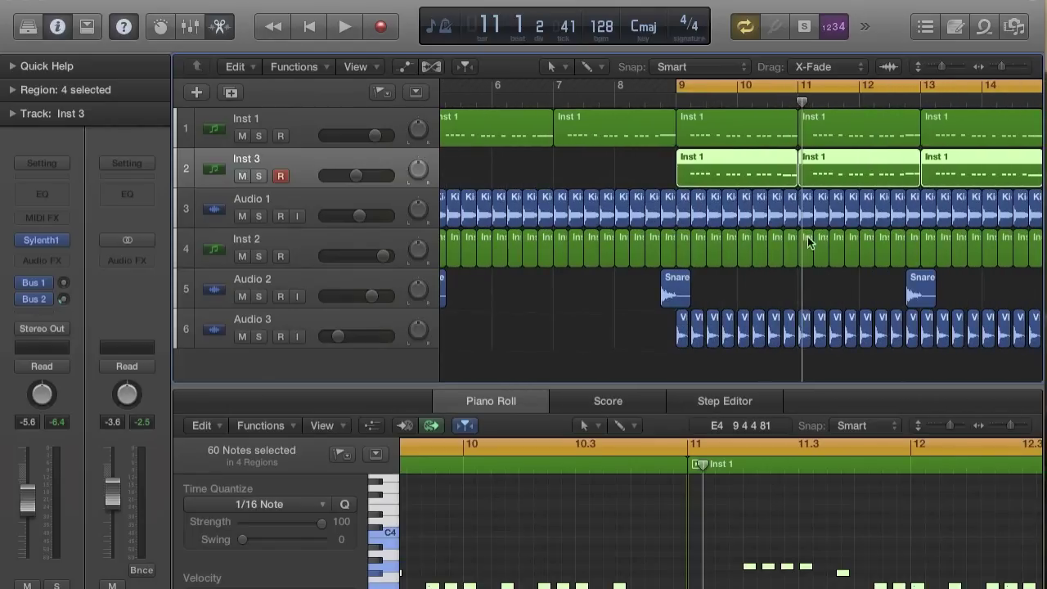
pyautogui.scroll(-4, 802, 216)
pyautogui.scroll(-3, 802, 214)
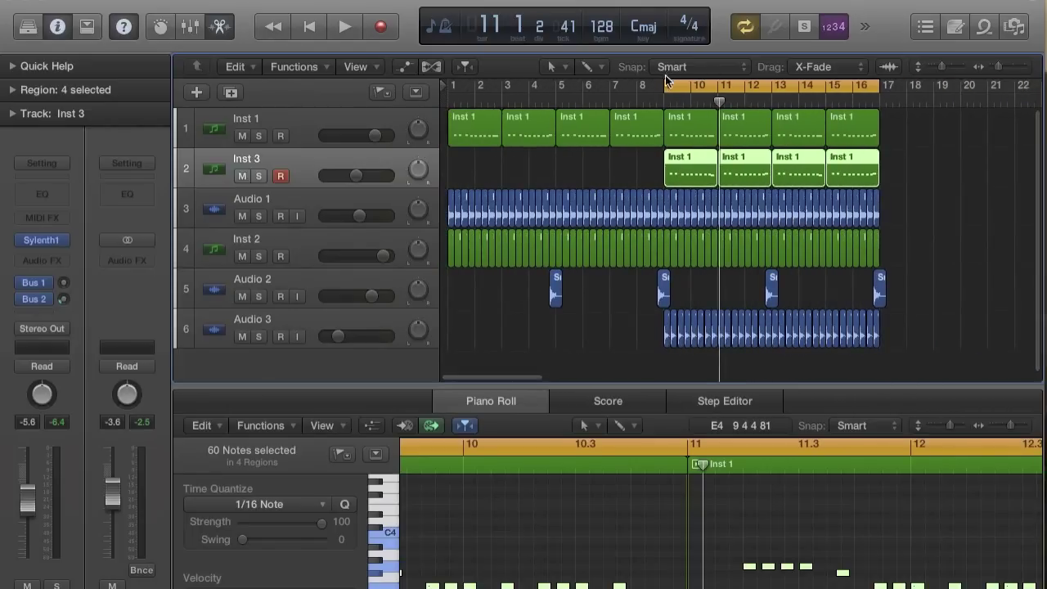
pyautogui.moveTo(666, 85); pyautogui.dragTo(451, 85)
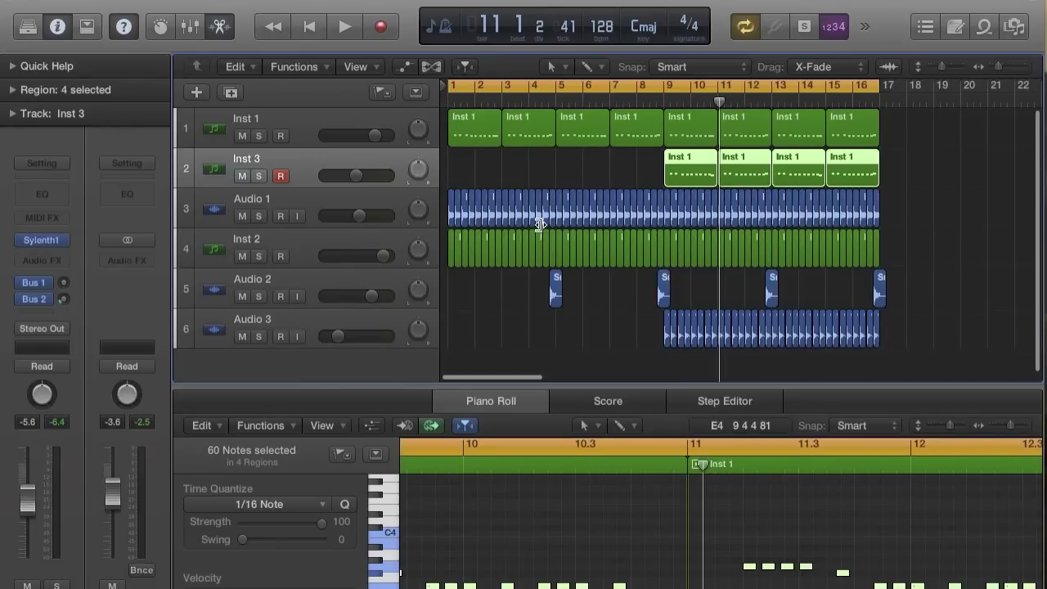
pyautogui.hscroll(1, 644, 271)
pyautogui.hscroll(-1, 644, 270)
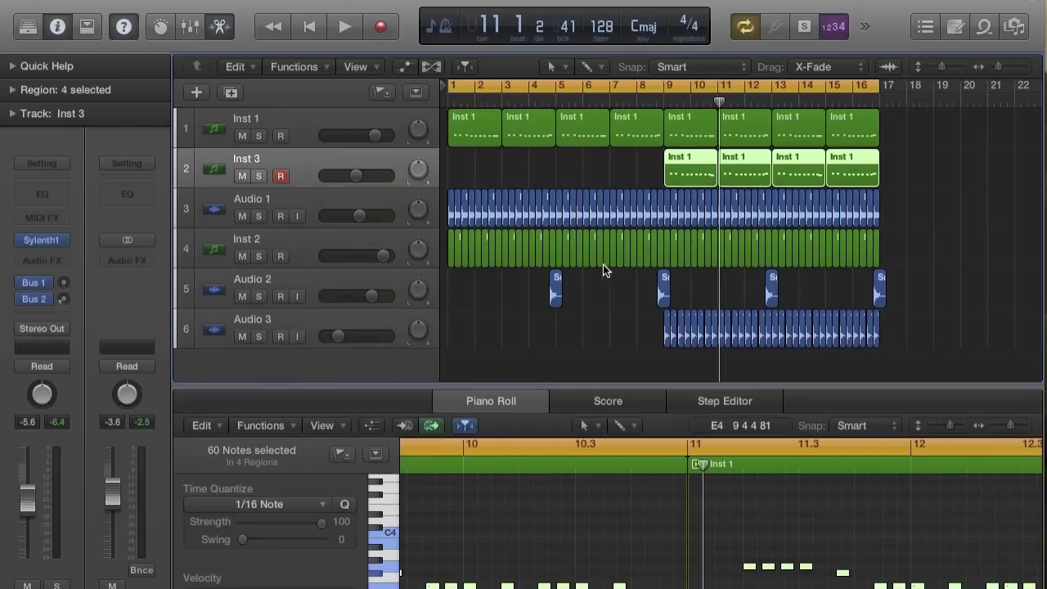
pyautogui.scroll(5, 601, 316)
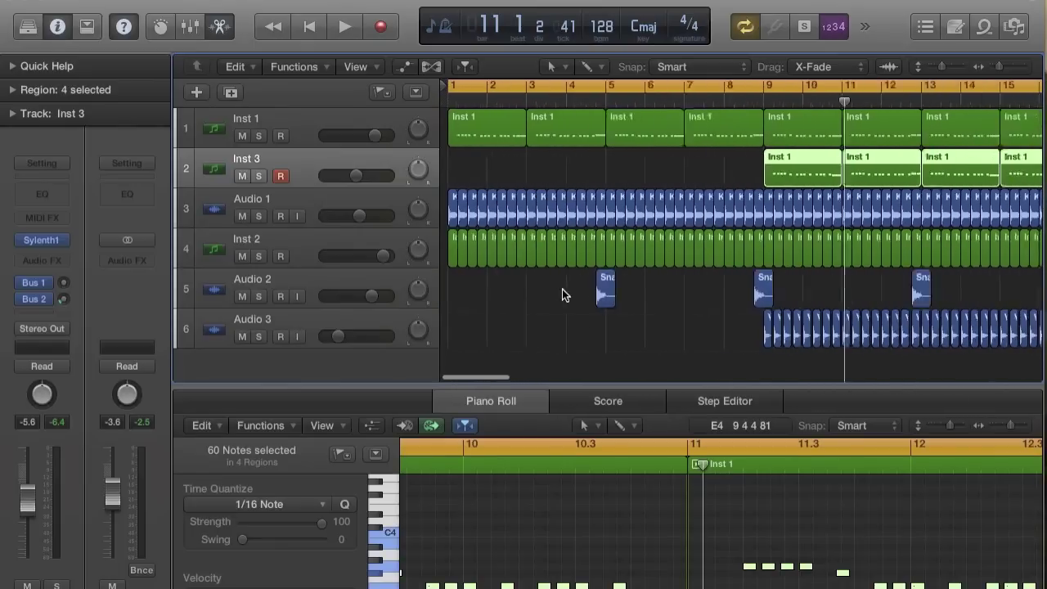
pyautogui.hscroll(-3, 565, 294)
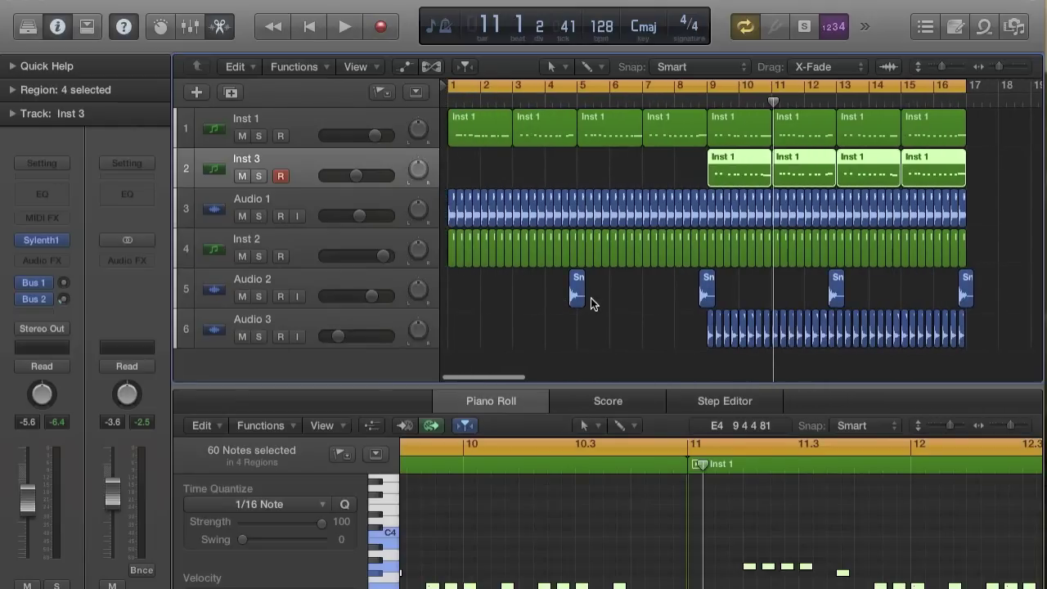
pyautogui.press('Return')
pyautogui.press('space')
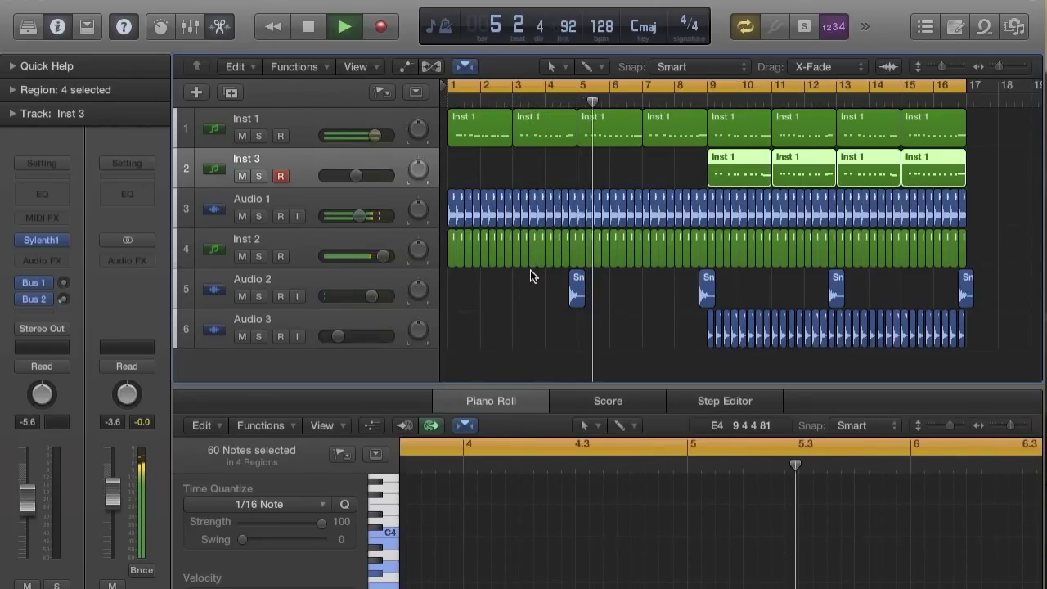
# Step: Insert a stereo Space Designer reverb on the Audio 2 snare track
pyautogui.click(299, 277)
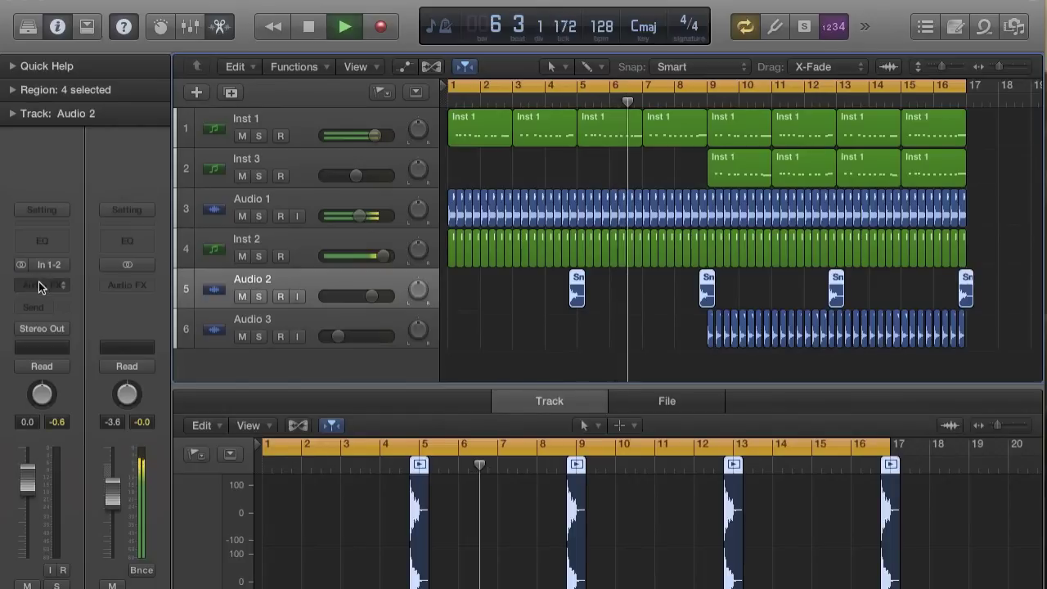
pyautogui.click(38, 279)
pyautogui.moveTo(135, 442)
pyautogui.moveTo(188, 482)
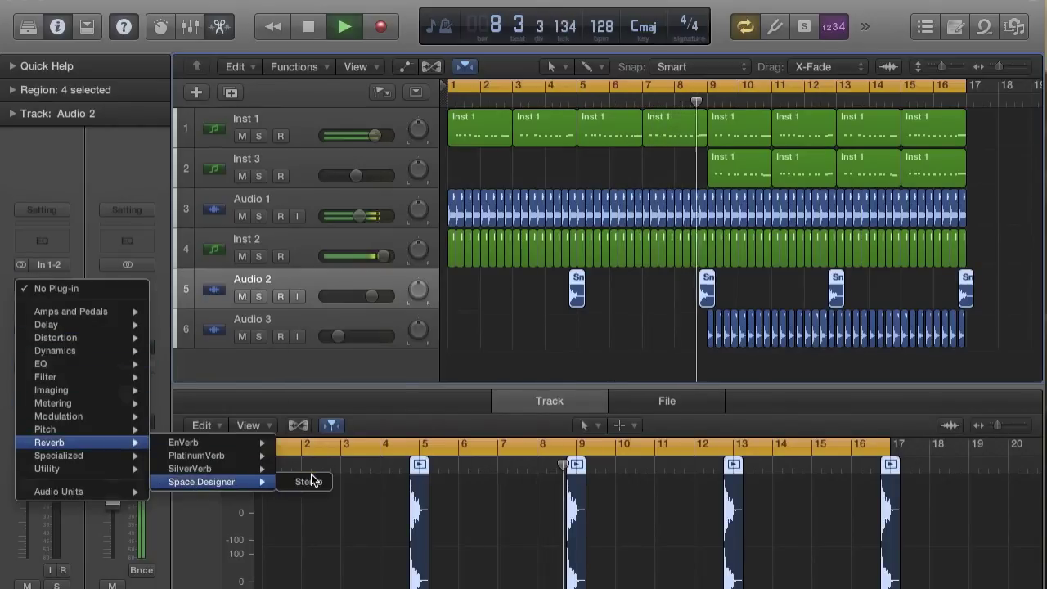
pyautogui.click(311, 481)
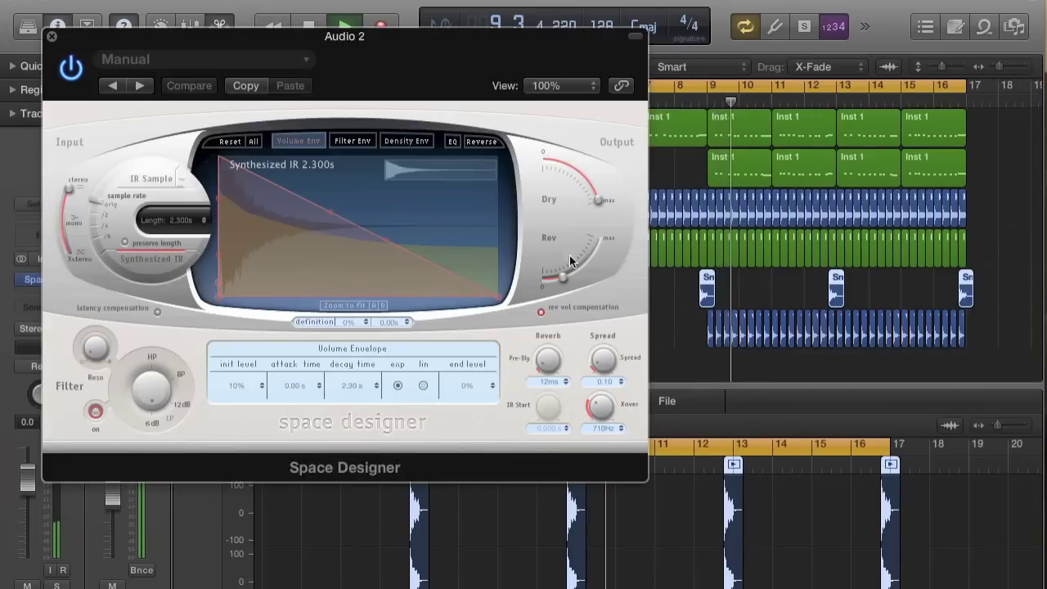
# Step: Raise the reverb output of the snare's Space Designer, bow its volume envelope decay upward, and stop playback
pyautogui.moveTo(564, 277)
pyautogui.moveTo(580, 278); pyautogui.dragTo(590, 266)
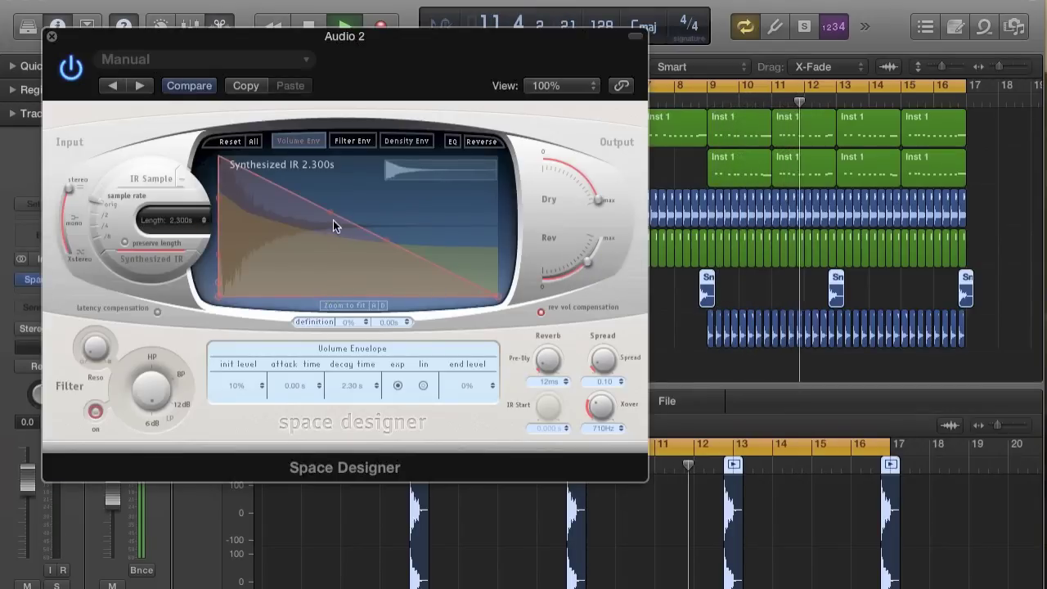
pyautogui.moveTo(330, 214); pyautogui.dragTo(360, 185)
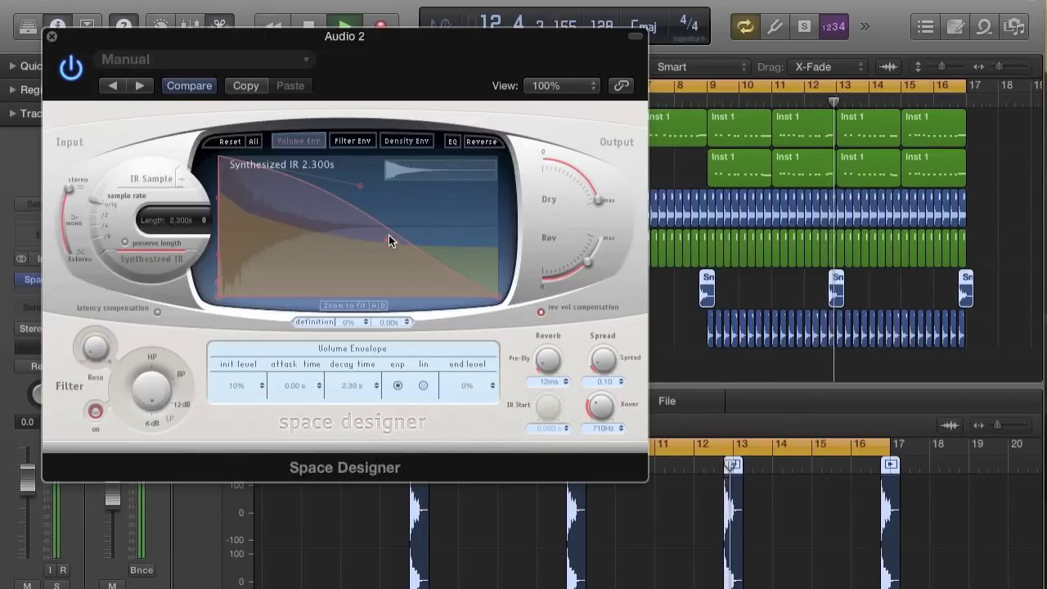
pyautogui.moveTo(389, 236); pyautogui.dragTo(403, 219)
pyautogui.click(50, 36)
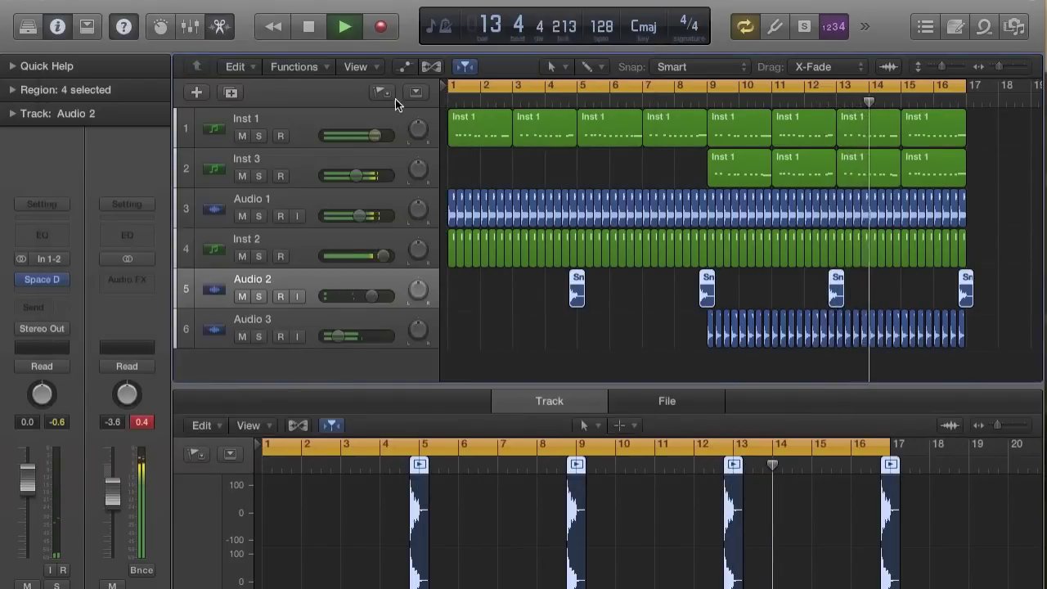
pyautogui.press('space')
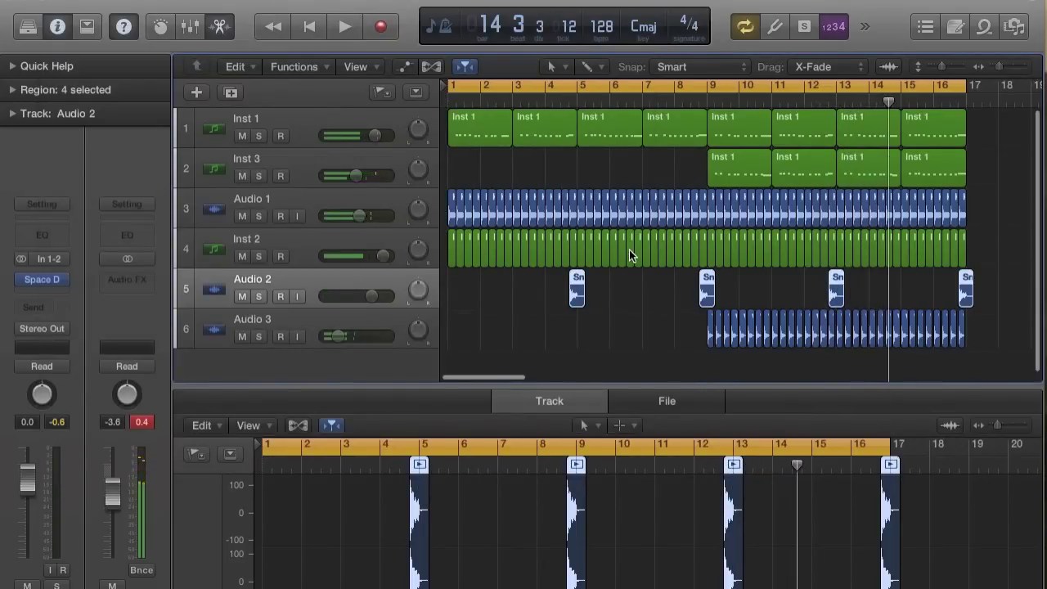
# Step: Select the Inst 3 track and insert a stereo Multipressor on the output channel
pyautogui.click(750, 162)
pyautogui.click(301, 167)
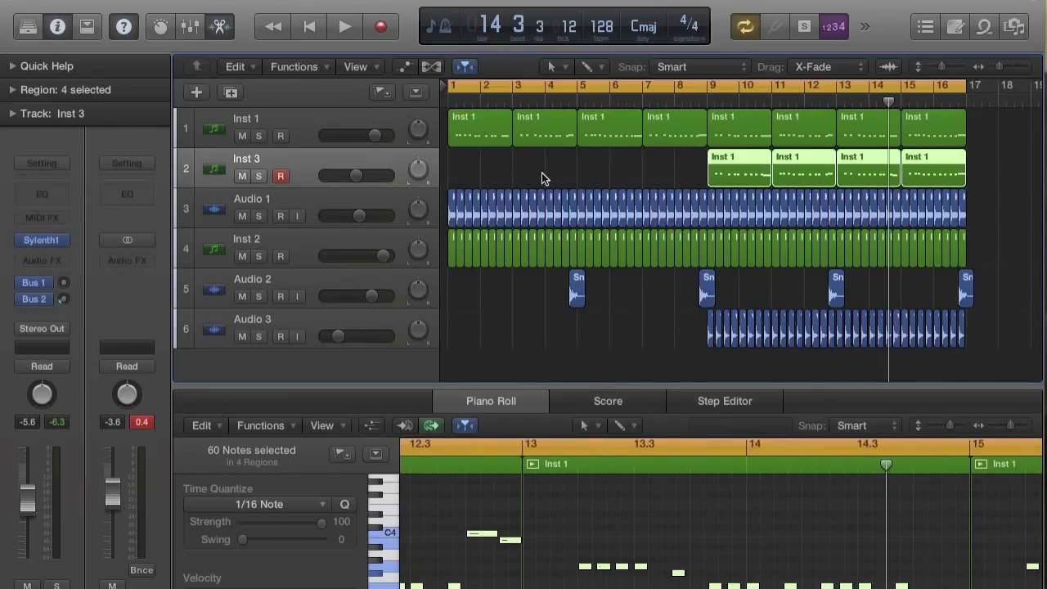
pyautogui.click(144, 261)
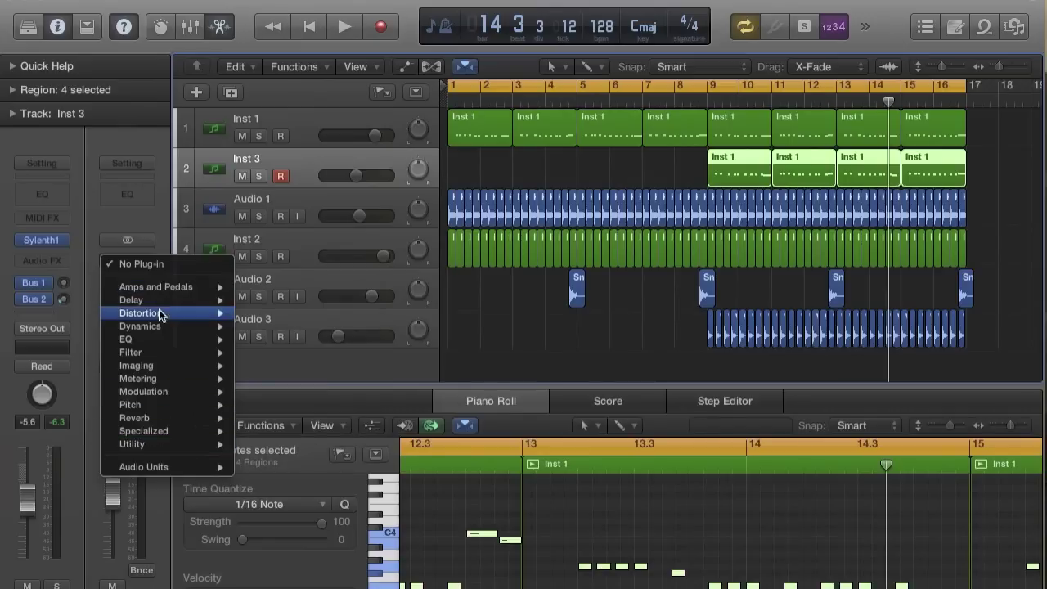
pyautogui.moveTo(141, 325)
pyautogui.moveTo(316, 421)
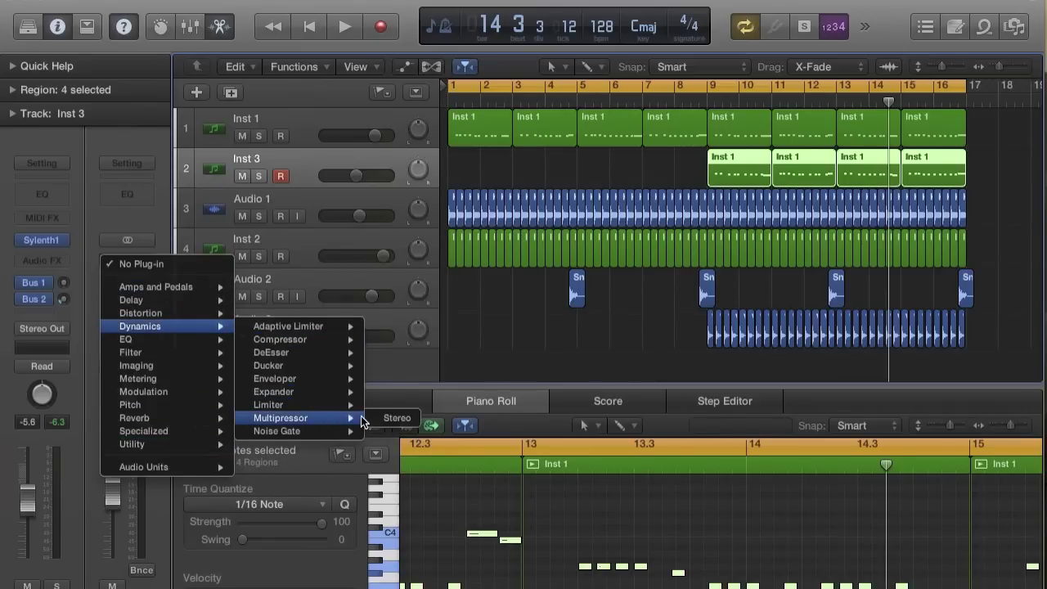
pyautogui.click(396, 418)
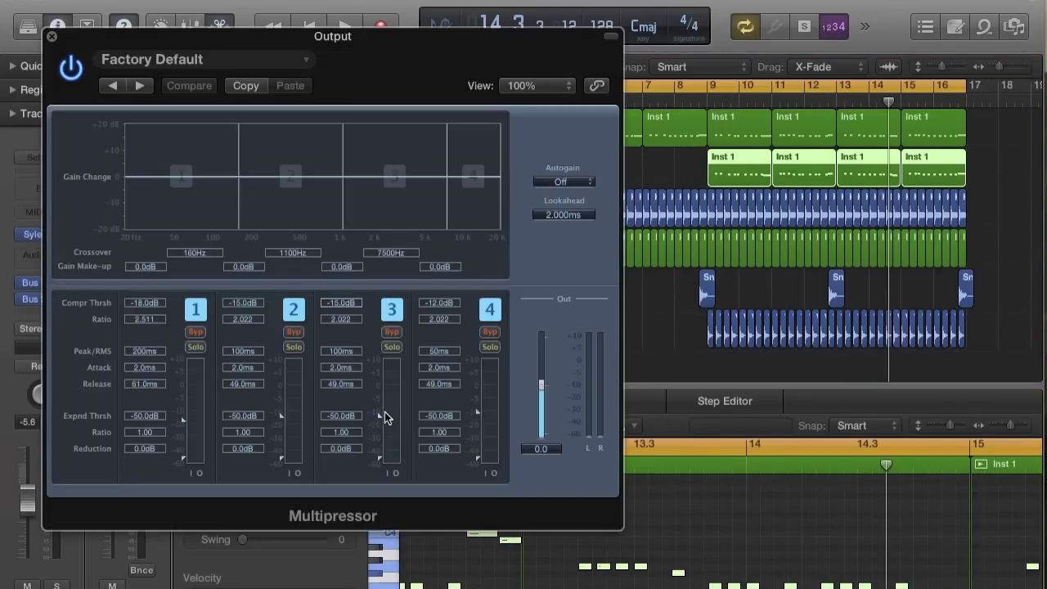
# Step: Load the Hard Compressor preset in the output's Multipressor
pyautogui.doubleClick(457, 38)
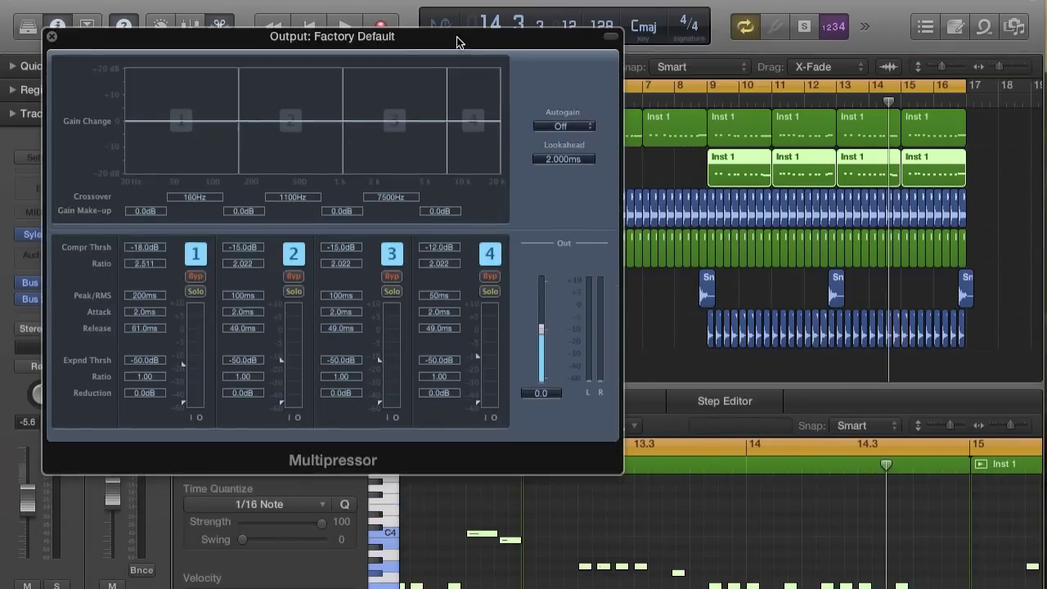
pyautogui.moveTo(457, 43); pyautogui.dragTo(509, 167)
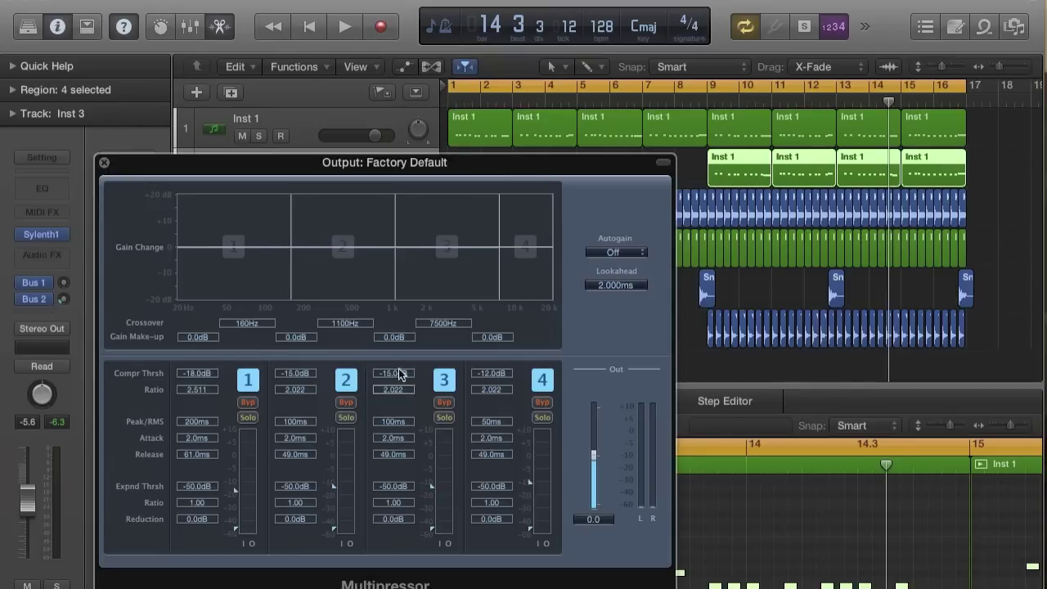
pyautogui.doubleClick(309, 166)
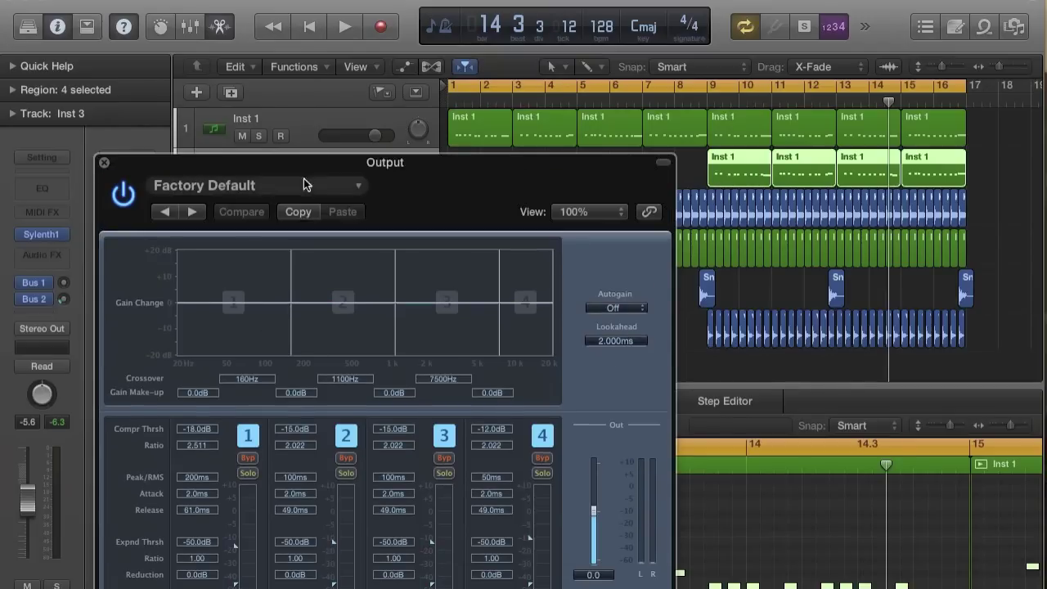
pyautogui.click(306, 186)
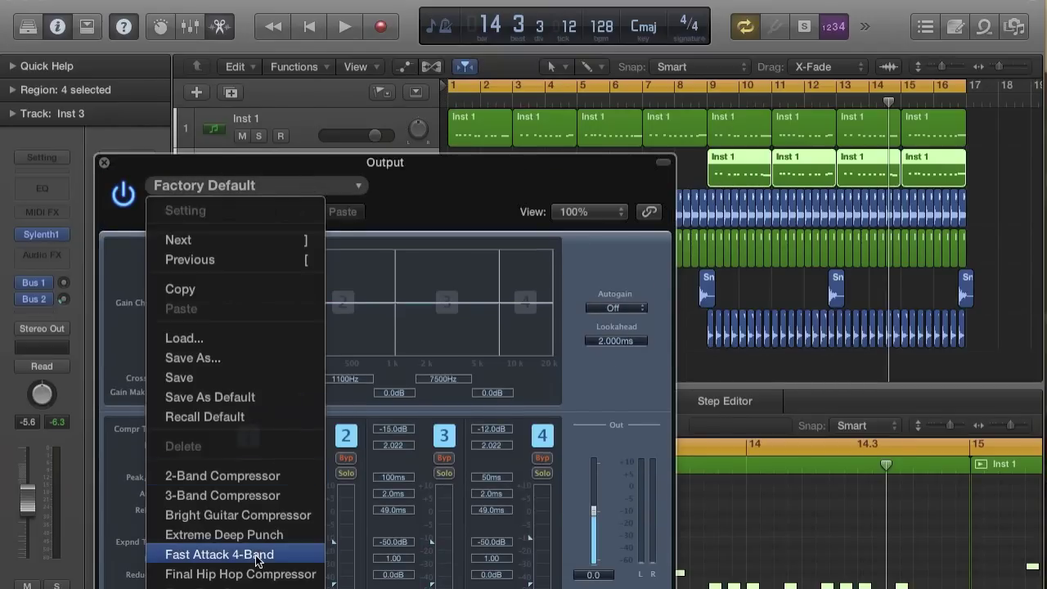
pyautogui.scroll(-3, 245, 565)
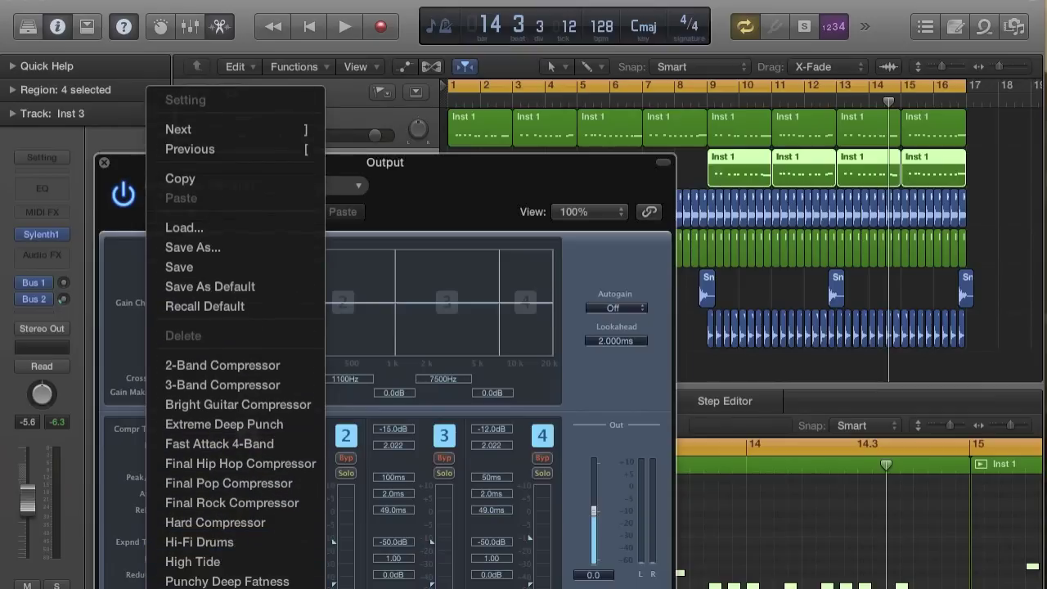
pyautogui.click(248, 528)
# Step: During playback, set the Multipressor gain make-up to -5.0 dB for band 4 and 1.5 dB for band 1, then stop
pyautogui.press('space')
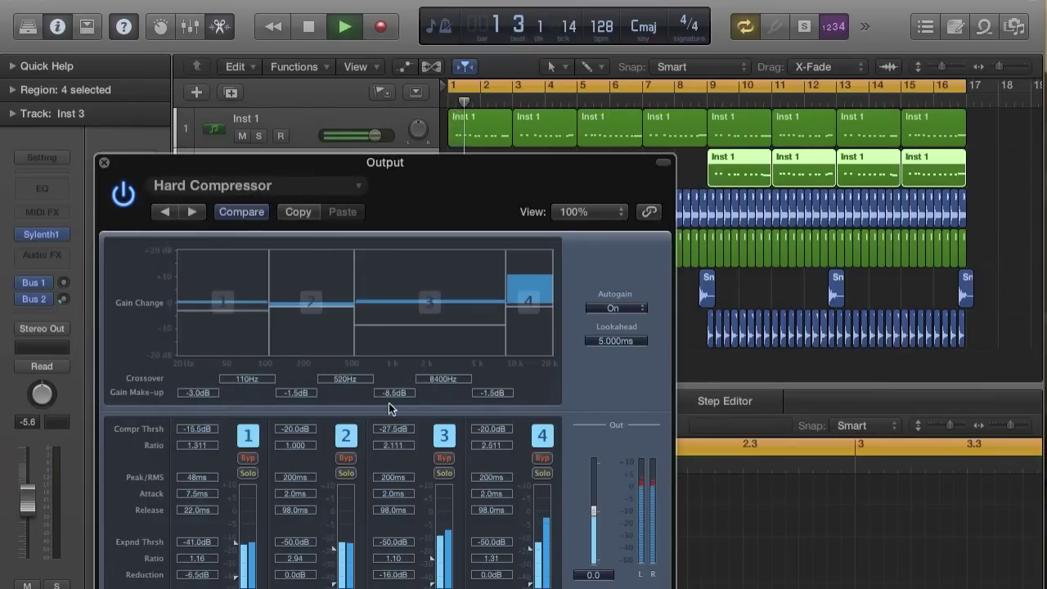
pyautogui.moveTo(535, 281); pyautogui.dragTo(531, 315)
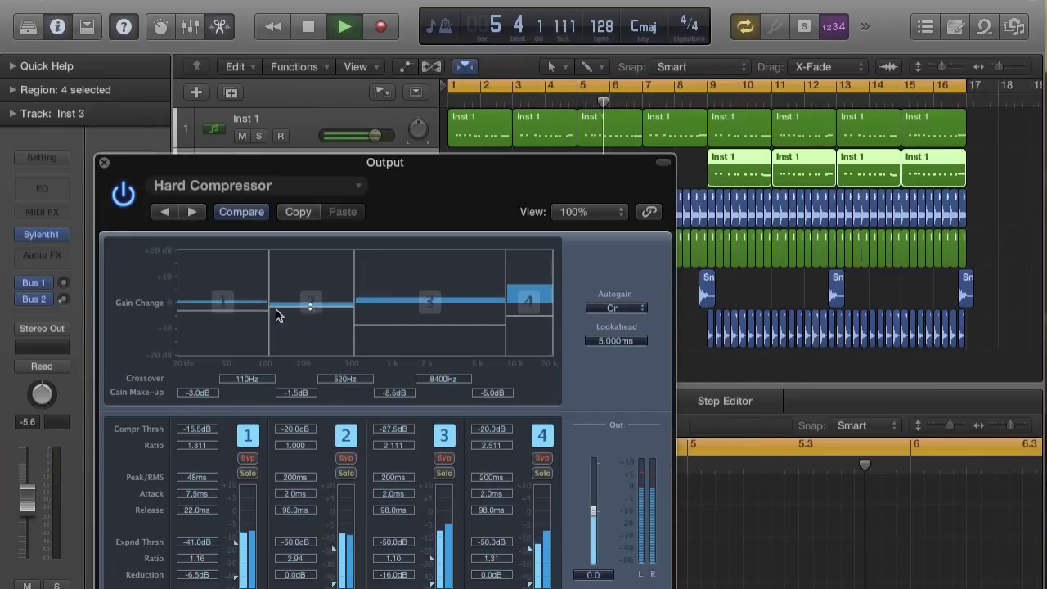
pyautogui.moveTo(248, 313); pyautogui.dragTo(247, 301)
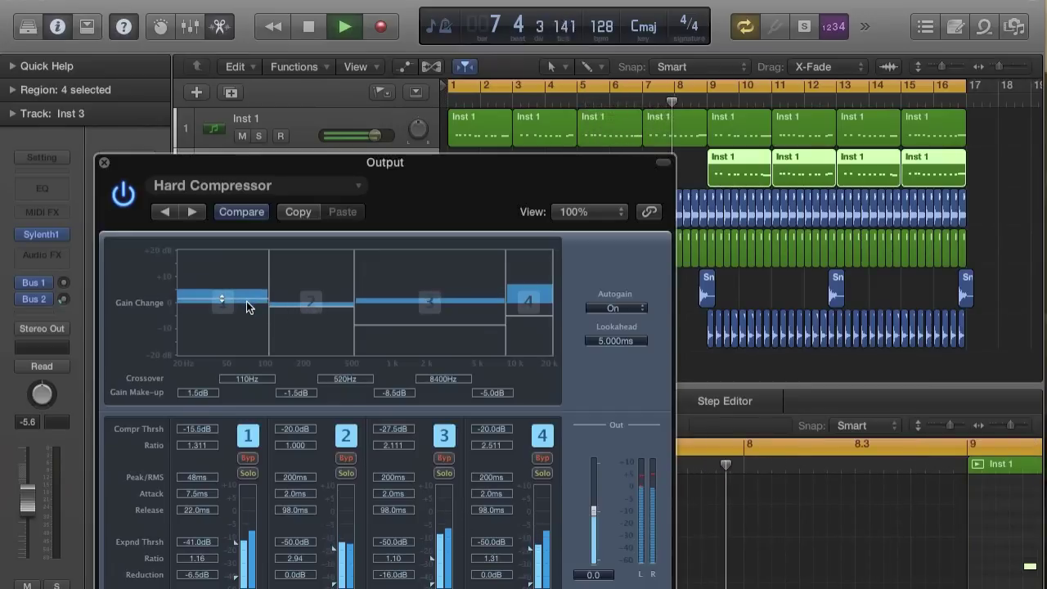
pyautogui.click(104, 162)
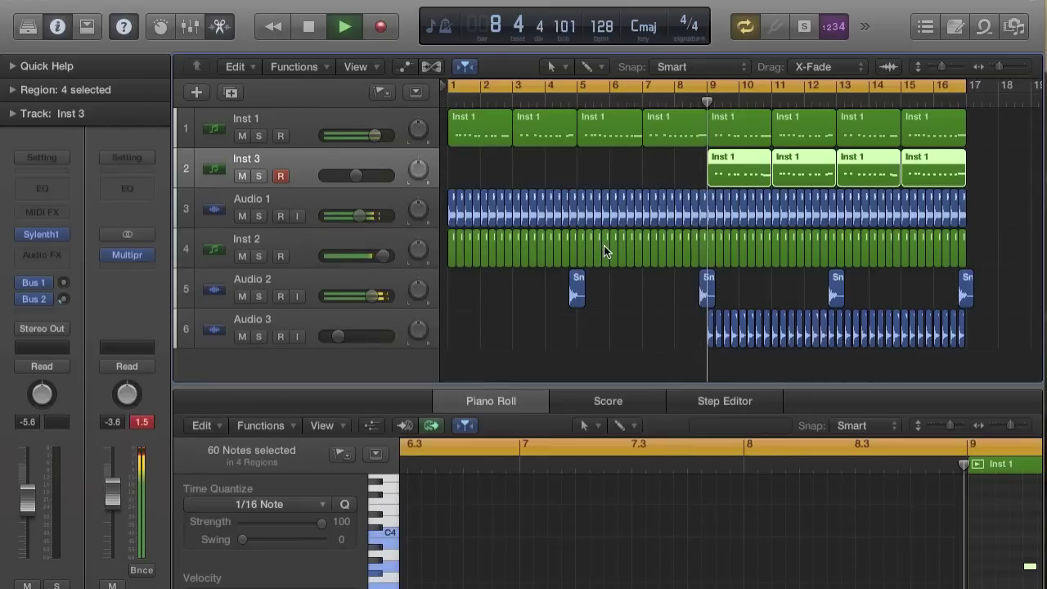
pyautogui.press('super+Right')
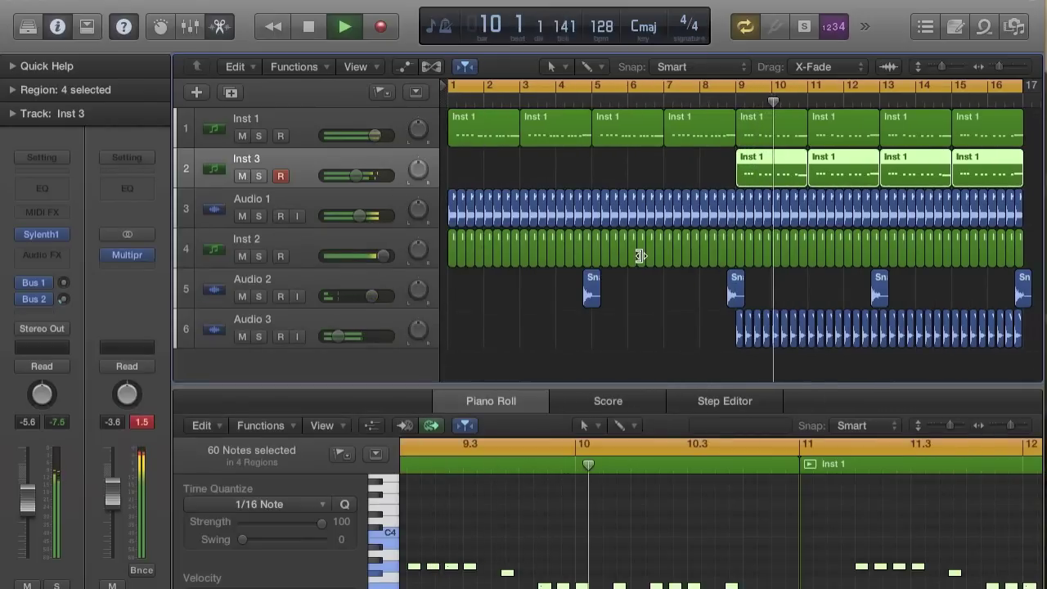
pyautogui.press('space')
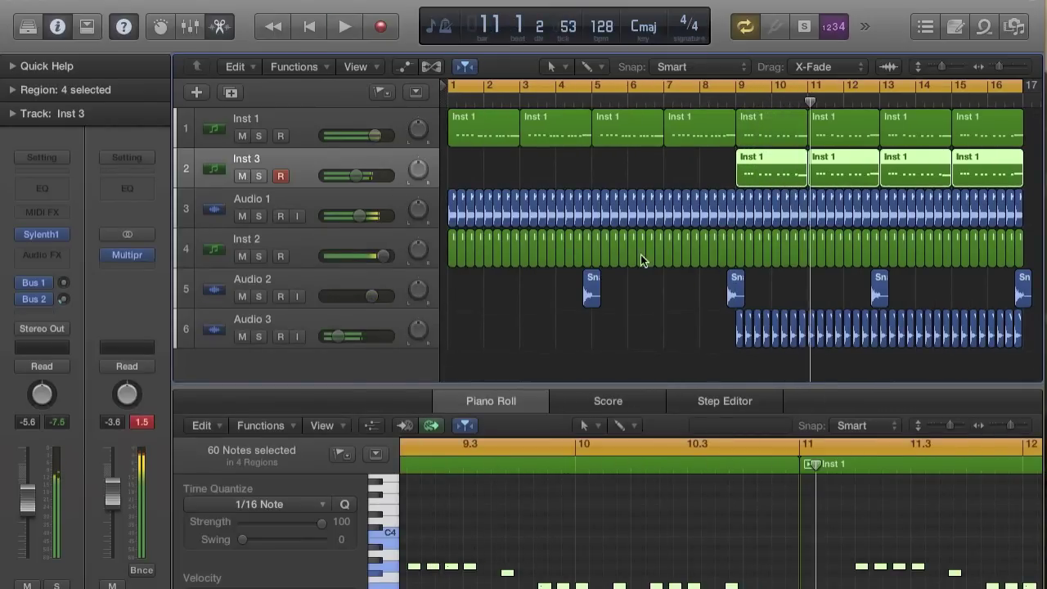
# Step: Review the finished arrangement across all six tracks, from bar 1 to the end of the cycle range
pyautogui.press('super+Left')
pyautogui.press('super+Right')
pyautogui.press('super+Right')
pyautogui.press('super+Right')
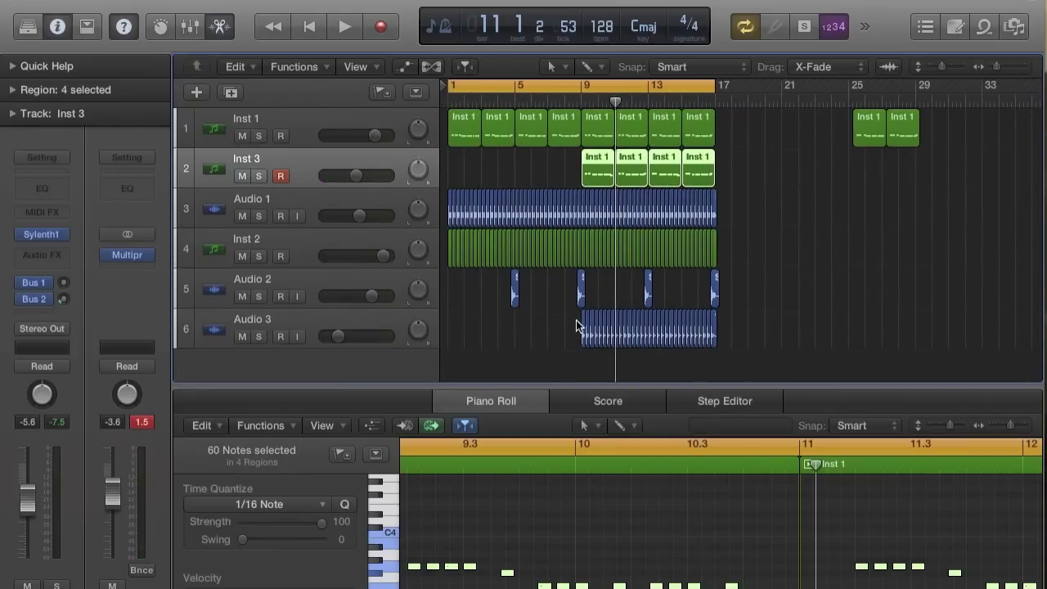
pyautogui.press('super+Right')
pyautogui.press('super+Right')
pyautogui.press('super+Right')
pyautogui.press('super+Right')
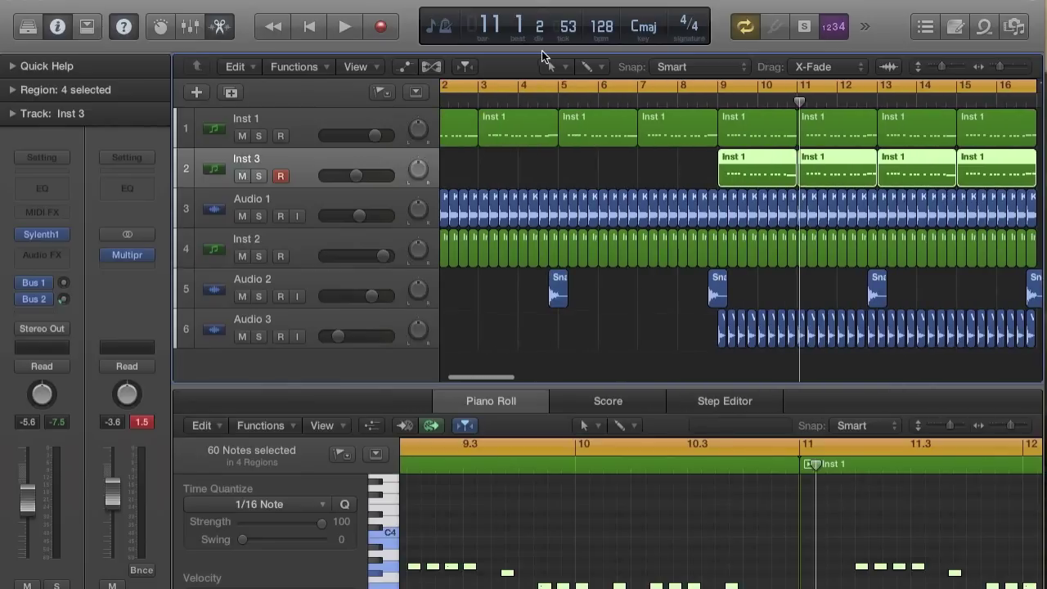
pyautogui.press('super+Left')
pyautogui.press('super+Left')
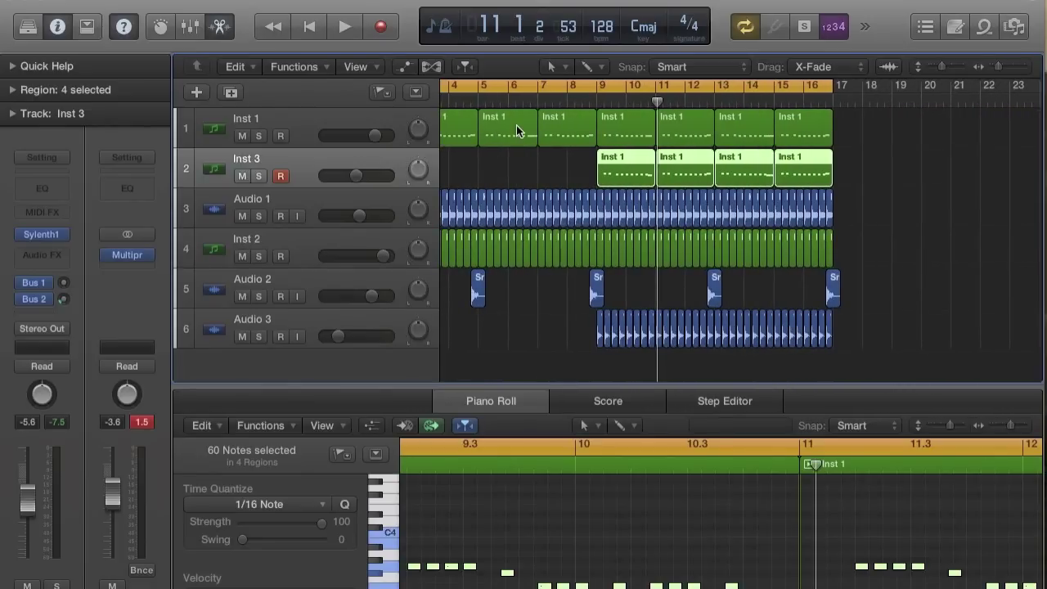
pyautogui.hscroll(-3, 508, 278)
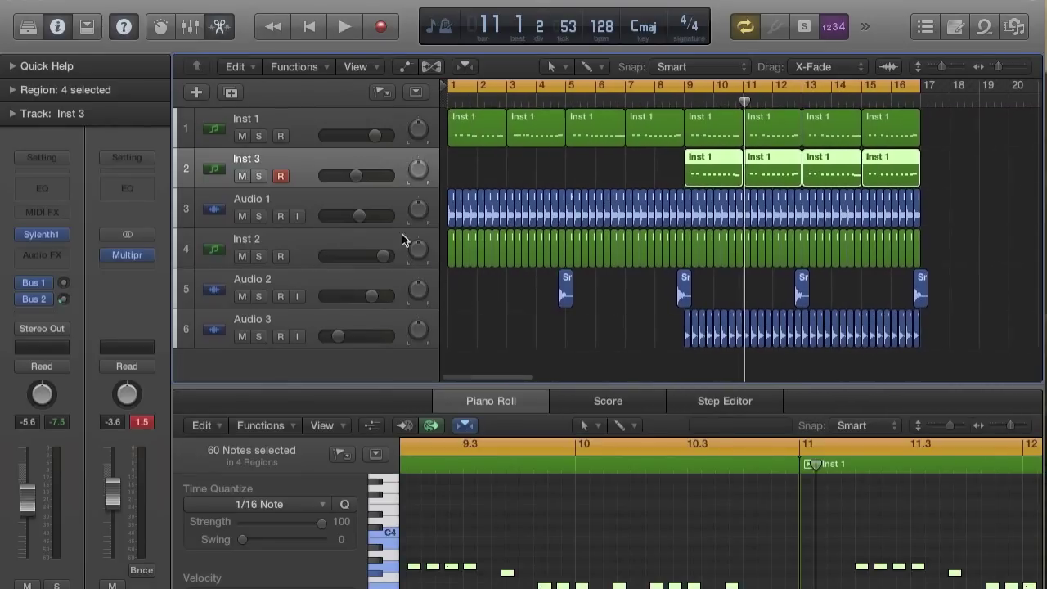
pyautogui.scroll(1, 563, 198)
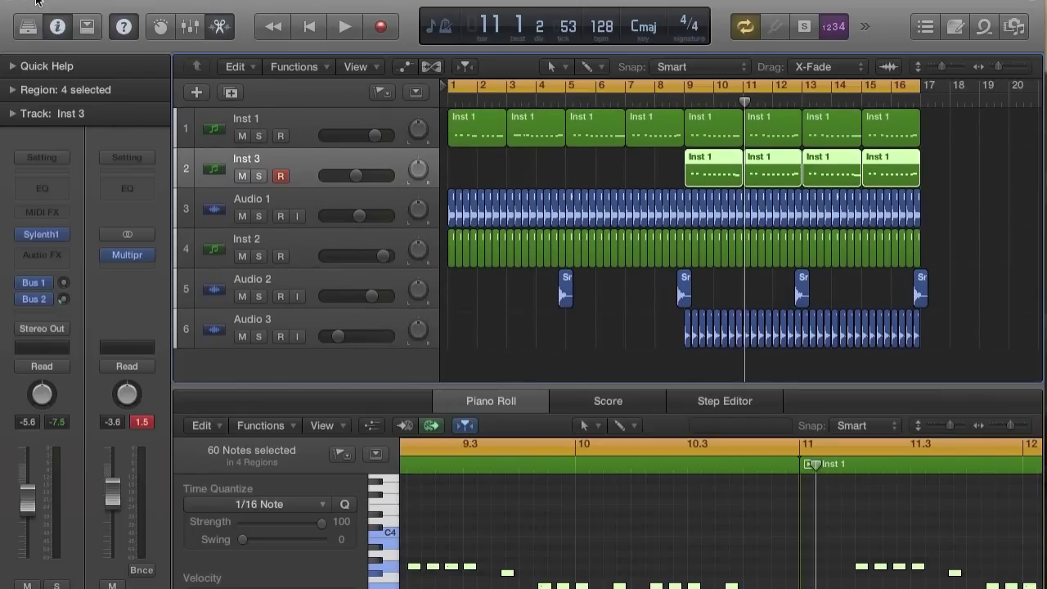
# Step: Close the "Untitled 2" project without saving it
pyautogui.click(11, 3)
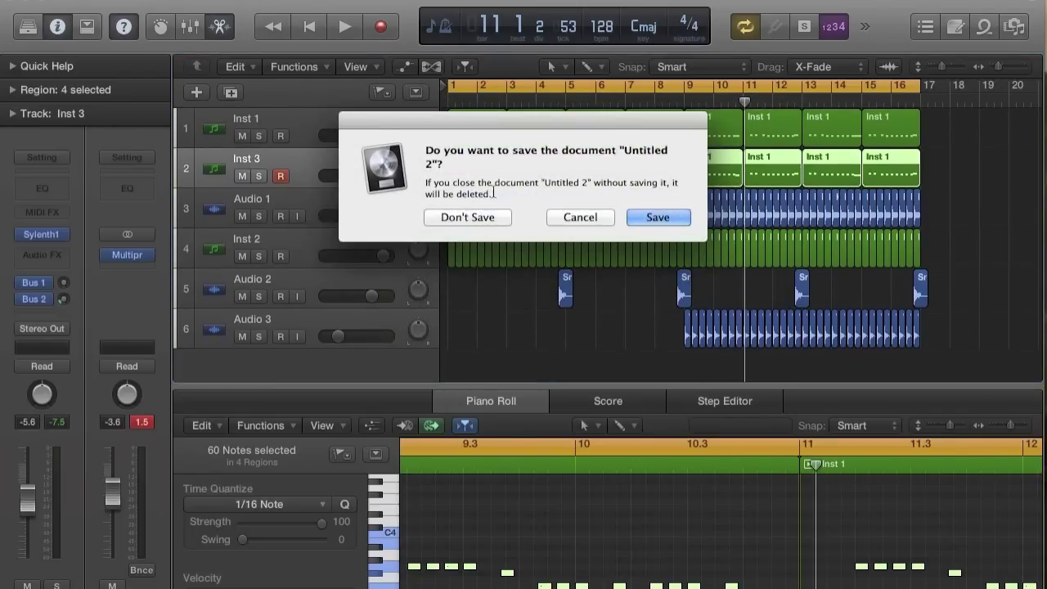
pyautogui.click(489, 217)
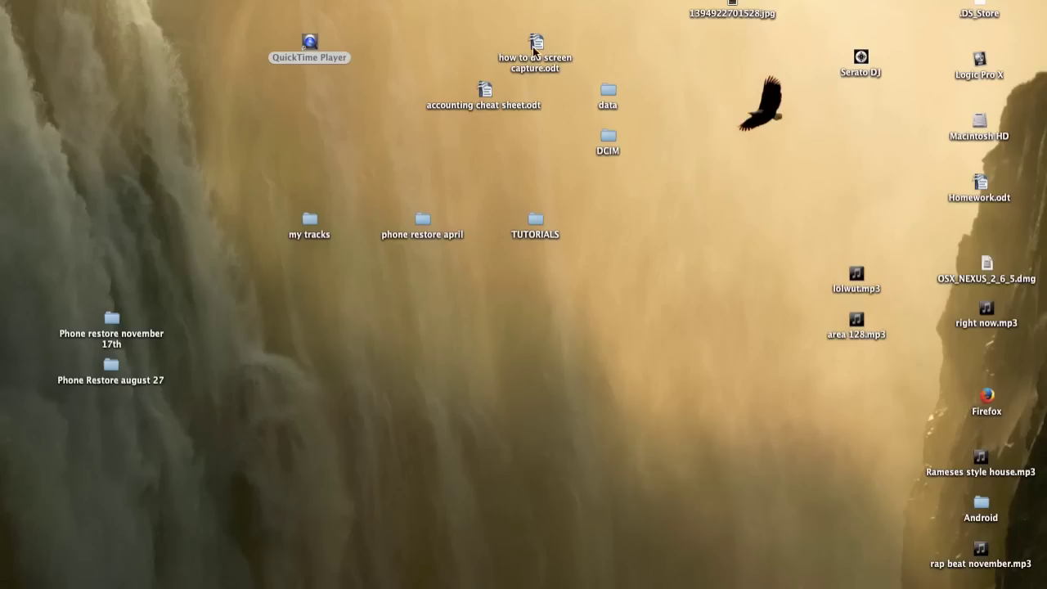